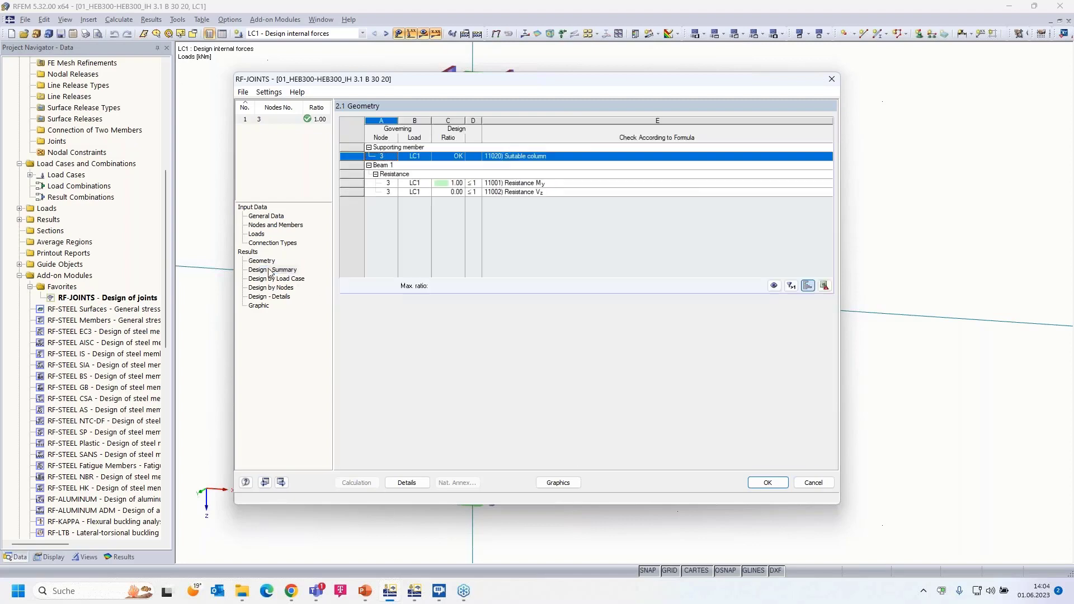
Examine the design details of beam 1's My and Vz resistance checks in the design summary, and leave the RF-JOINTS module
{"action": "left_click", "coordinate": [458, 184]}
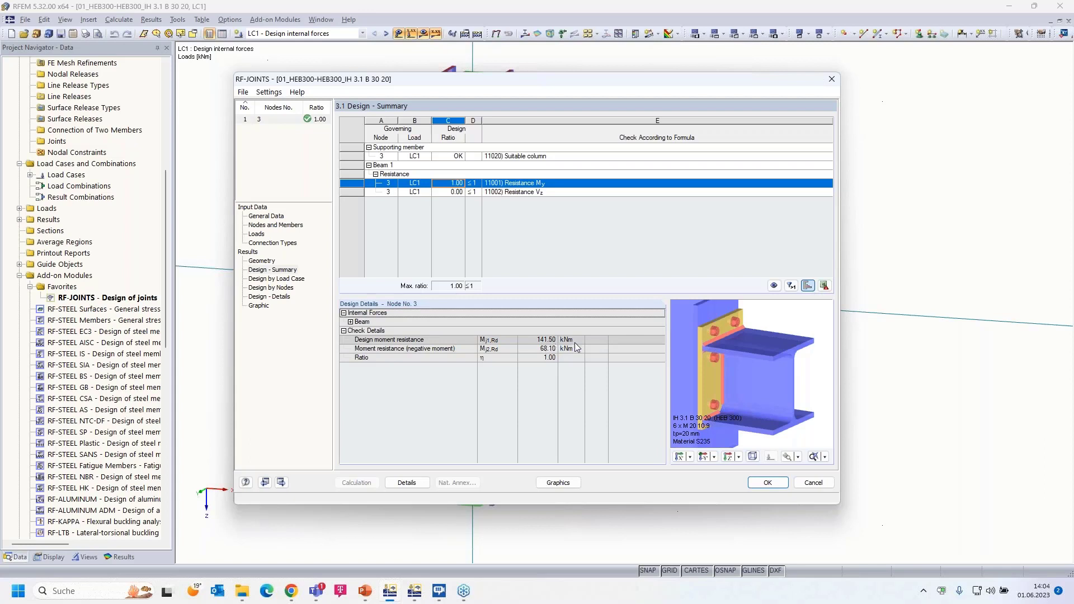
{"action": "left_click", "coordinate": [454, 192]}
{"action": "left_click", "coordinate": [454, 184]}
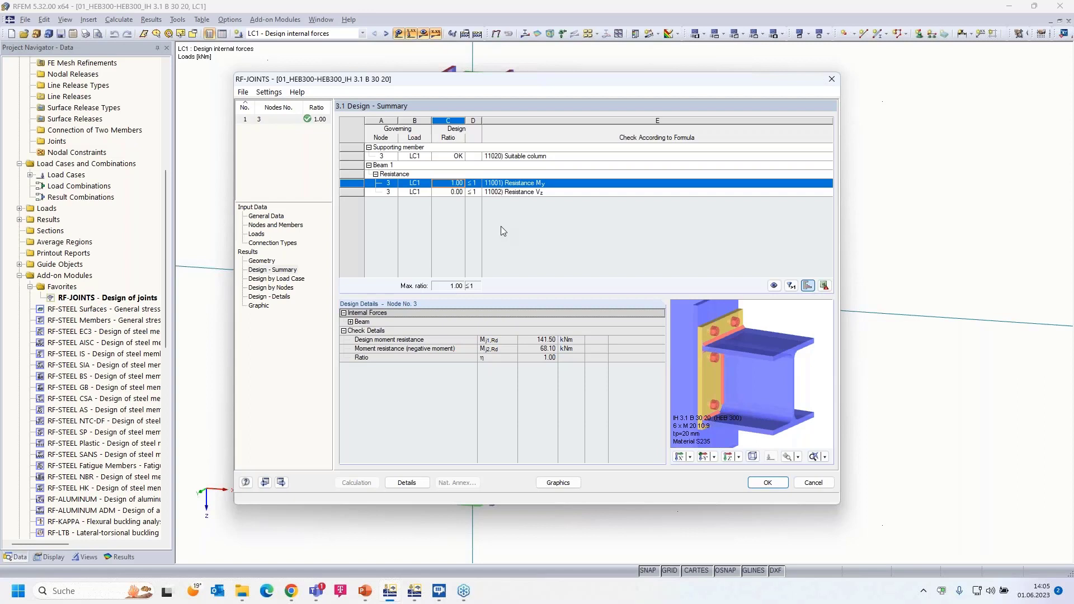
{"action": "left_click", "coordinate": [528, 192]}
{"action": "left_click", "coordinate": [528, 184]}
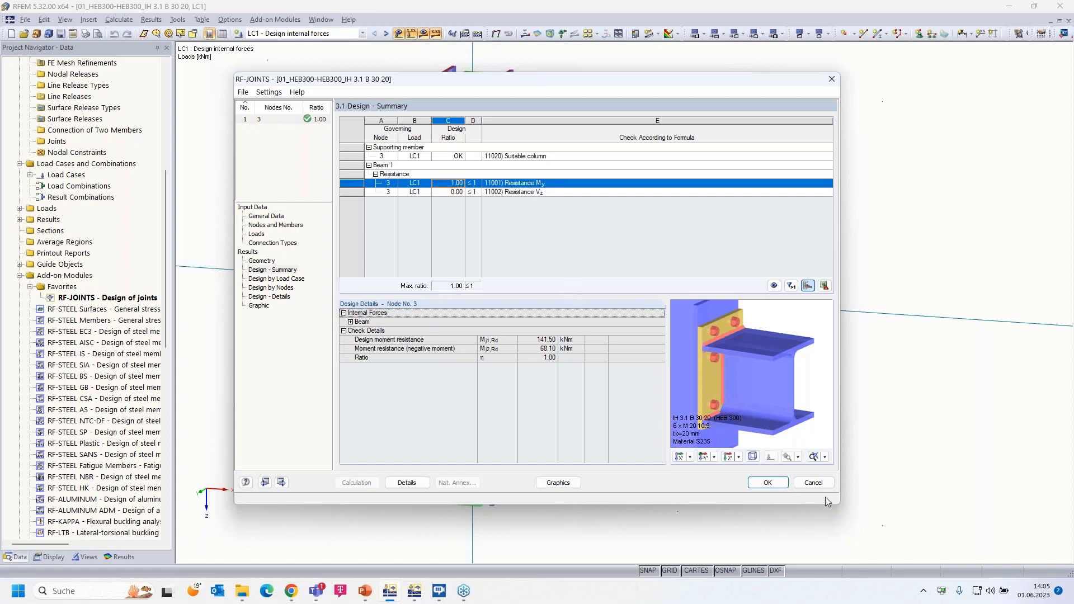
{"action": "left_click", "coordinate": [814, 483]}
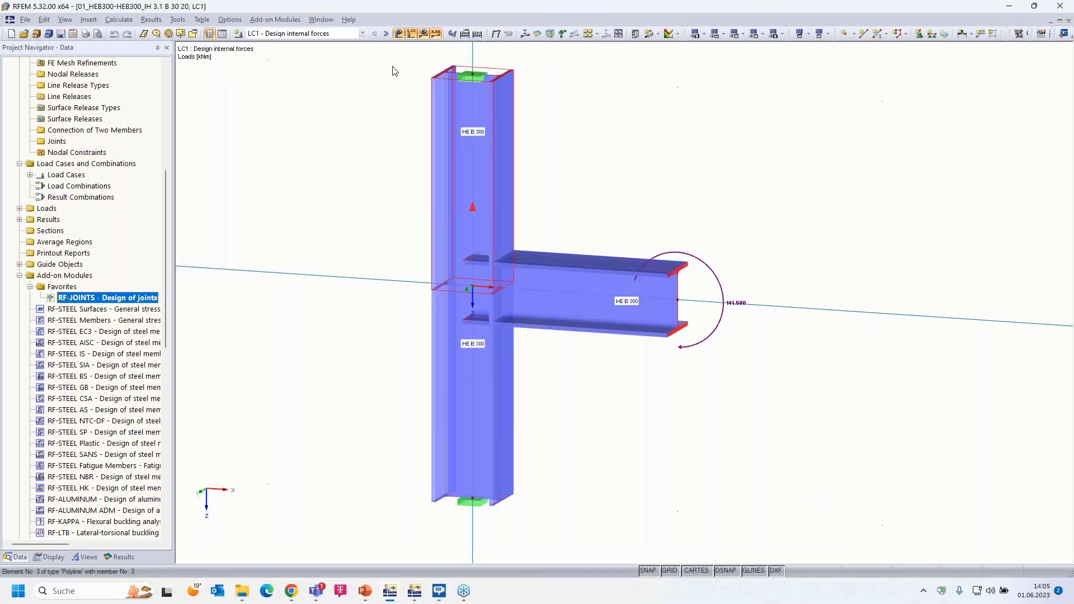
Display the RF-JOINTS CA1 design case on the model, and switch to the HEB300 joint model in RFEM 6
{"action": "left_click", "coordinate": [386, 33]}
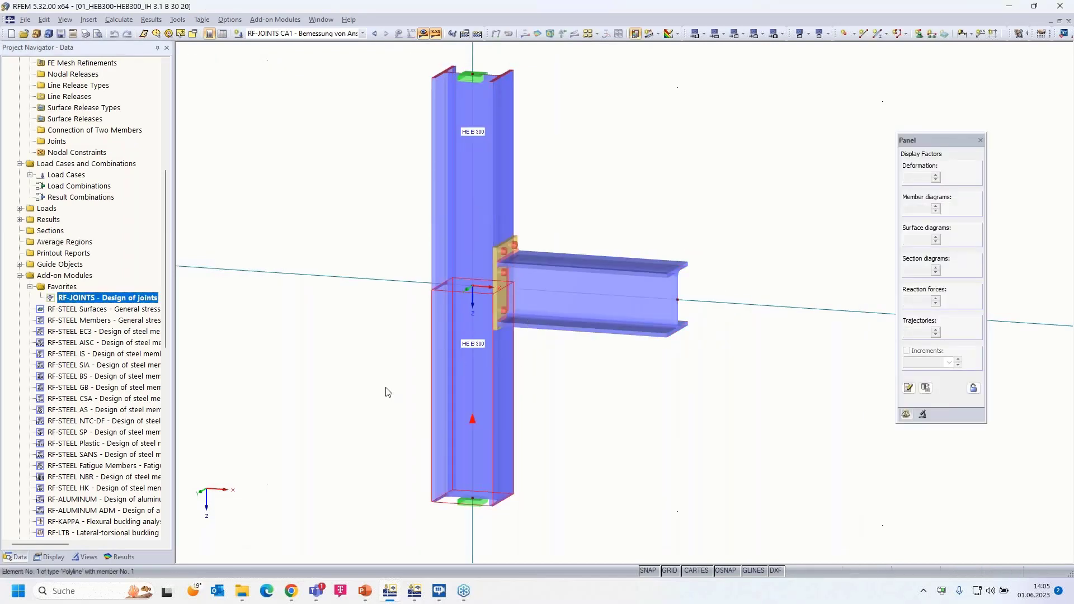
{"action": "left_click", "coordinate": [415, 598]}
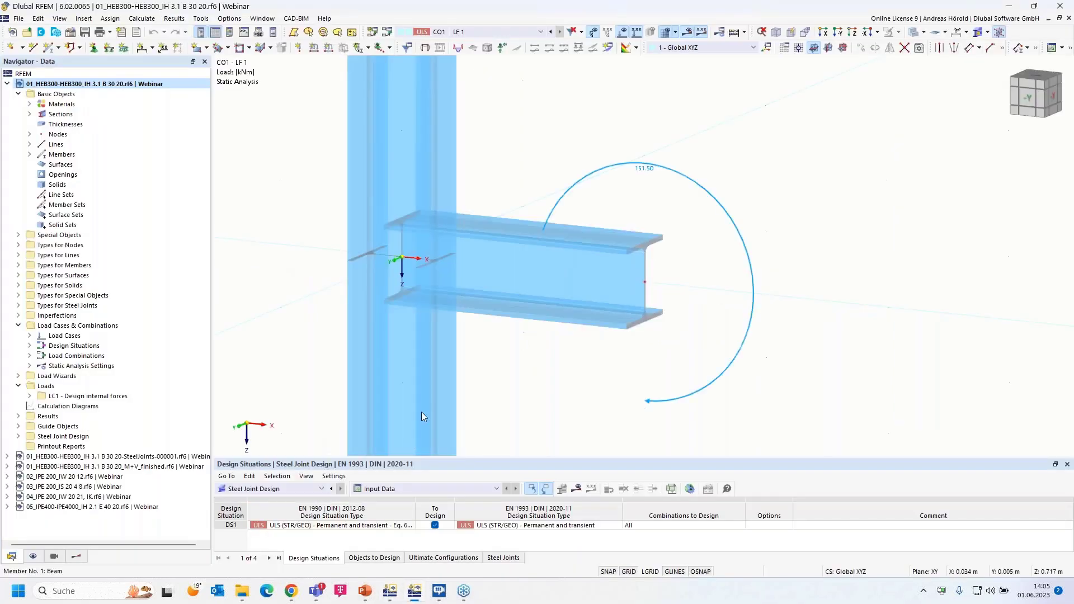
{"action": "scroll", "coordinate": [502, 348], "scroll_direction": "down", "scroll_amount": 3}
{"action": "scroll", "coordinate": [502, 344], "scroll_direction": "up", "scroll_amount": 3}
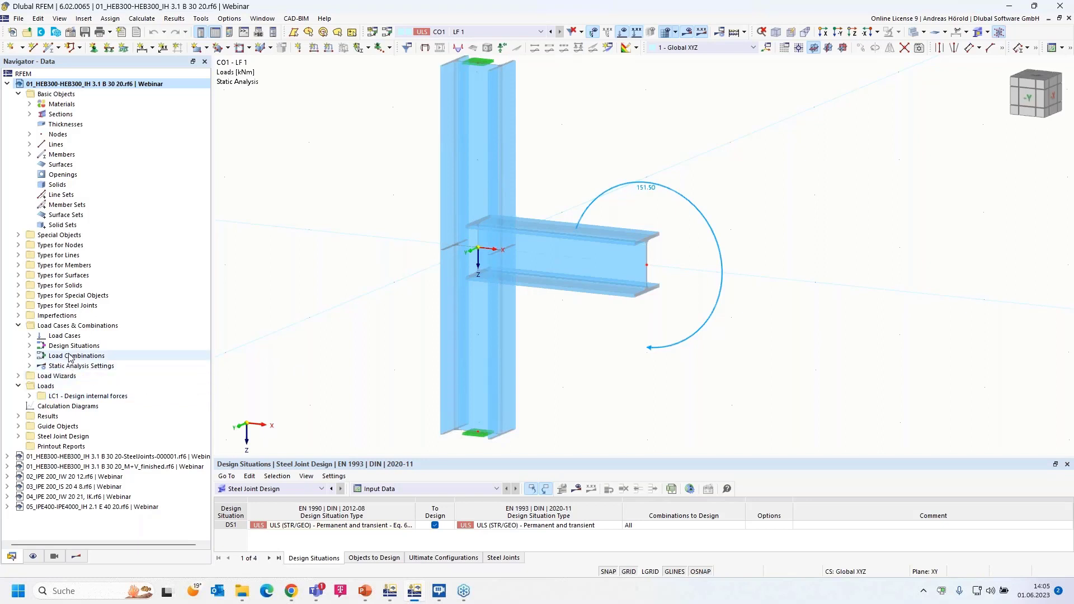
Review design situation DS1, load case LC1 and load combination CO1 in the load cases and combinations settings, leaving them unchanged
{"action": "left_click", "coordinate": [29, 346]}
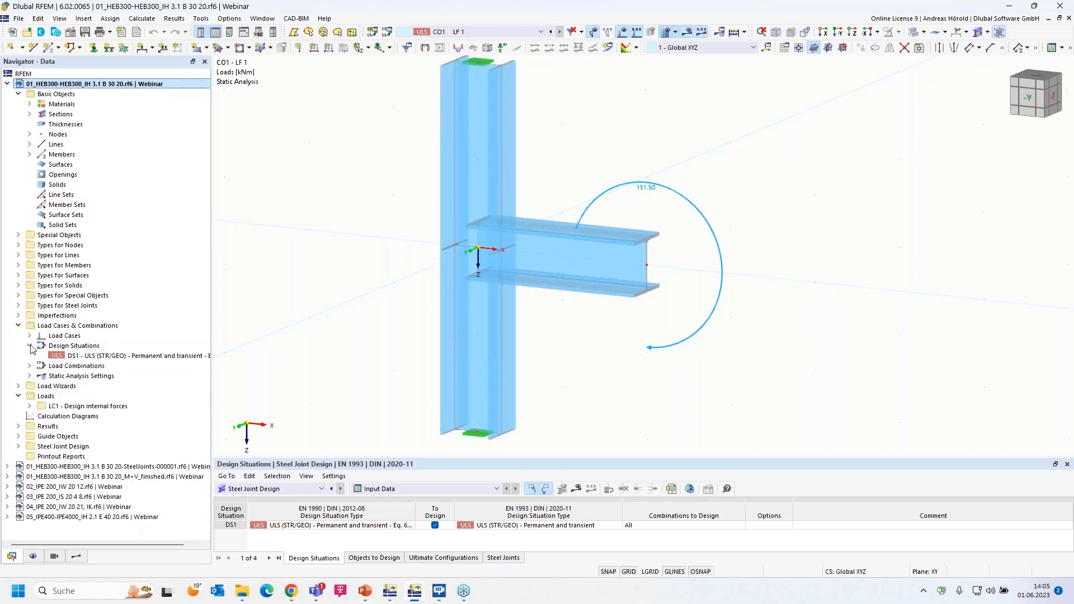
{"action": "left_click", "coordinate": [116, 359]}
{"action": "double_click", "coordinate": [116, 357]}
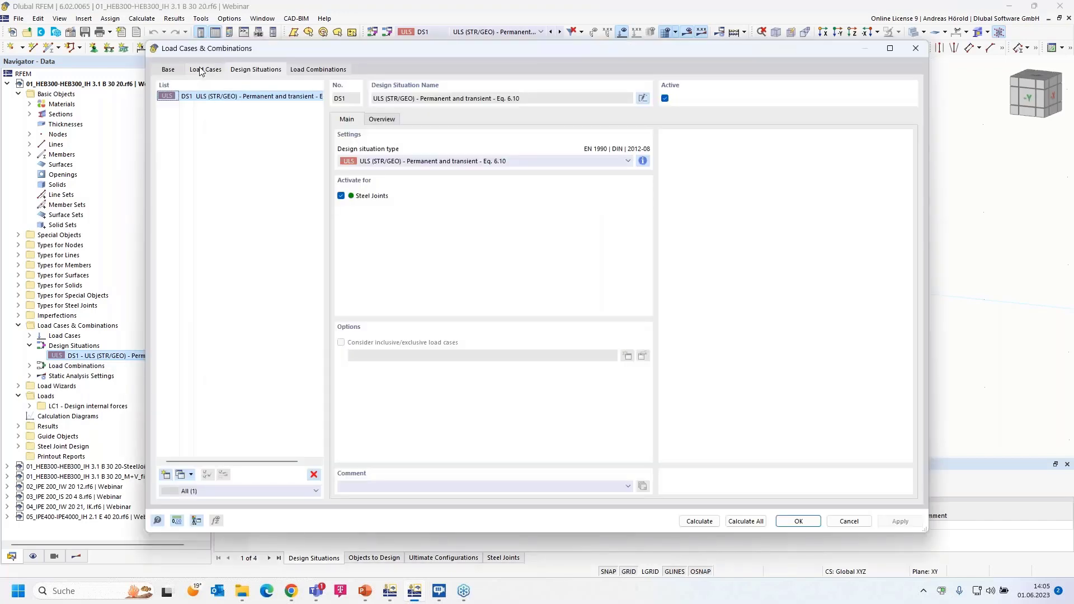
{"action": "left_click", "coordinate": [202, 71]}
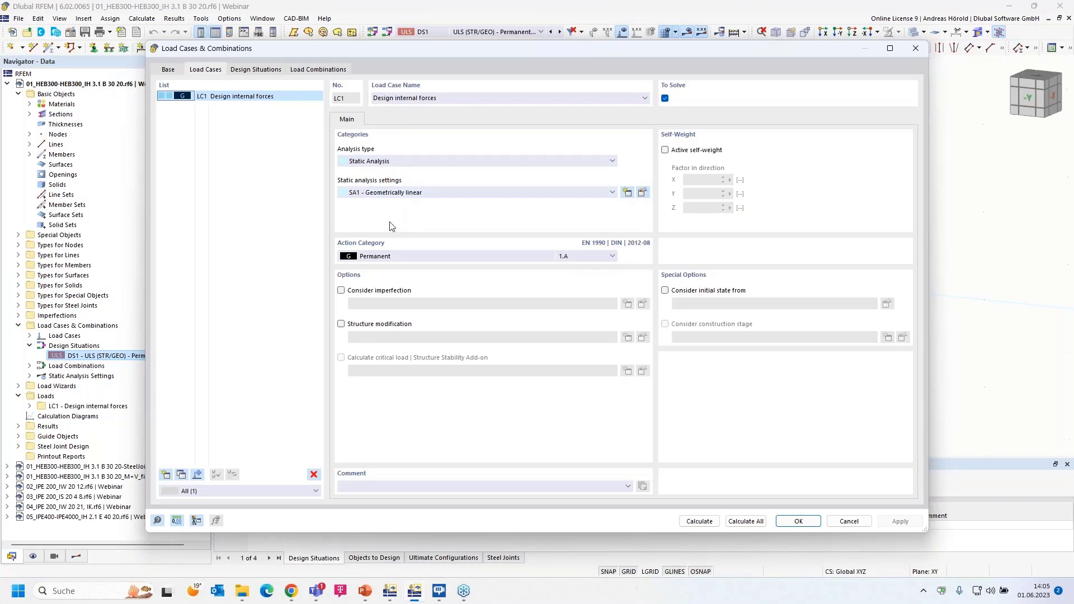
{"action": "left_click", "coordinate": [319, 69]}
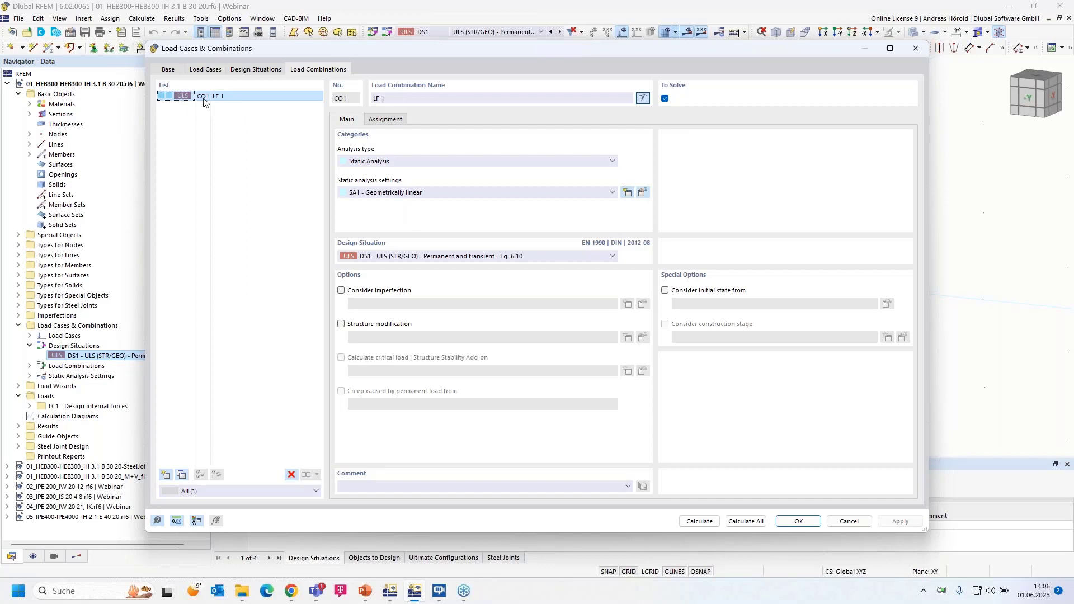
{"action": "left_click", "coordinate": [250, 74]}
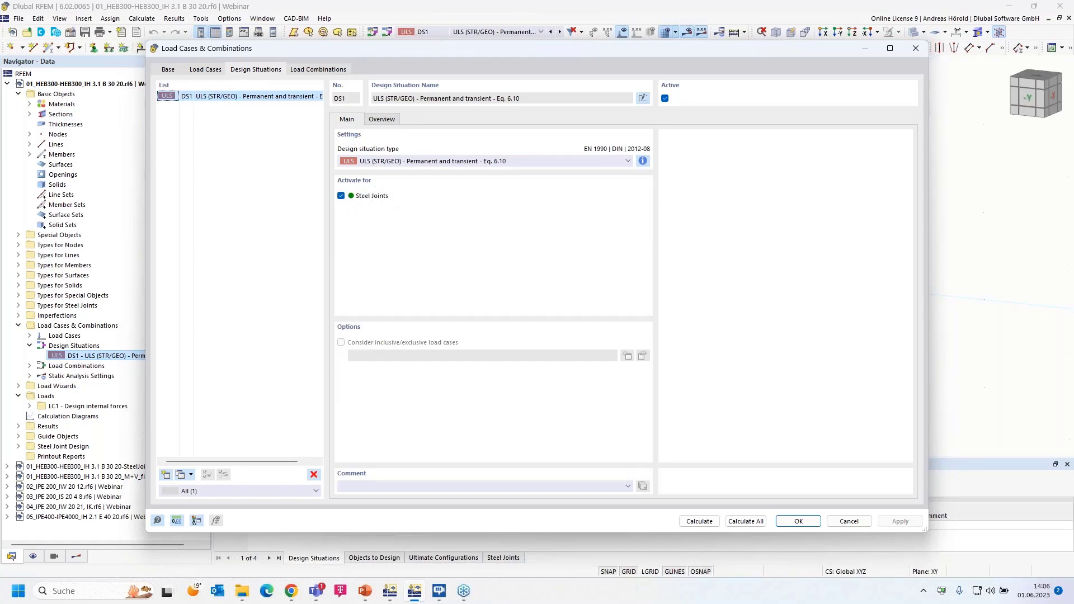
{"action": "left_click", "coordinate": [859, 525]}
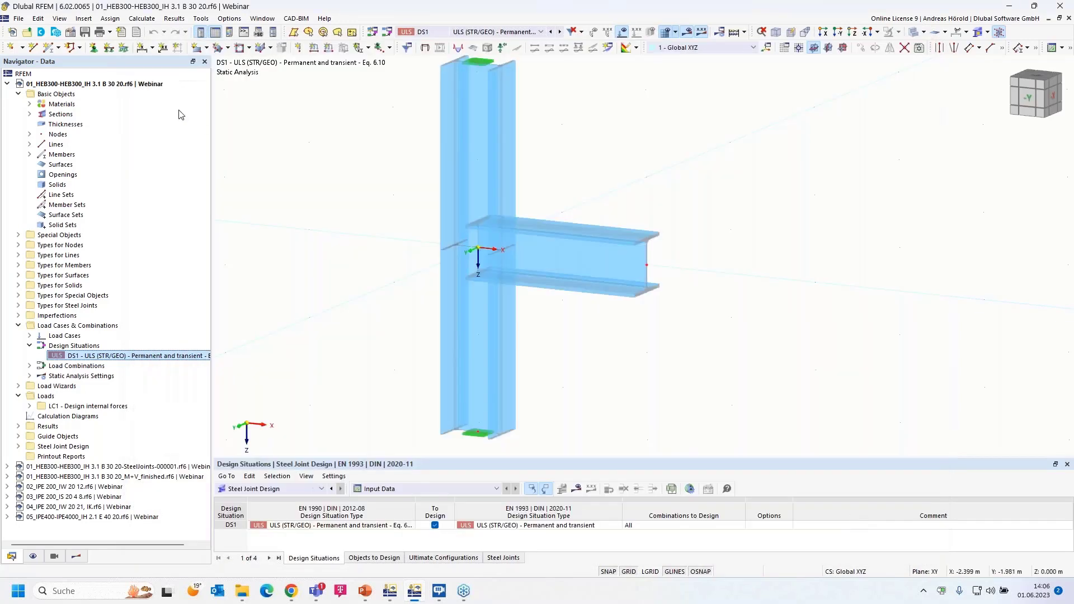
Review the activated add-ons in the model's base data, including Steel Joints, and leave without changes
{"action": "left_click", "coordinate": [70, 33]}
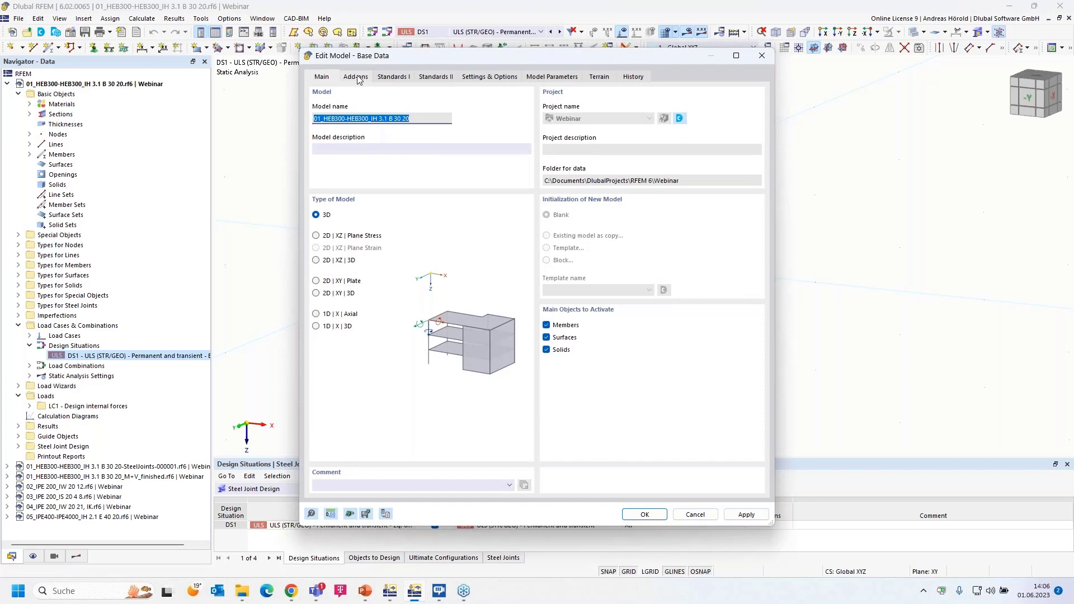
{"action": "left_click", "coordinate": [355, 77]}
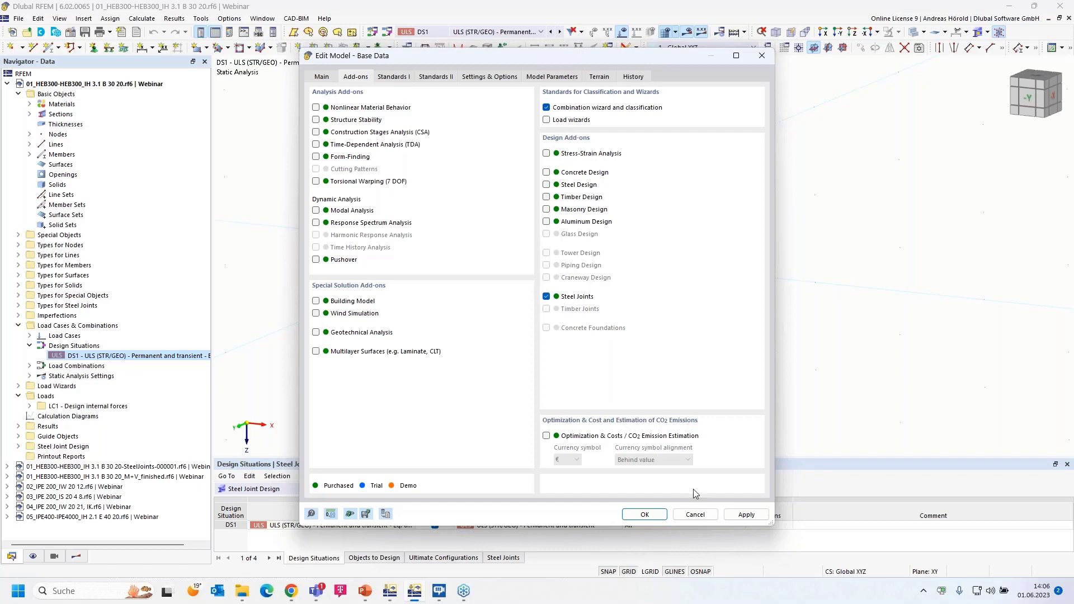
{"action": "left_click", "coordinate": [692, 515]}
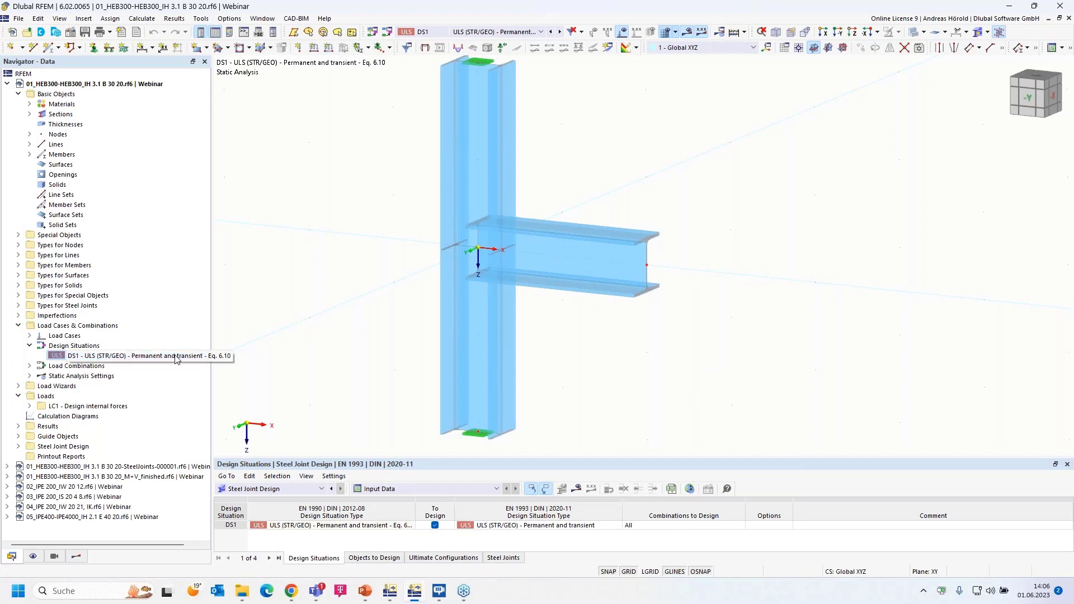
Create a new steel joint and assign it to node 3 where the beam meets the column
{"action": "left_click", "coordinate": [18, 306]}
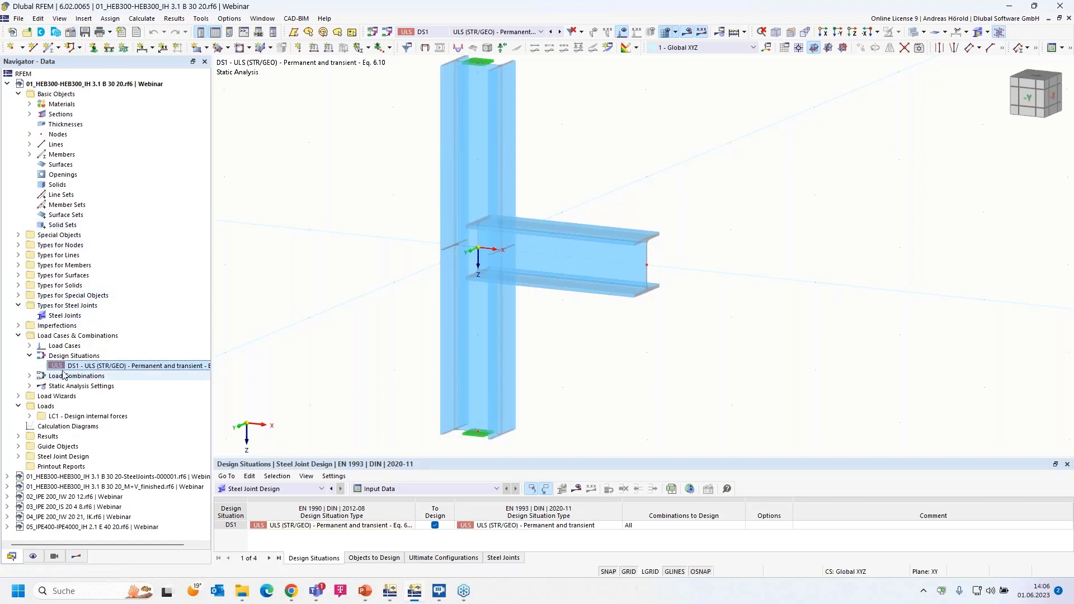
{"action": "left_click", "coordinate": [59, 318]}
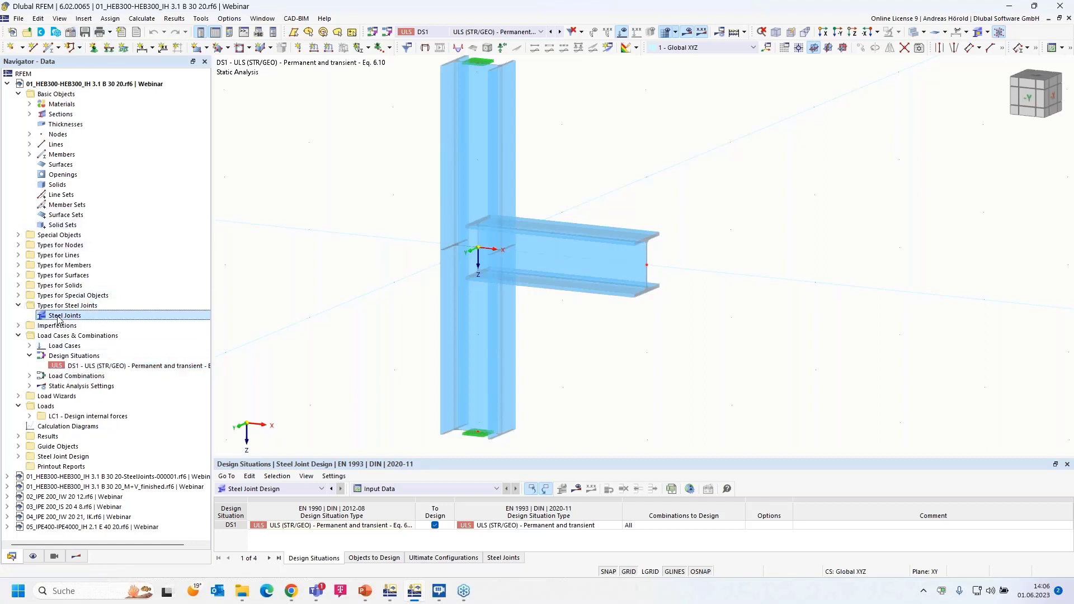
{"action": "double_click", "coordinate": [60, 317]}
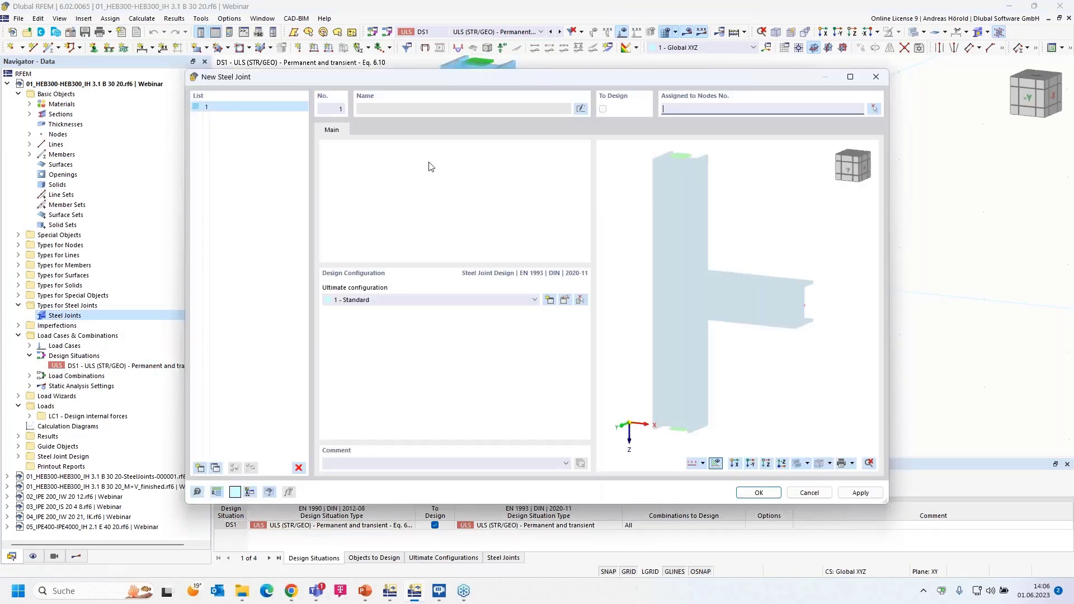
{"action": "left_click", "coordinate": [876, 109]}
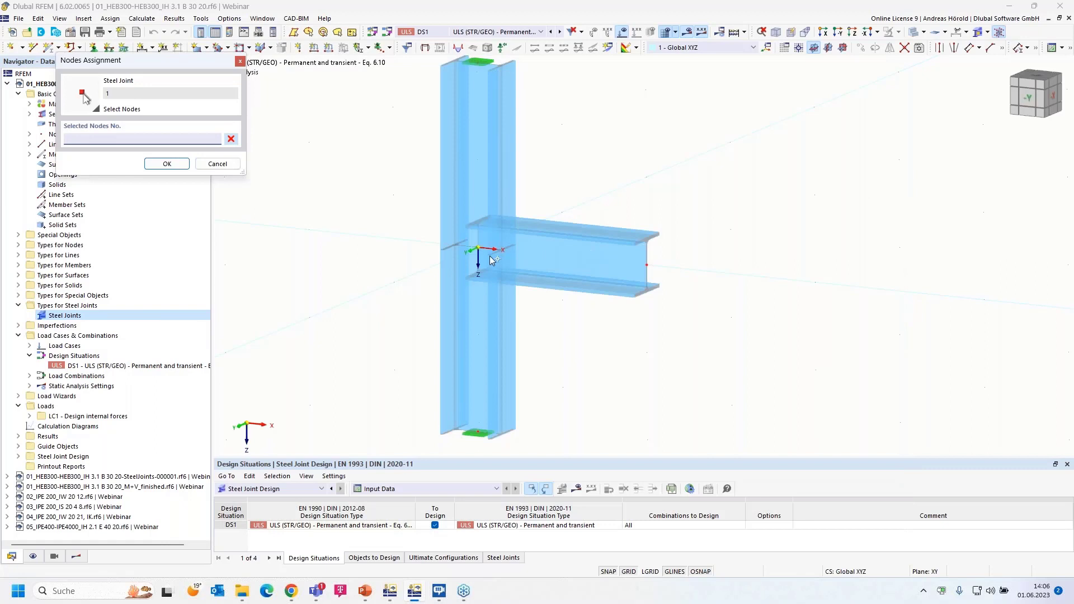
{"action": "left_click", "coordinate": [478, 247]}
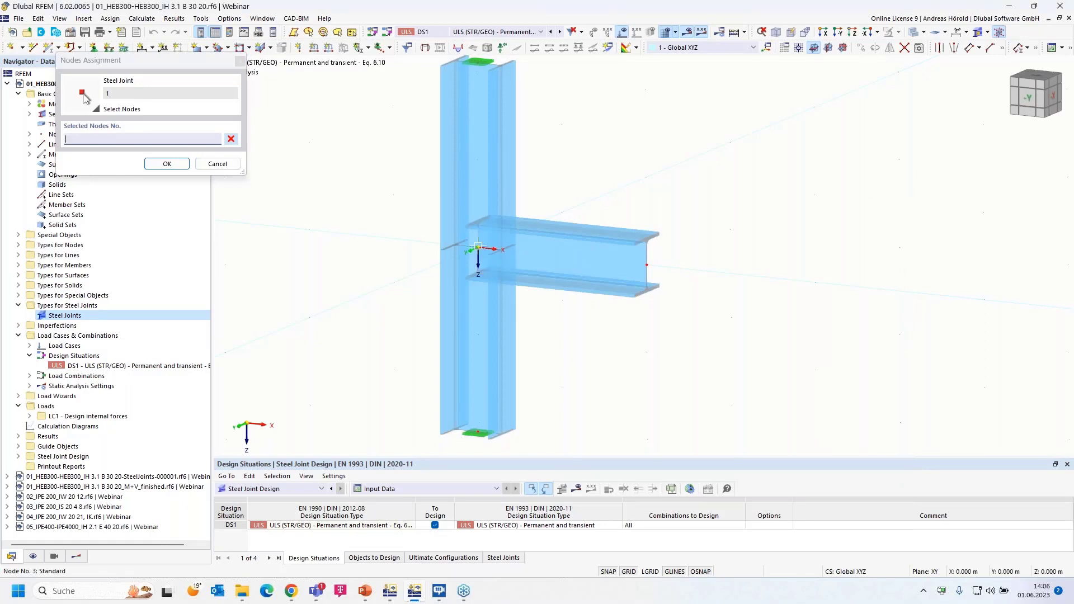
{"action": "left_click", "coordinate": [166, 163]}
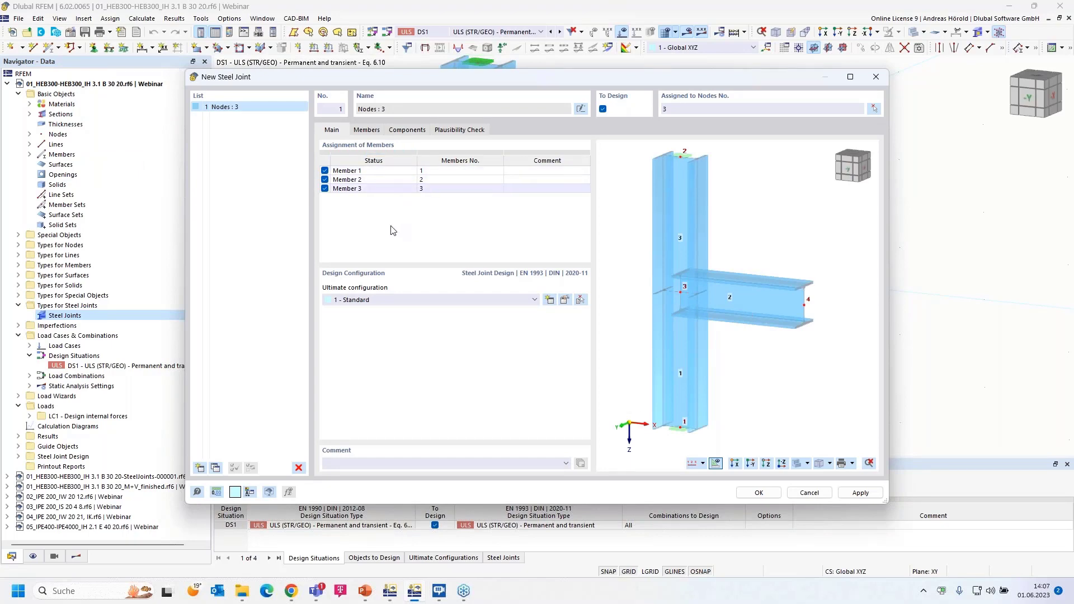
Set the type of joint member 1, the lower column segment, to Continuous
{"action": "left_click", "coordinate": [367, 133]}
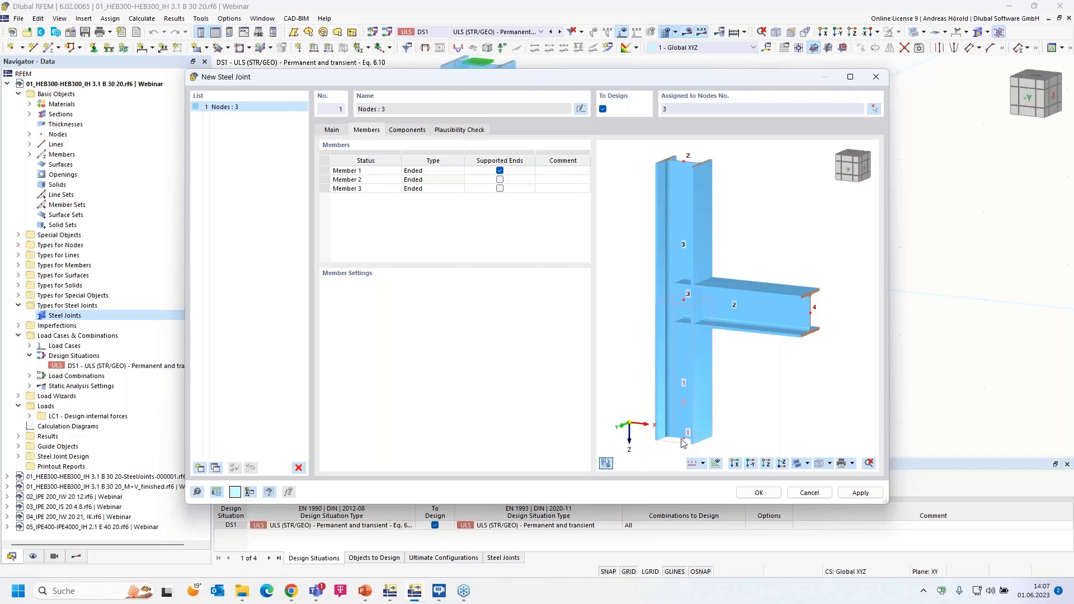
{"action": "left_click", "coordinate": [457, 172]}
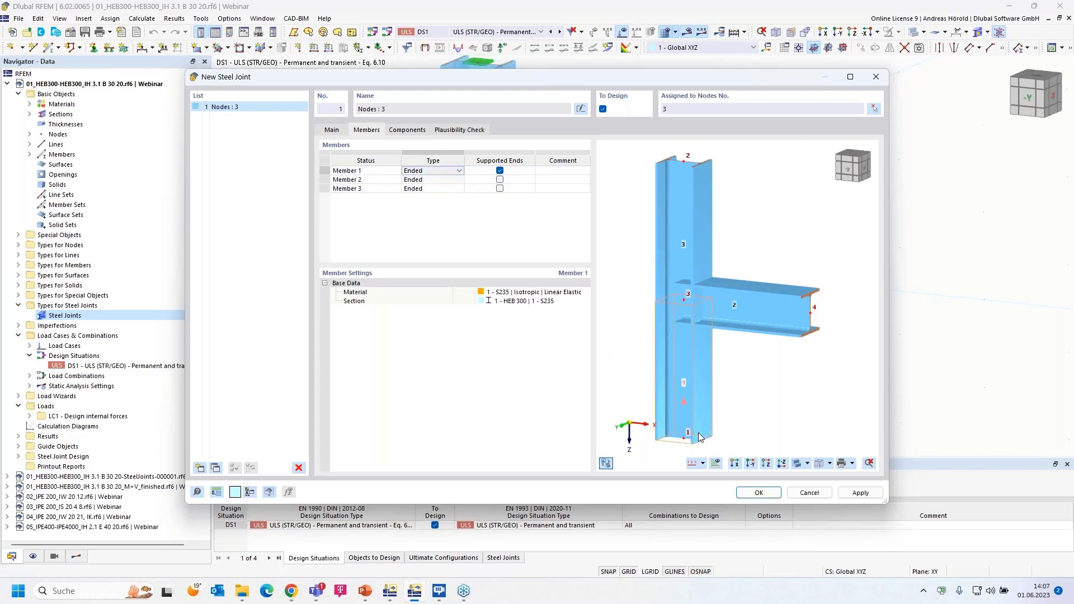
{"action": "left_click", "coordinate": [458, 171]}
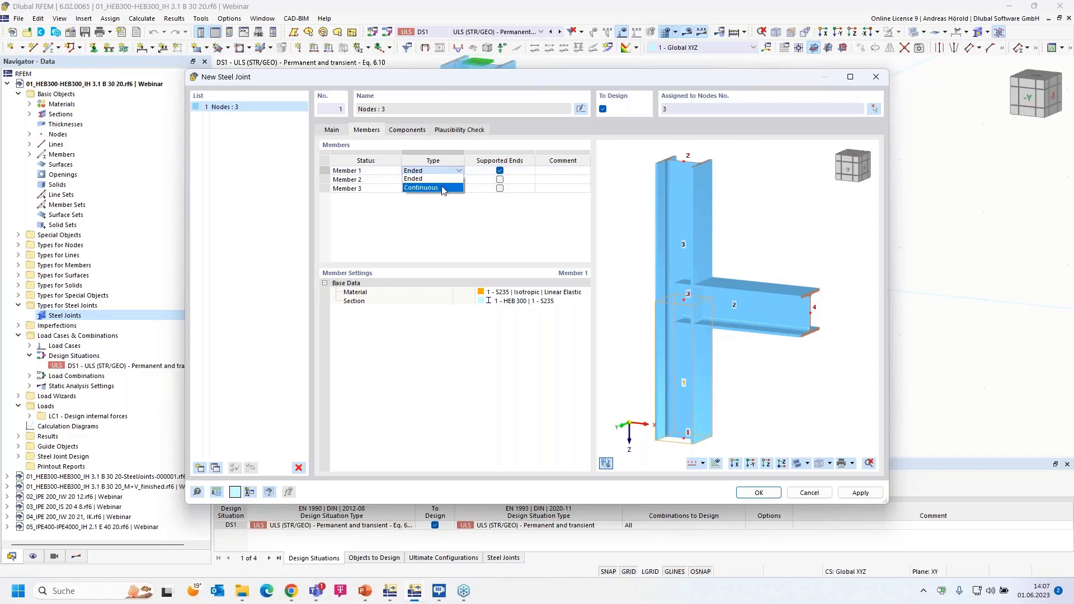
{"action": "left_click", "coordinate": [442, 188]}
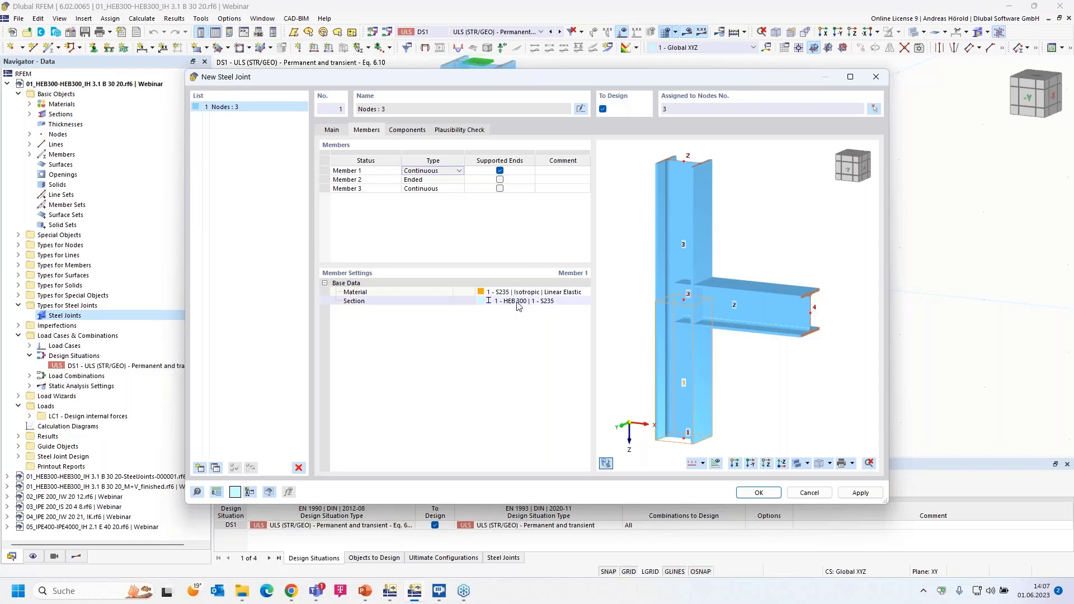
Add an End Plate component to the steel joint that connects member 2 to the column
{"action": "left_click", "coordinate": [407, 129]}
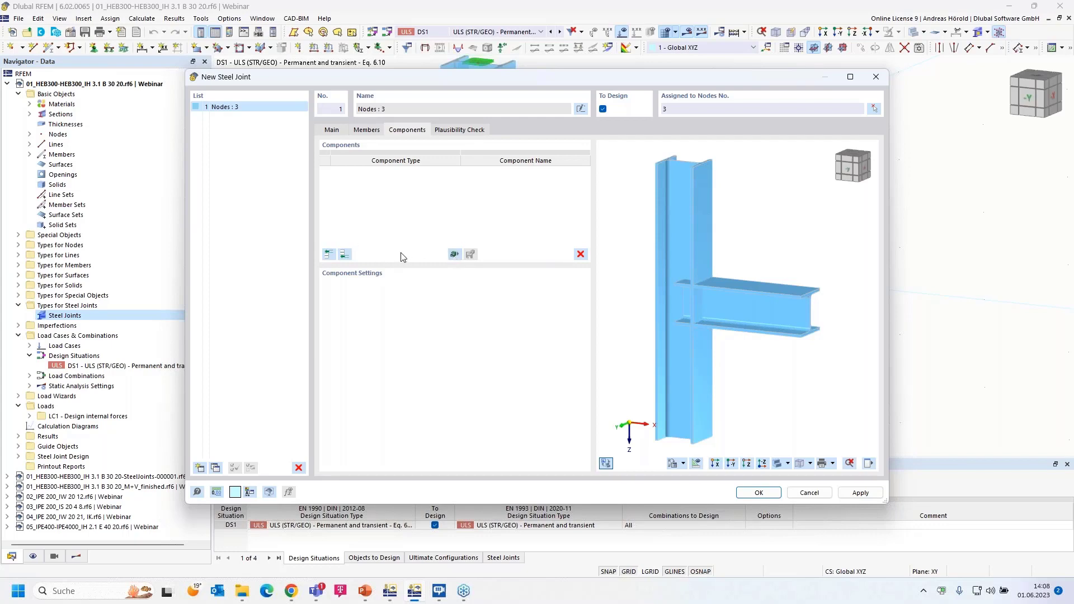
{"action": "left_click", "coordinate": [329, 255]}
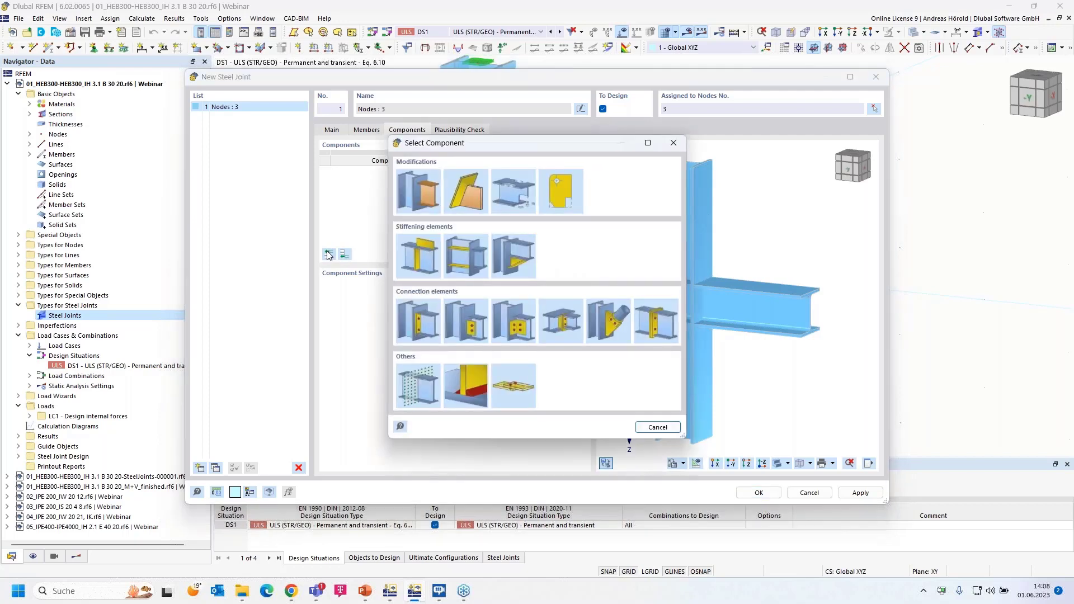
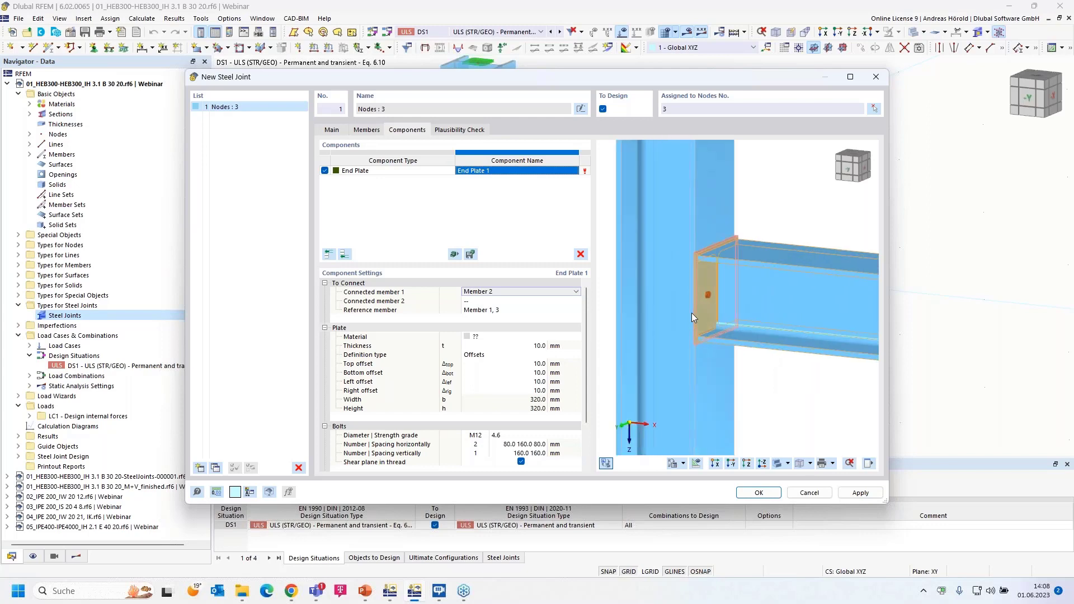
{"action": "middle_click_drag", "start_coordinate": [691, 314], "coordinate": [656, 330]}
{"action": "scroll", "coordinate": [734, 313], "scroll_direction": "up", "scroll_amount": 1}
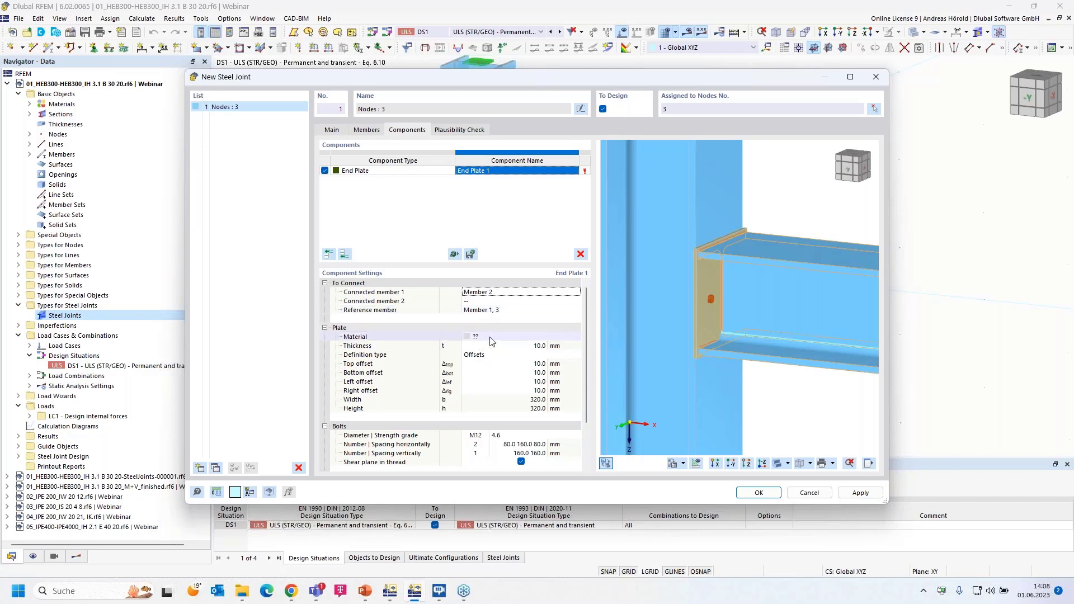
Assign material 1 - S235 to the end plate and set its thickness to 20 mm
{"action": "left_click", "coordinate": [490, 337]}
{"action": "left_click", "coordinate": [568, 336]}
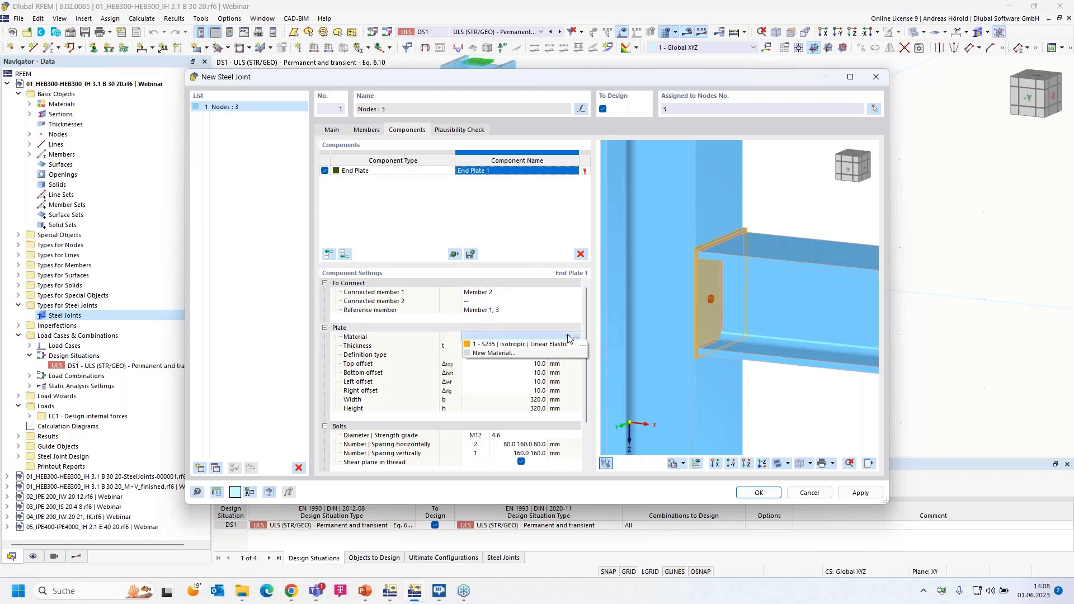
{"action": "left_click", "coordinate": [529, 344]}
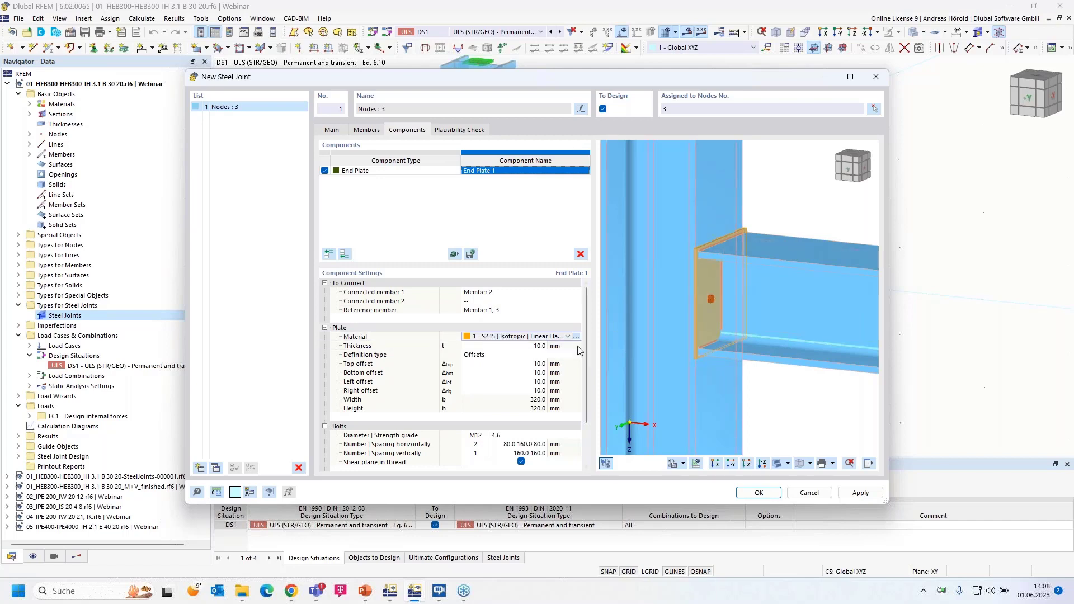
{"action": "left_click", "coordinate": [541, 347]}
{"action": "type", "text": "20"}
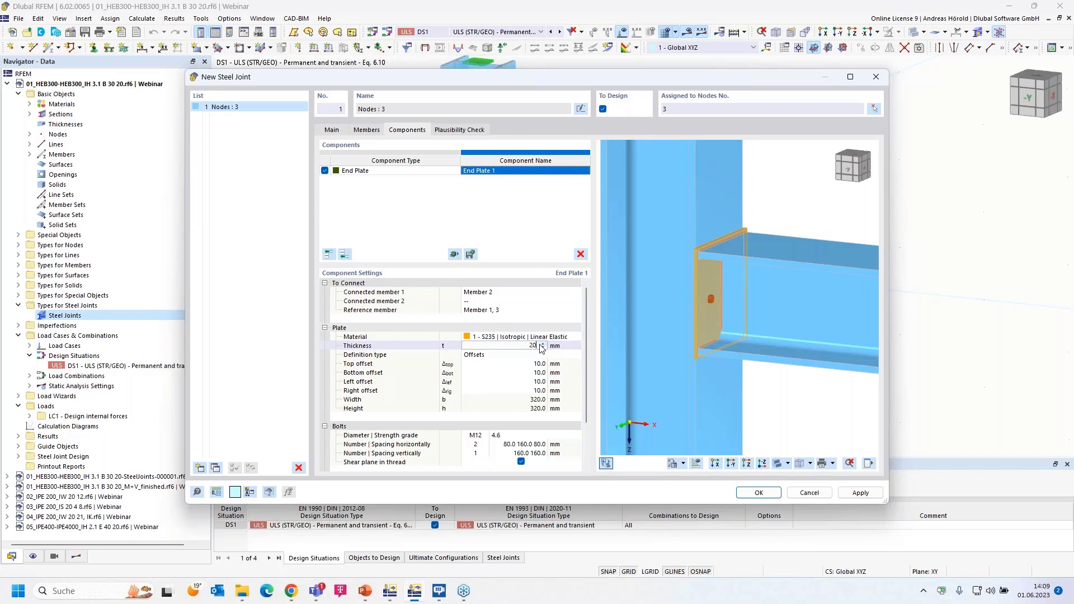
Define the end plate by dimensions and position, with width 300 mm, height 390 mm and vertical offset 70 mm
{"action": "left_click", "coordinate": [524, 355]}
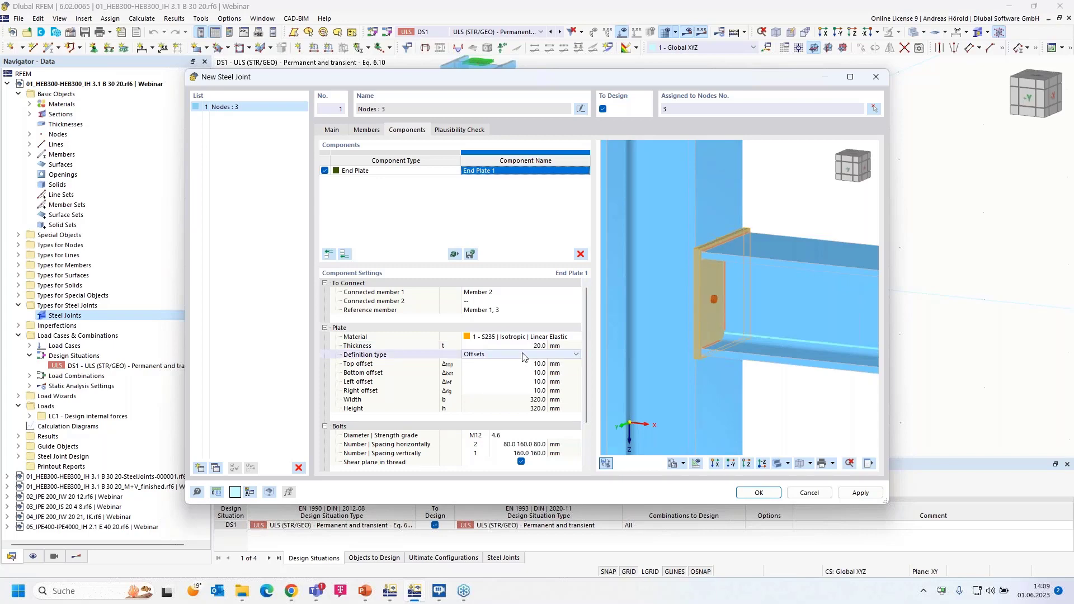
{"action": "left_click", "coordinate": [577, 355]}
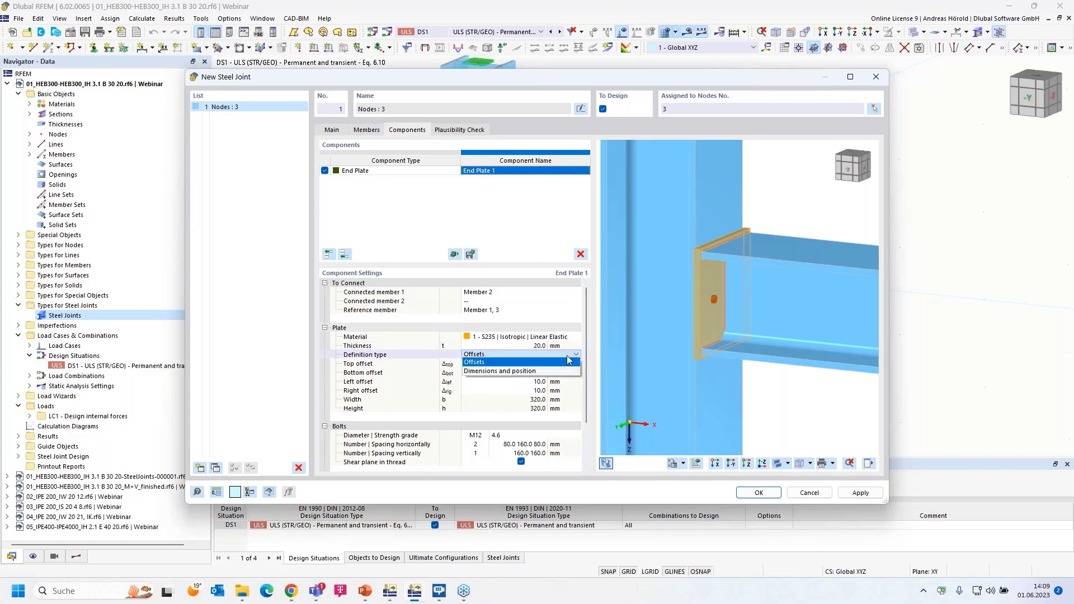
{"action": "left_click", "coordinate": [532, 372]}
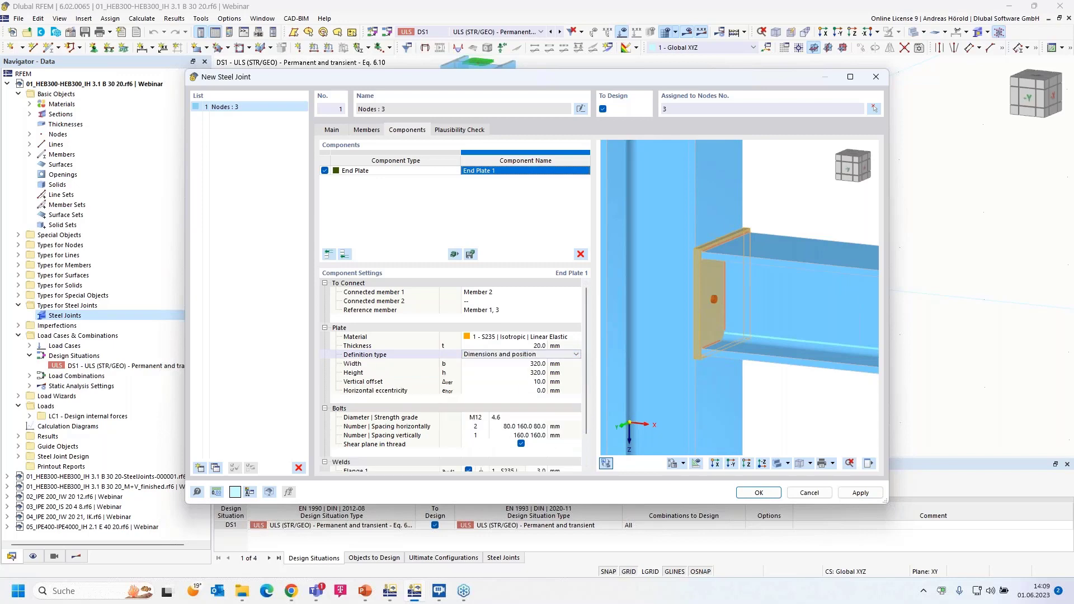
{"action": "left_click", "coordinate": [539, 364]}
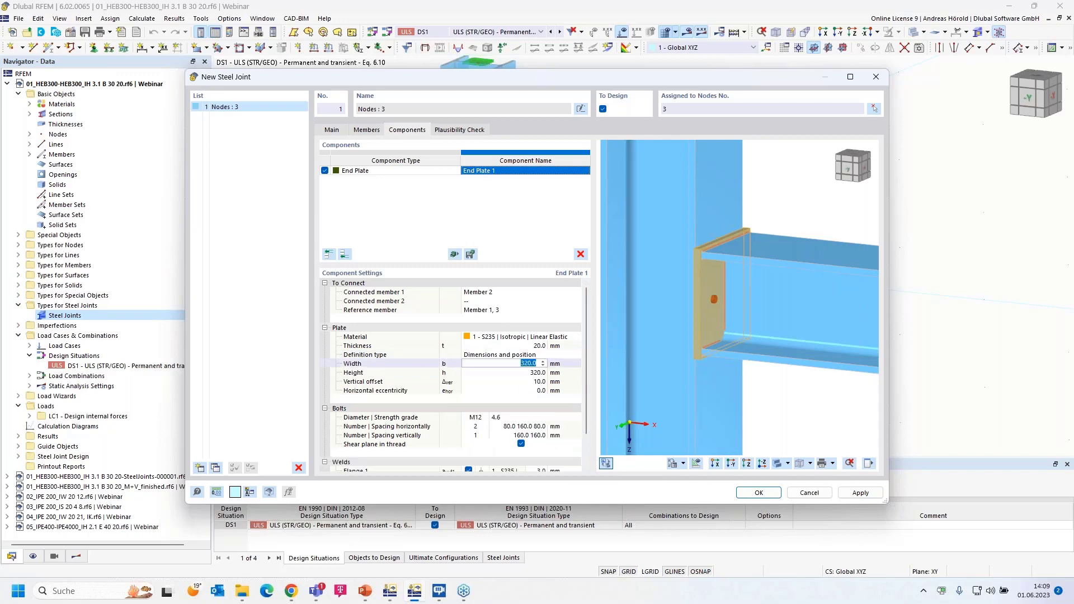
{"action": "type", "text": "300"}
{"action": "left_click", "coordinate": [536, 372]}
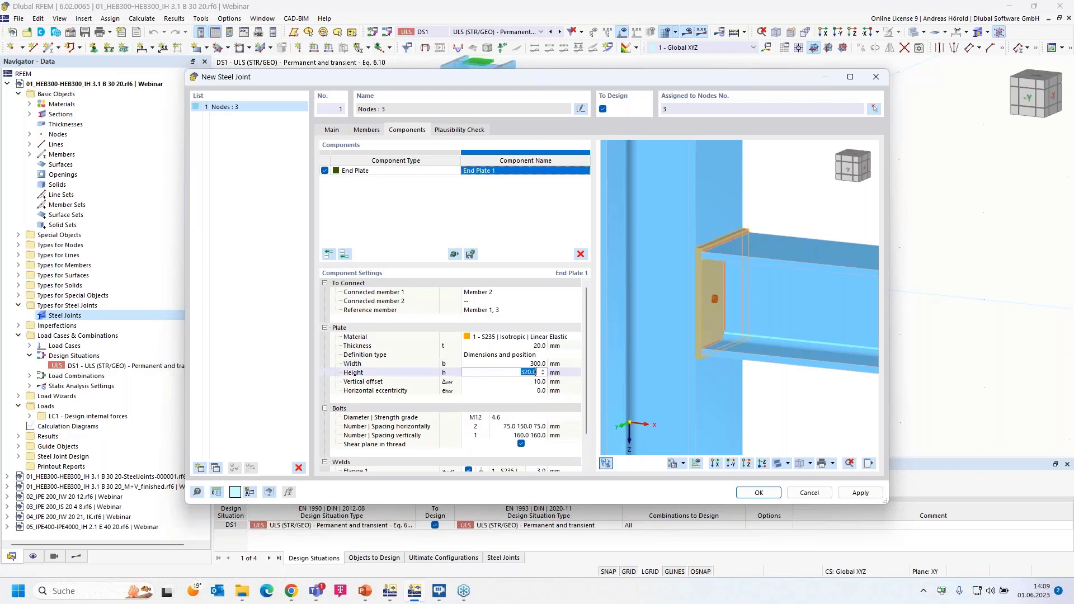
{"action": "type", "text": "35"}
{"action": "left_click", "coordinate": [538, 381]}
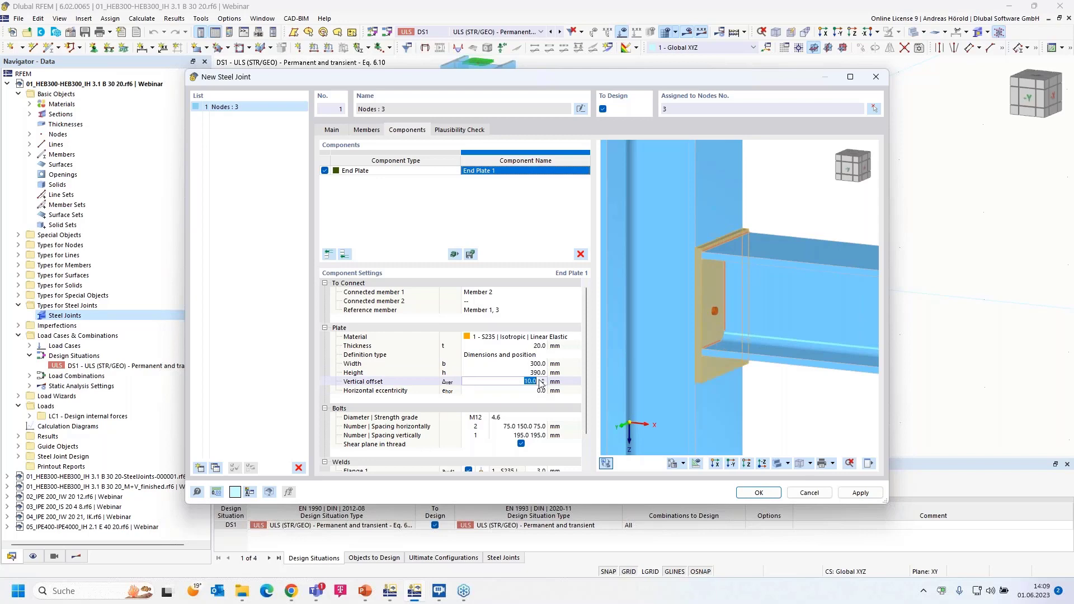
{"action": "type", "text": "70"}
{"action": "key", "text": "Tab"}
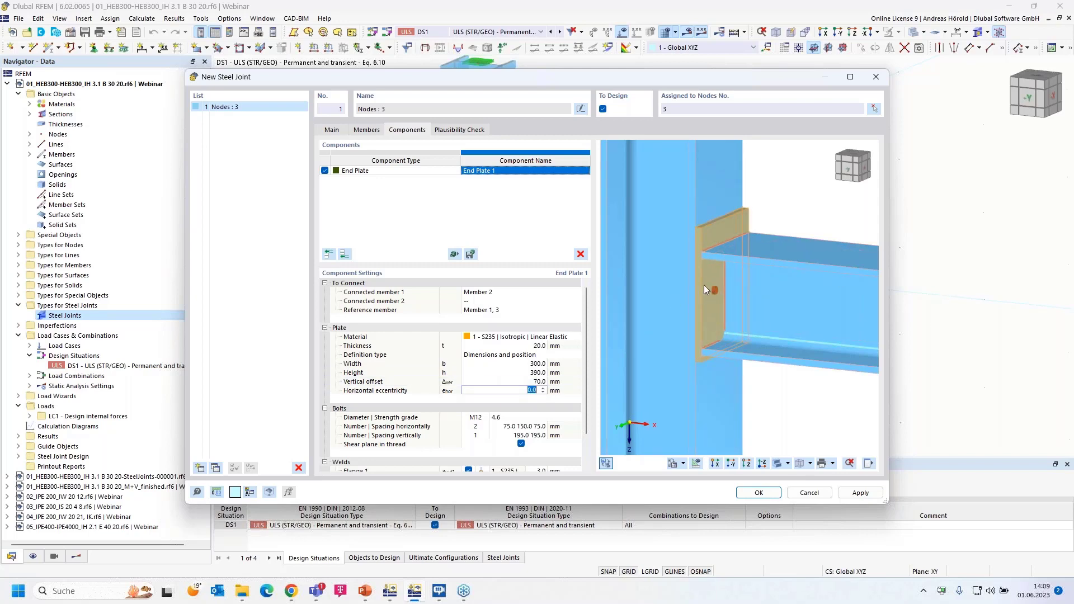
{"action": "scroll", "coordinate": [705, 287], "scroll_direction": "up", "scroll_amount": 2}
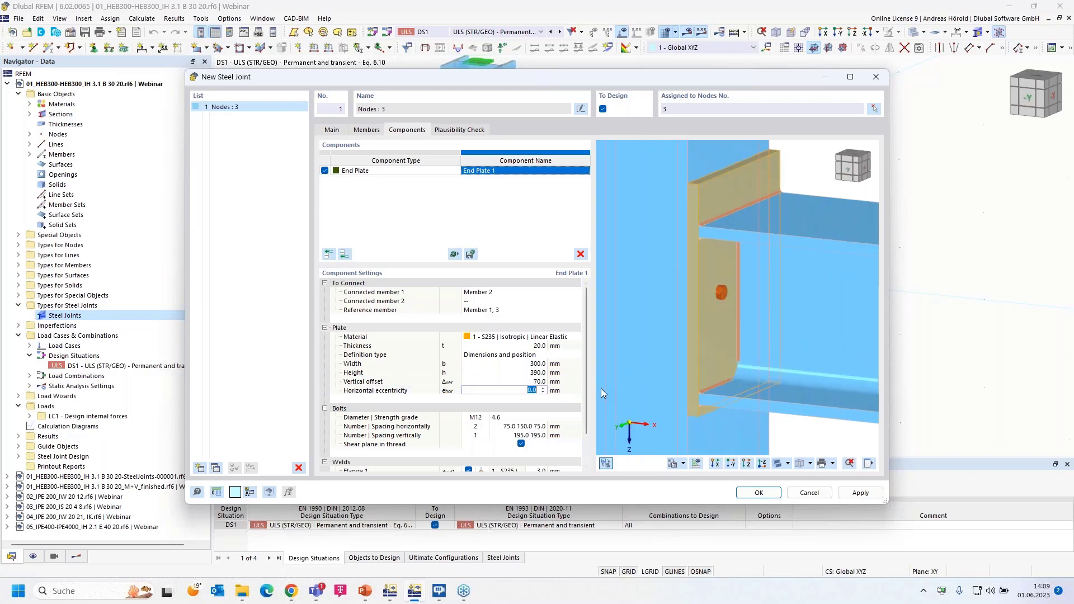
Set the end plate bolts to diameter M20 and strength grade 10.9
{"action": "left_click", "coordinate": [479, 417]}
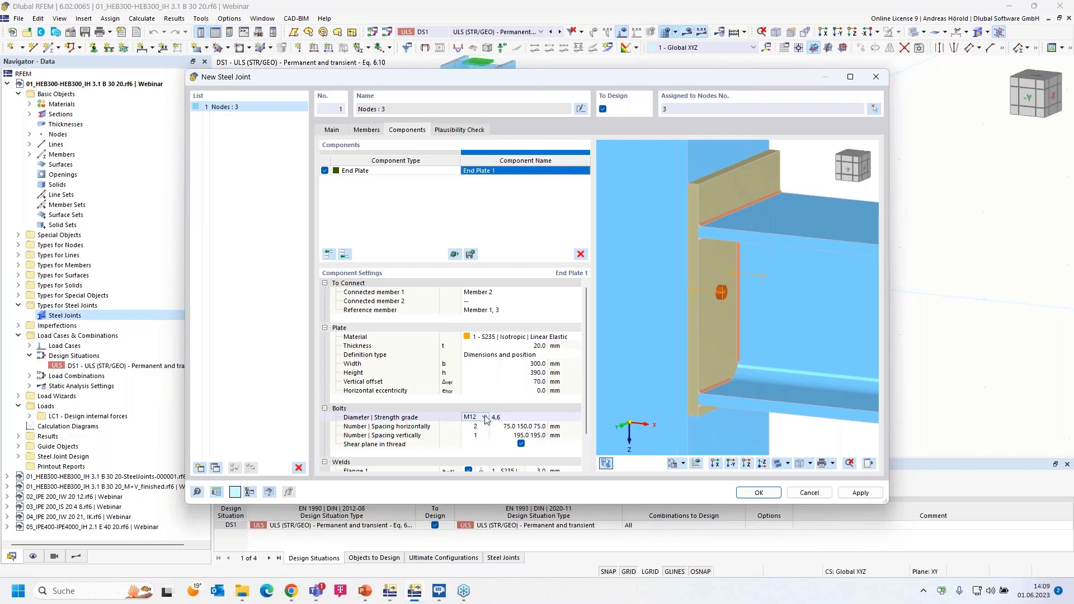
{"action": "left_click", "coordinate": [483, 418]}
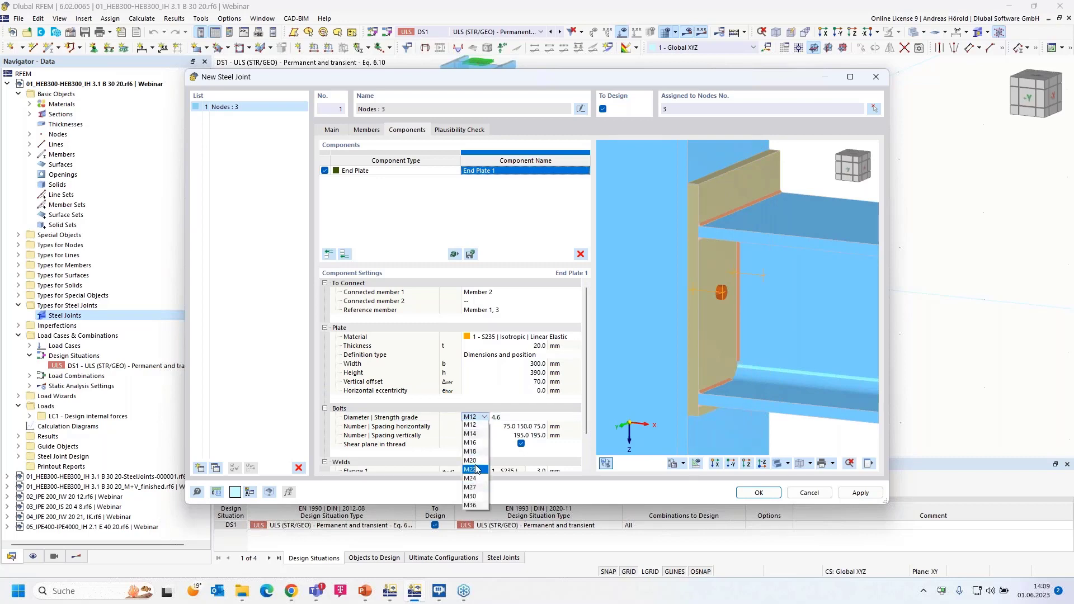
{"action": "key", "text": "Escape"}
{"action": "key", "text": "Down"}
{"action": "key", "text": "Down"}
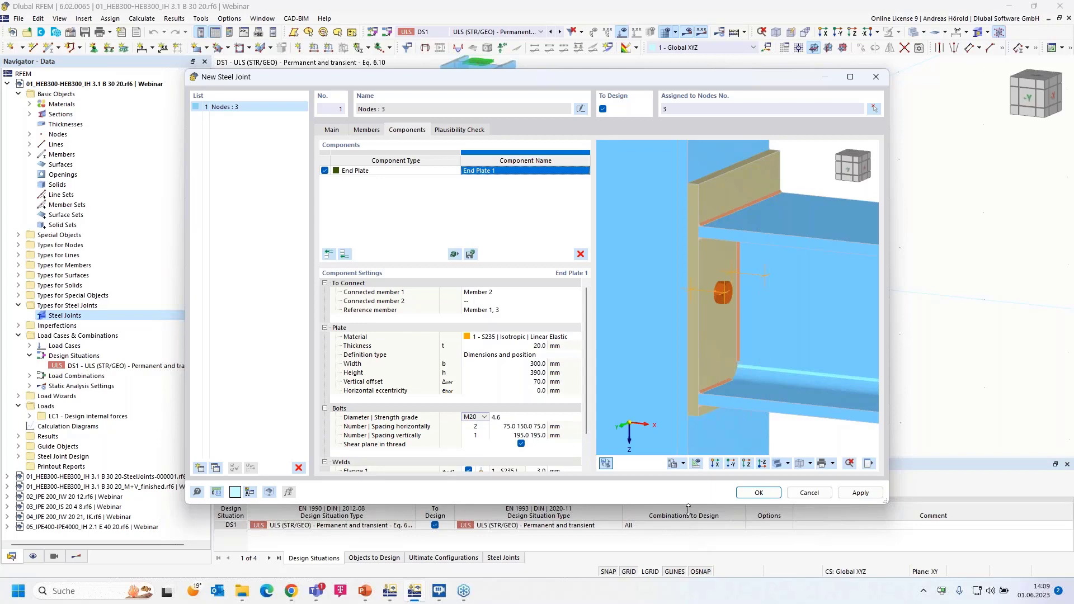
{"action": "left_click_drag", "start_coordinate": [687, 504], "coordinate": [686, 557]}
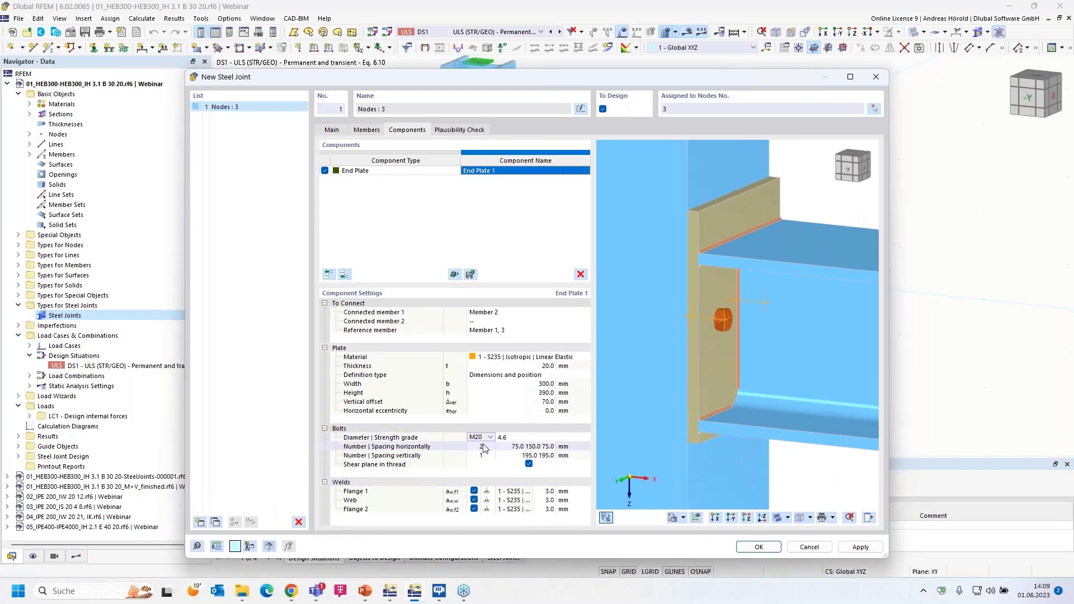
{"action": "left_click", "coordinate": [563, 431]}
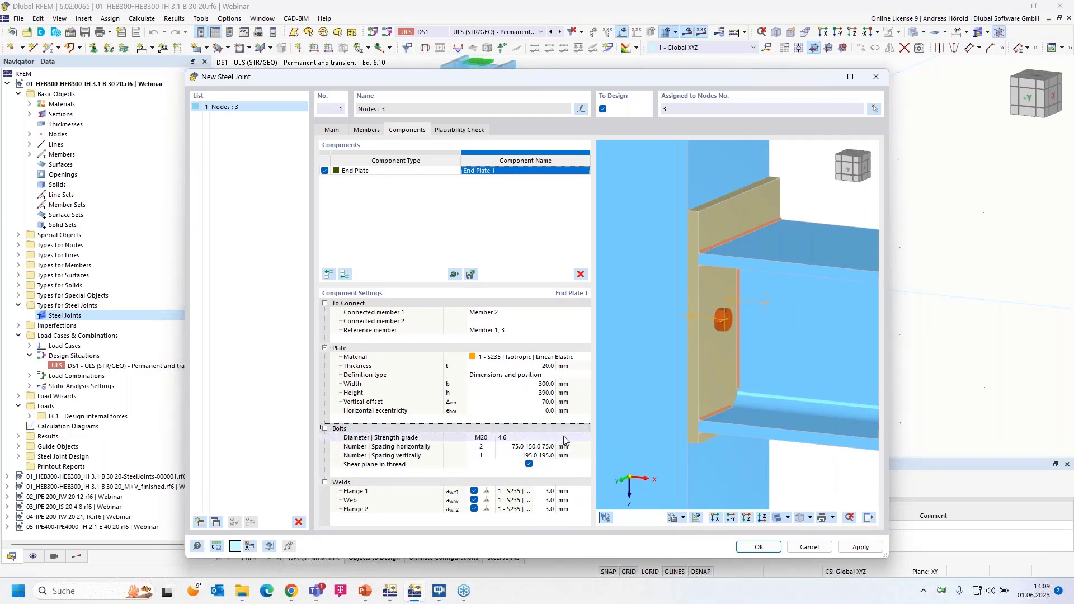
{"action": "left_click", "coordinate": [586, 438]}
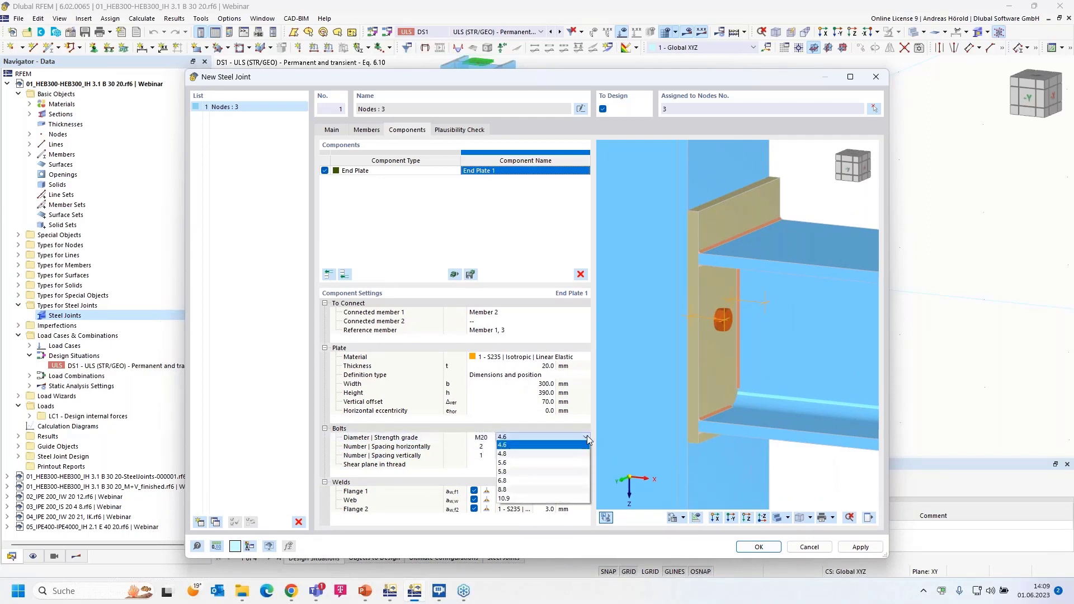
{"action": "left_click", "coordinate": [525, 499]}
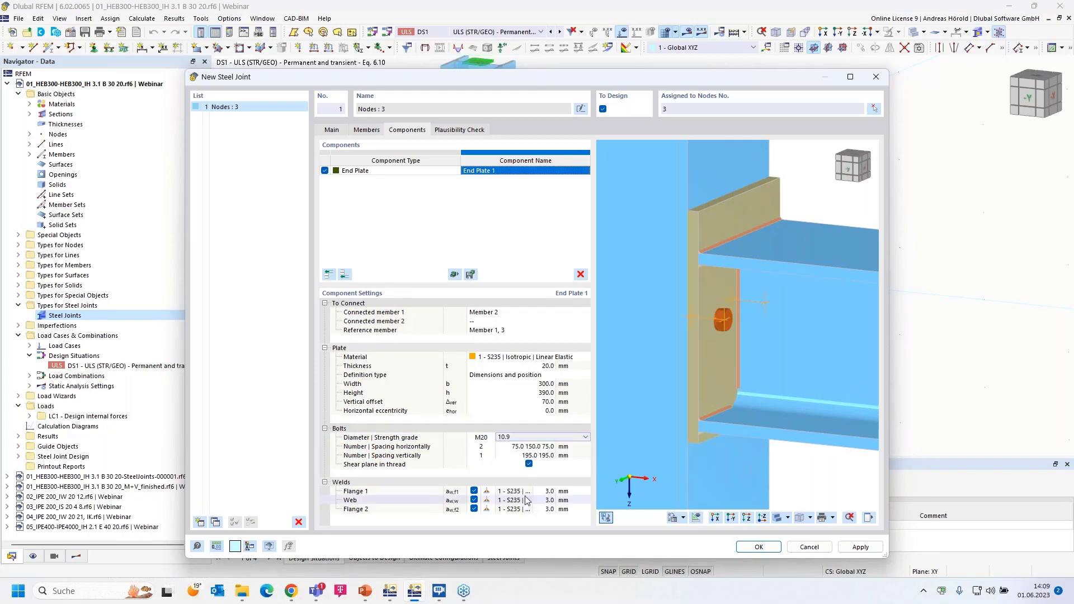
Arrange three bolts vertically with spacings of 30, 100, 180 and 80 mm, and disable the shear plane in thread option
{"action": "left_click", "coordinate": [520, 449]}
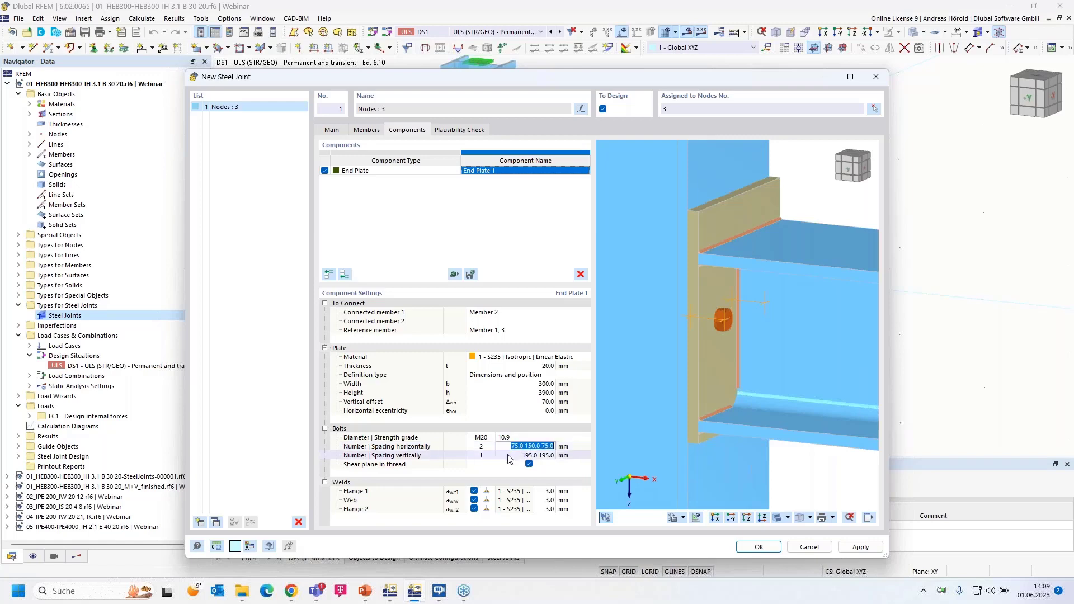
{"action": "left_click", "coordinate": [485, 455]}
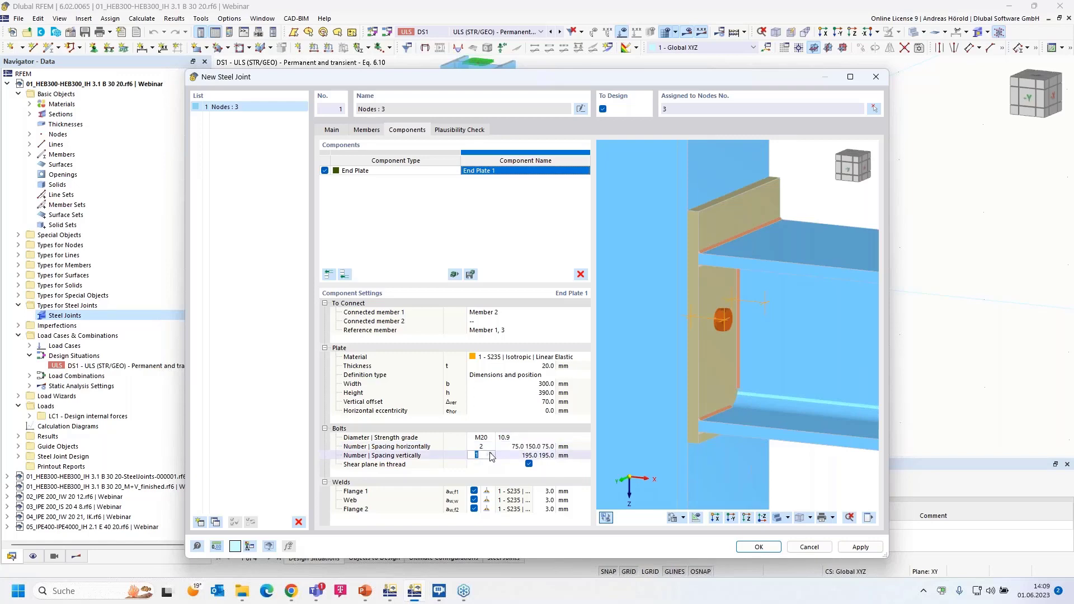
{"action": "type", "text": "3"}
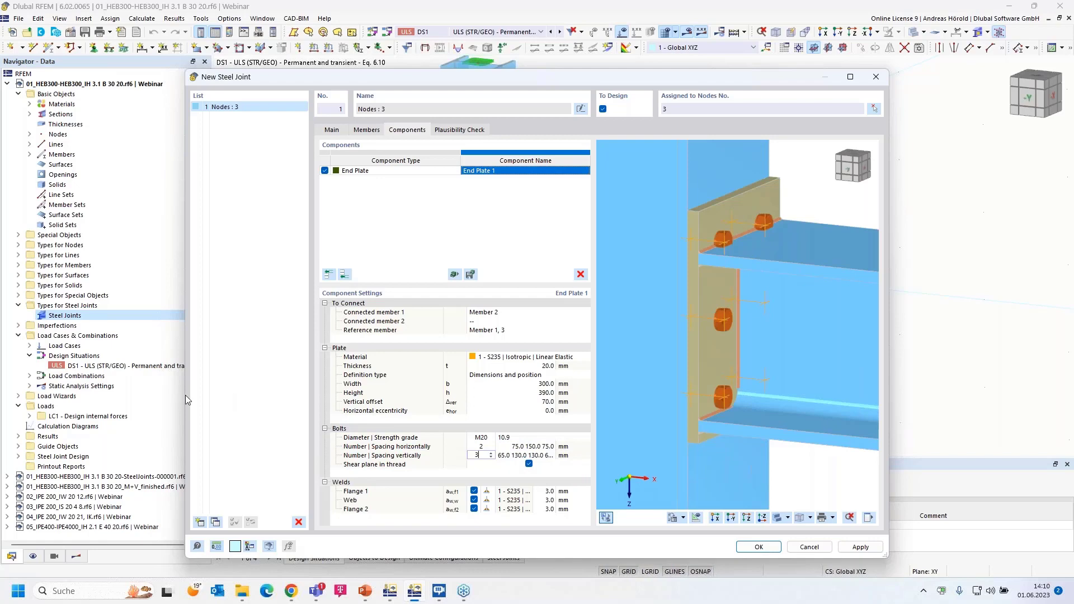
{"action": "left_click_drag", "start_coordinate": [186, 395], "coordinate": [105, 386]}
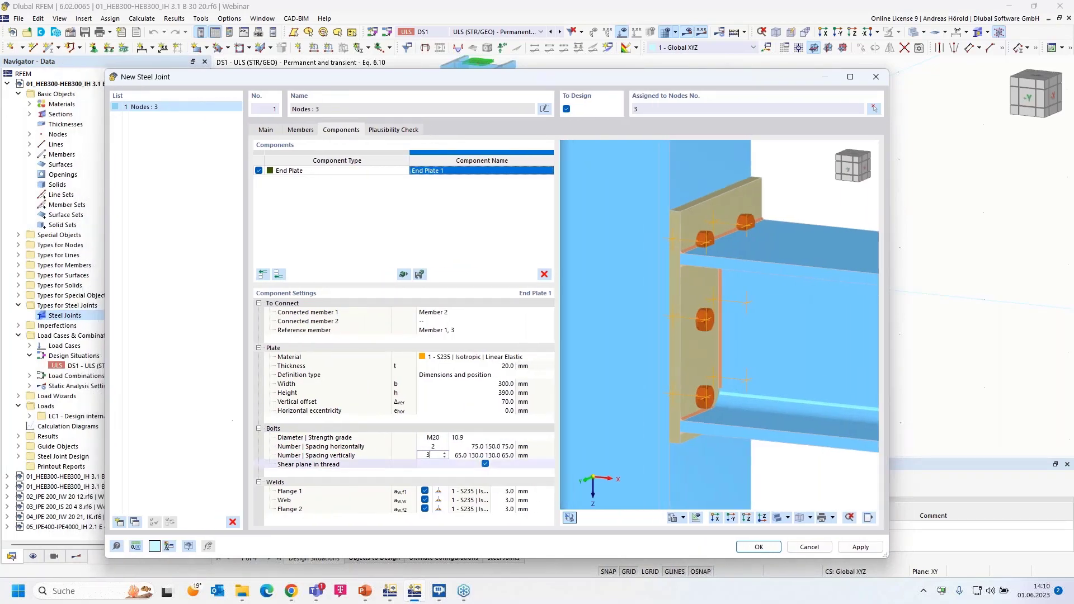
{"action": "left_click", "coordinate": [464, 455]}
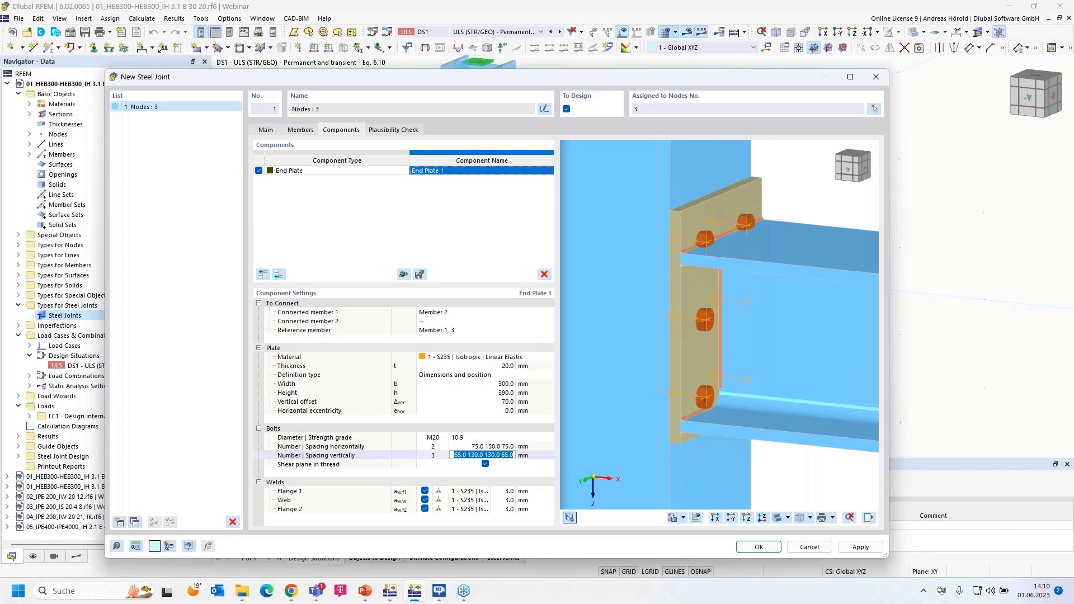
{"action": "type", "text": "3"}
{"action": "type", "text": "0 1800"}
{"action": "type", "text": " 189"}
{"action": "key", "text": "BackSpace"}
{"action": "type", "text": "0"}
{"action": "key", "text": "Return"}
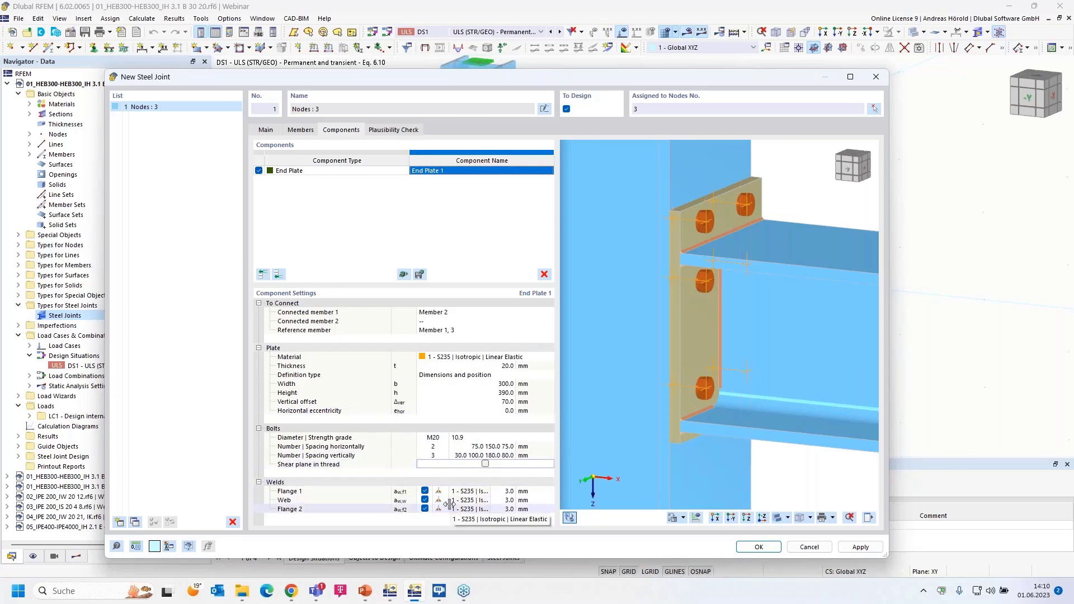
Set the end plate welds to 7 mm at both flanges and 6 mm at the web, and accept the joint after its plausibility check
{"action": "left_click", "coordinate": [507, 491]}
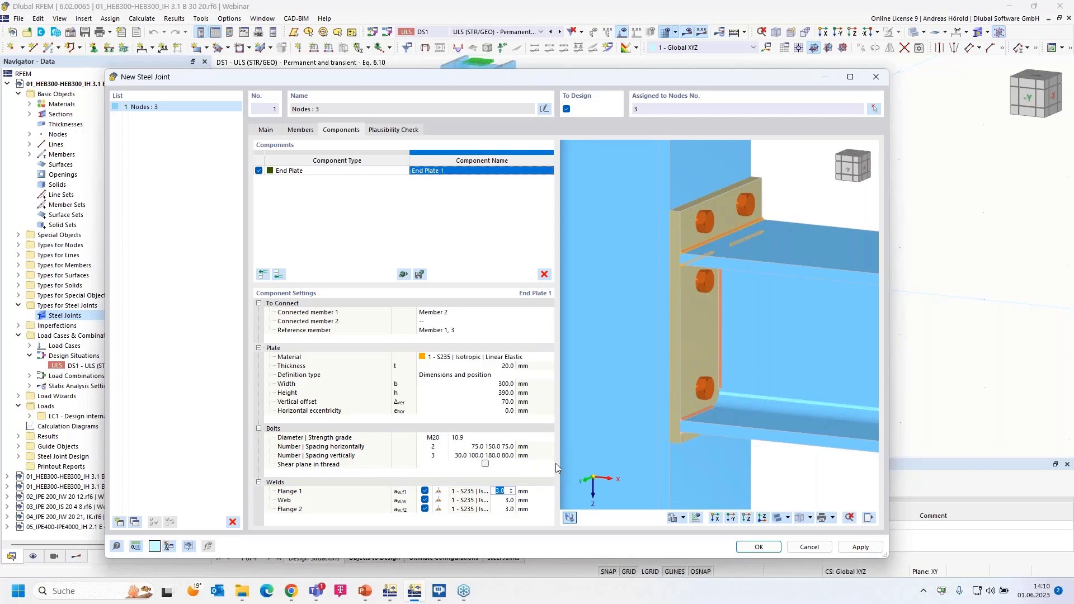
{"action": "type", "text": "7"}
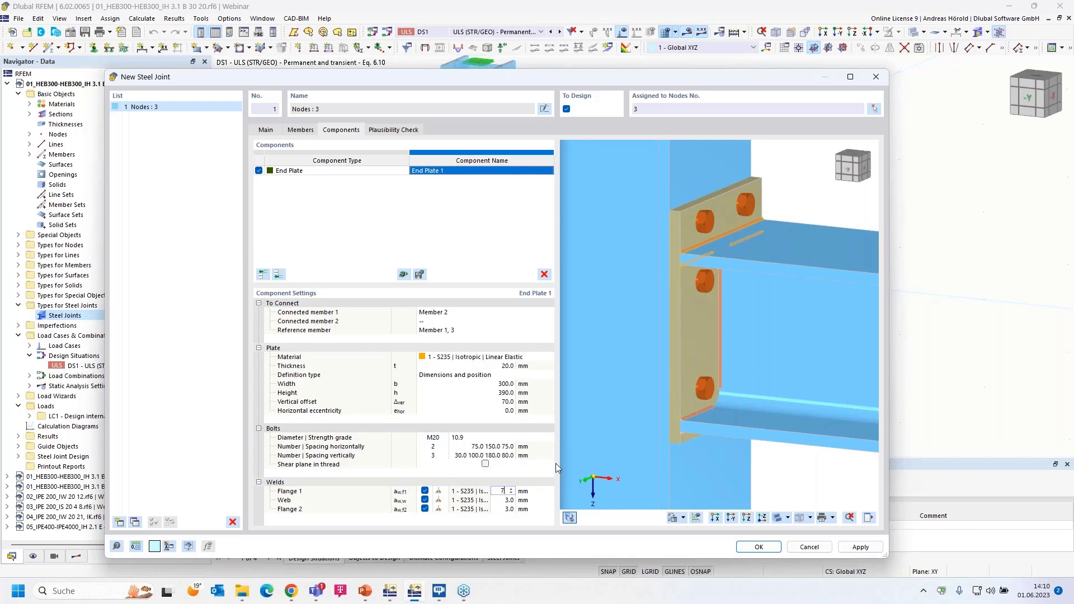
{"action": "left_click", "coordinate": [505, 500]}
{"action": "type", "text": "6"}
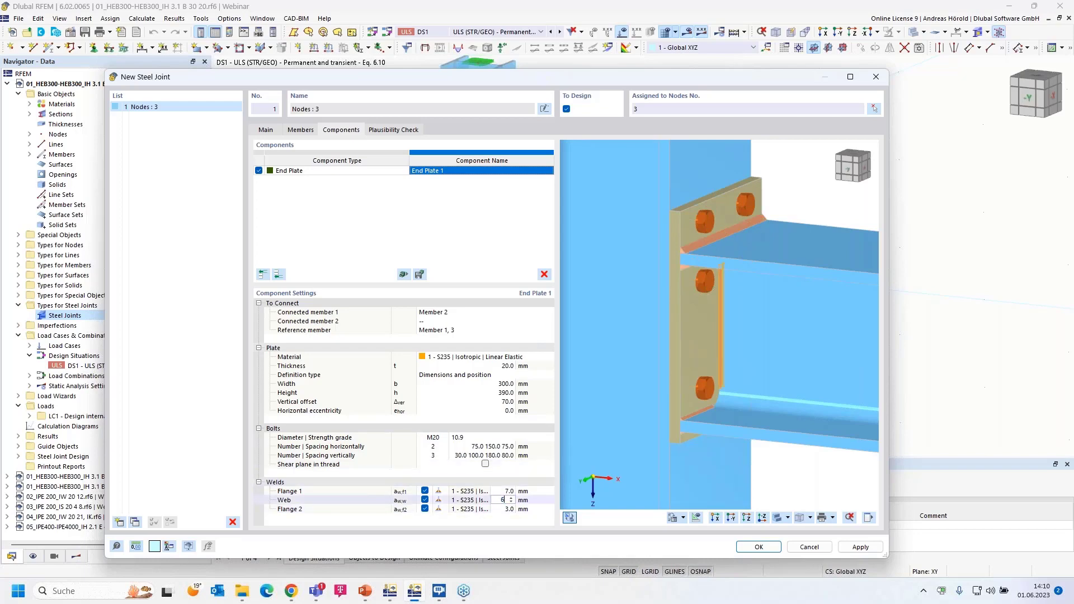
{"action": "left_click", "coordinate": [506, 509]}
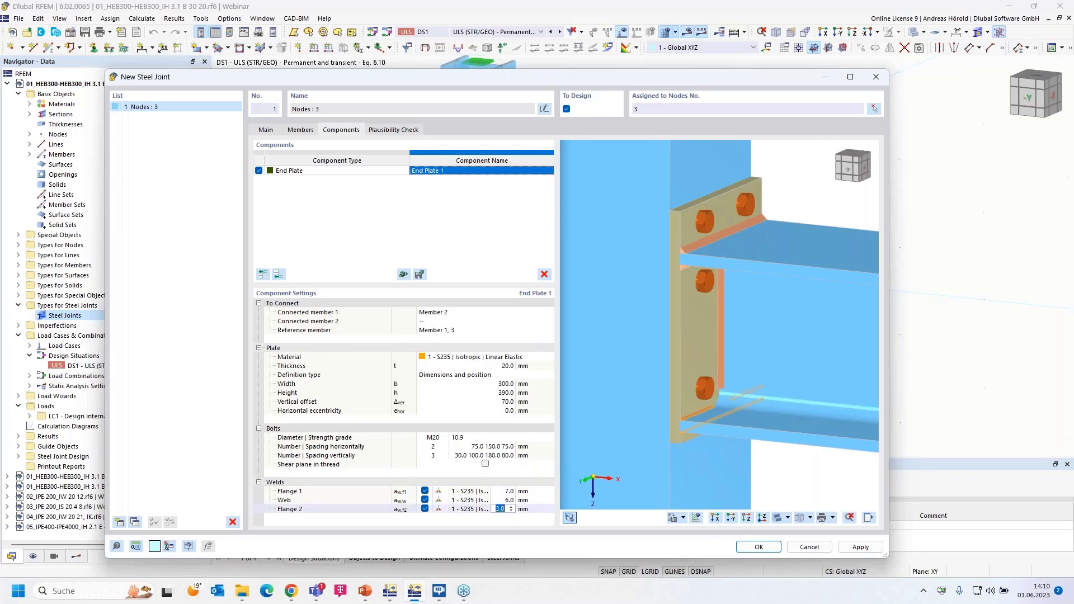
{"action": "type", "text": "7"}
{"action": "left_click", "coordinate": [548, 483]}
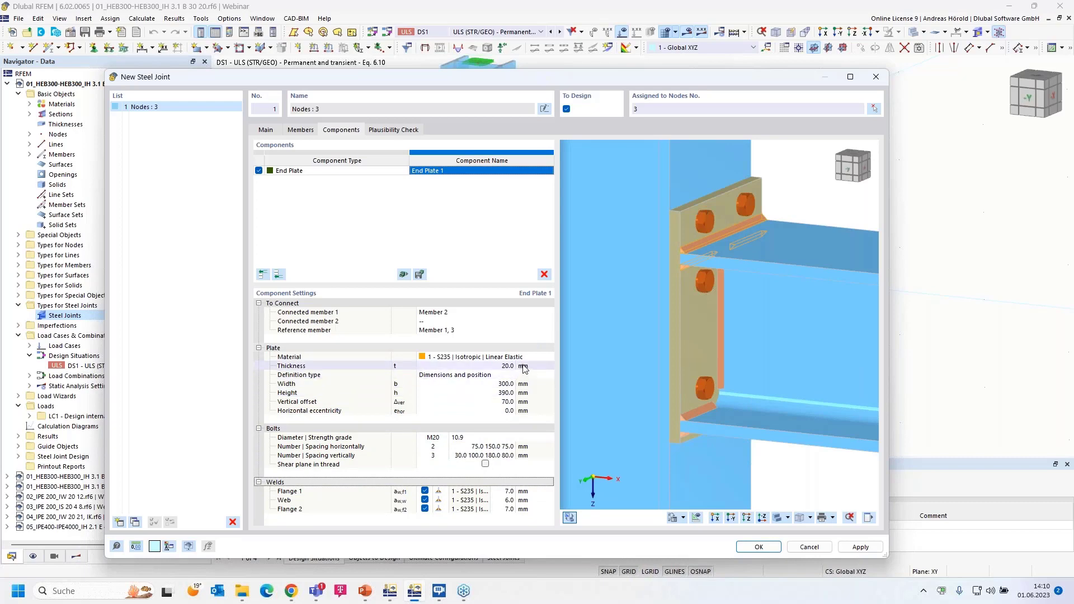
{"action": "left_click", "coordinate": [390, 131]}
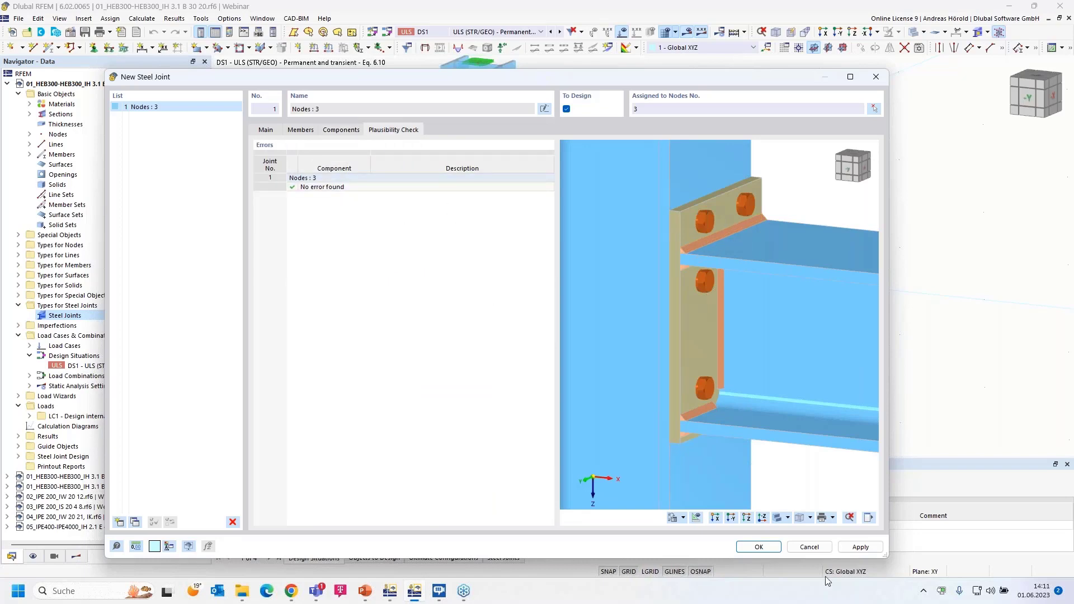
{"action": "left_click", "coordinate": [758, 547]}
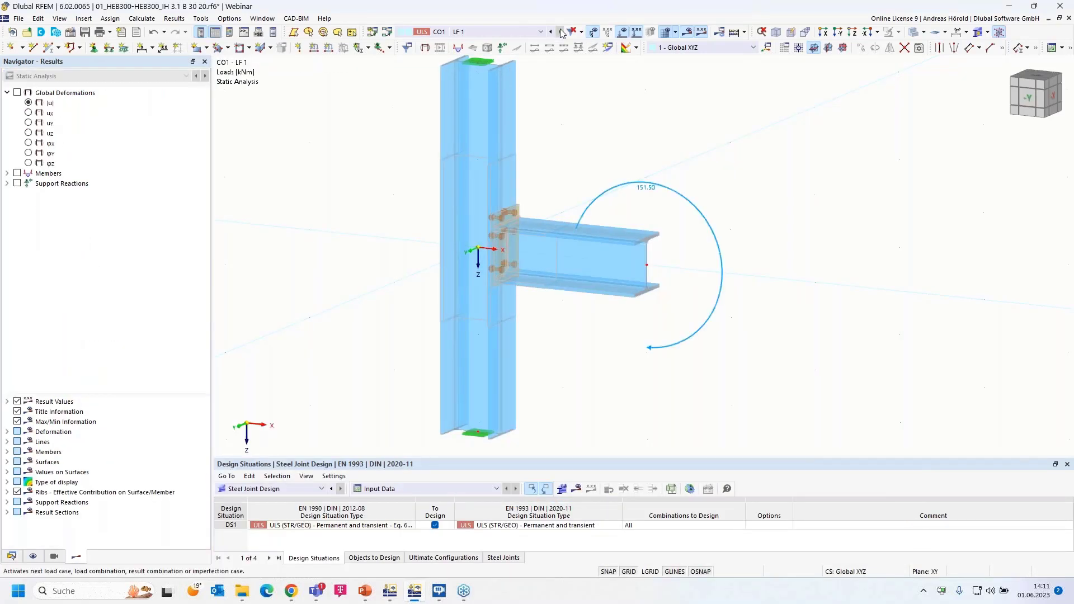
Start the Steel Joint Design calculation and move its progress window clear of the model's beam end
{"action": "left_click", "coordinate": [576, 489]}
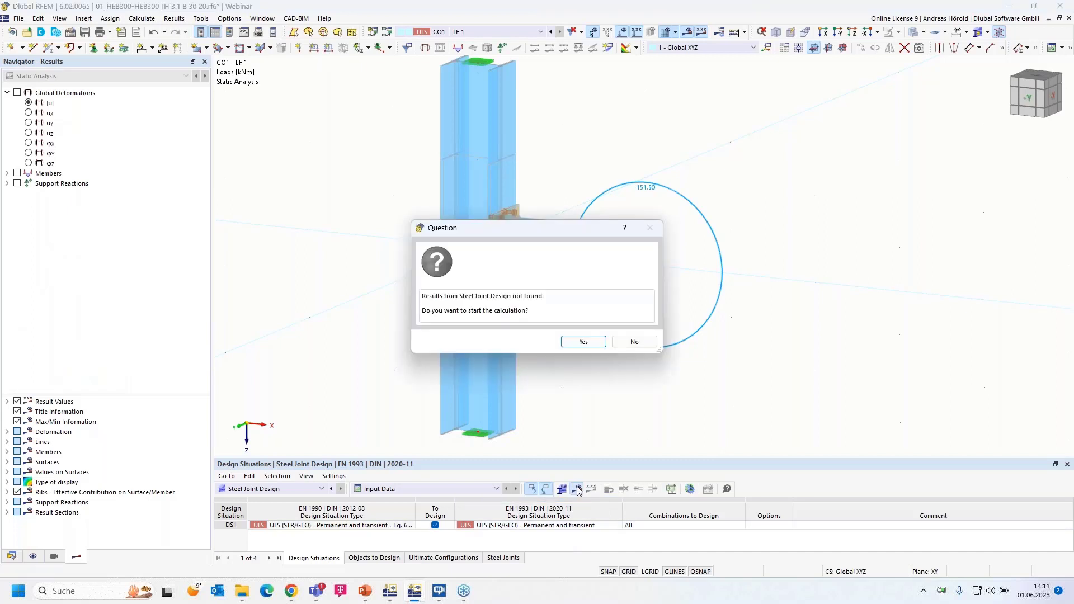
{"action": "left_click", "coordinate": [582, 342]}
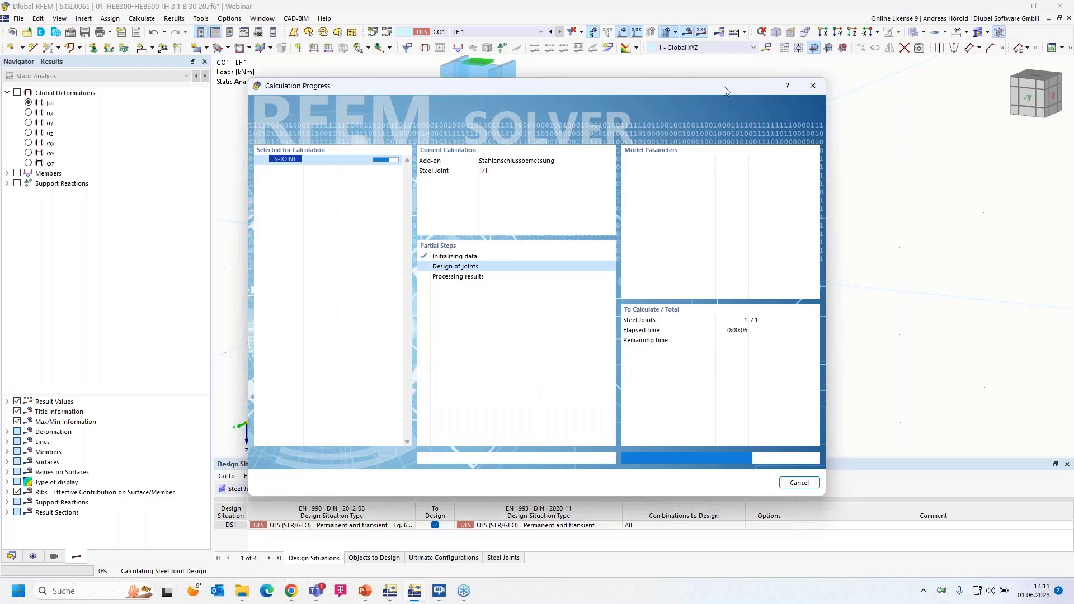
{"action": "left_click_drag", "start_coordinate": [724, 90], "coordinate": [478, 100]}
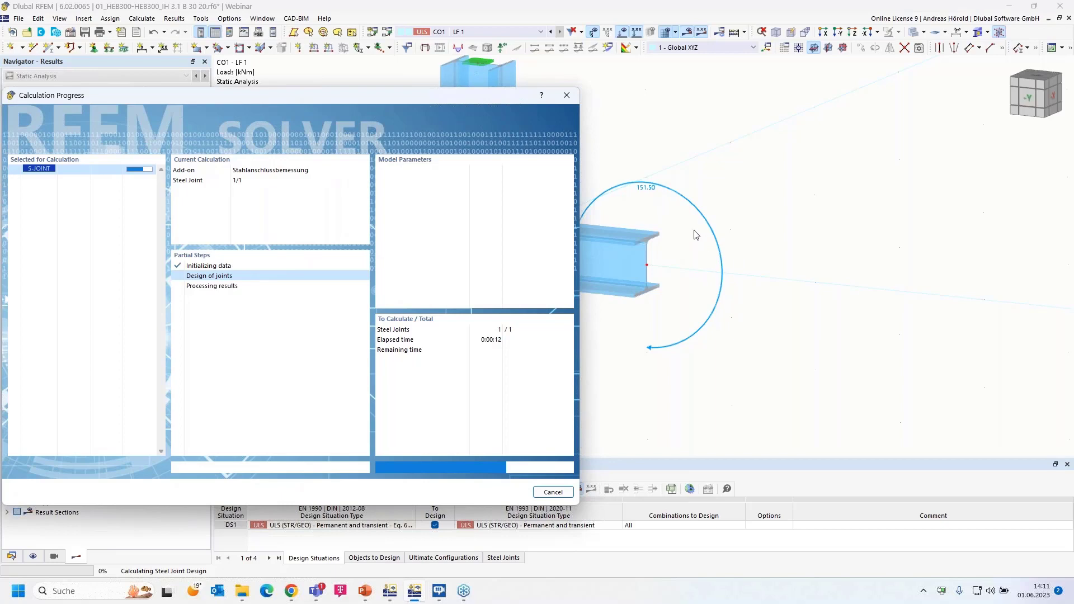
Switch to RFEM 5, display load case LC1 to examine the moment at the beam end, and return to RFEM 6
{"action": "left_click", "coordinate": [390, 594]}
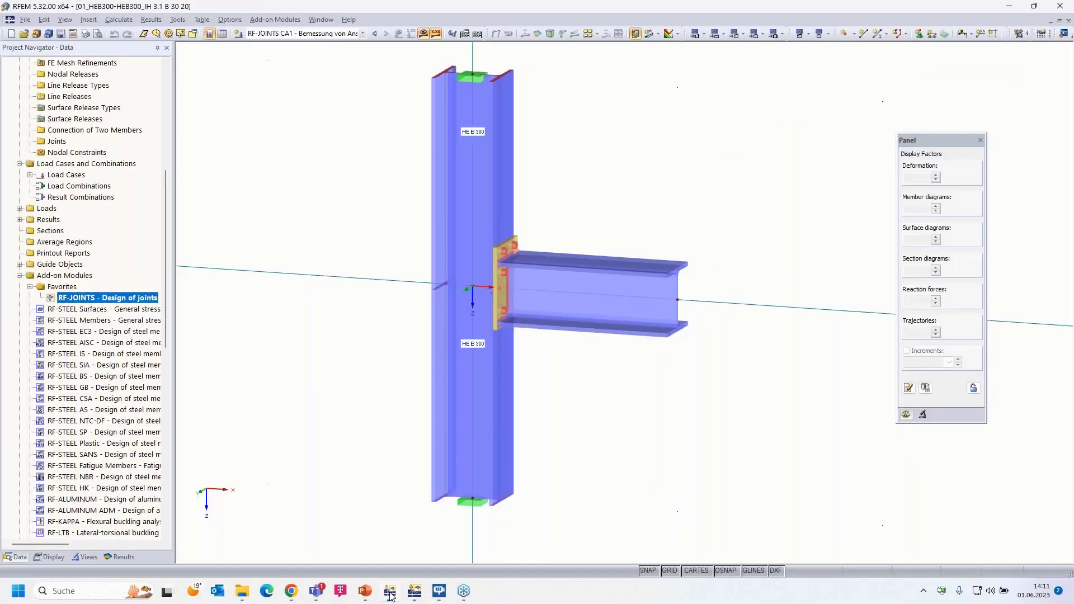
{"action": "left_click", "coordinate": [373, 33]}
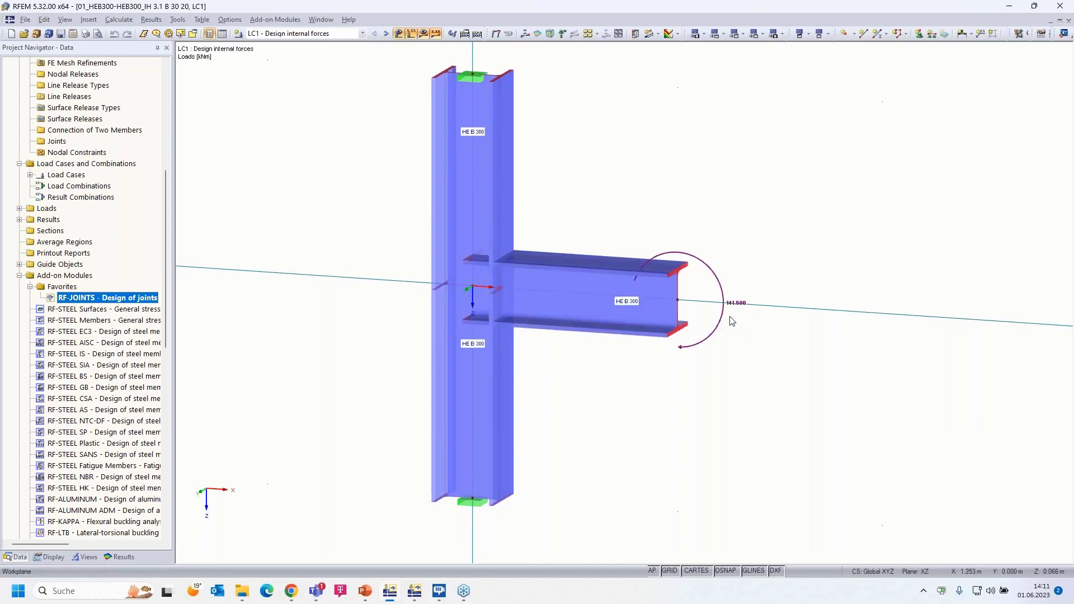
{"action": "mouse_move", "coordinate": [735, 311]}
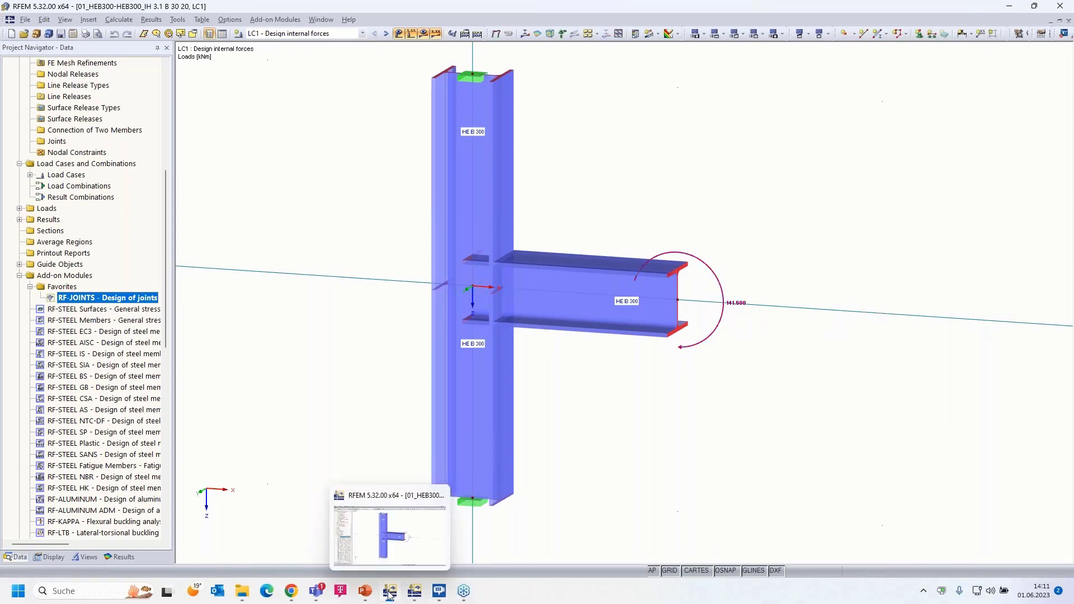
{"action": "left_click", "coordinate": [414, 593]}
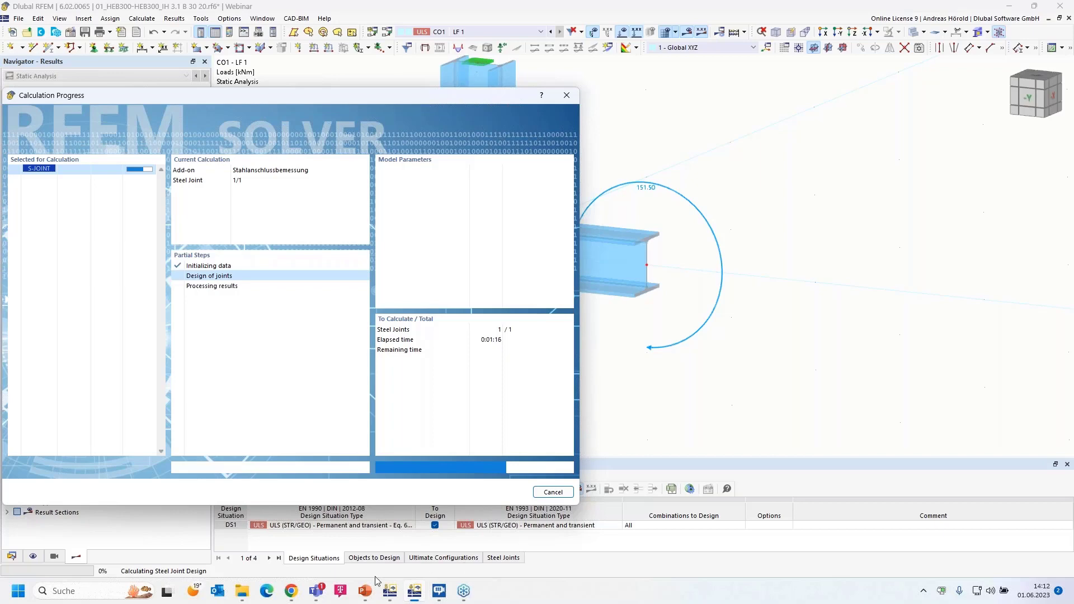
Switch to the PowerPoint slide show and advance to the slide on the Isotropic | Plastic (Surfaces/Solids) material model
{"action": "mouse_move", "coordinate": [378, 584]}
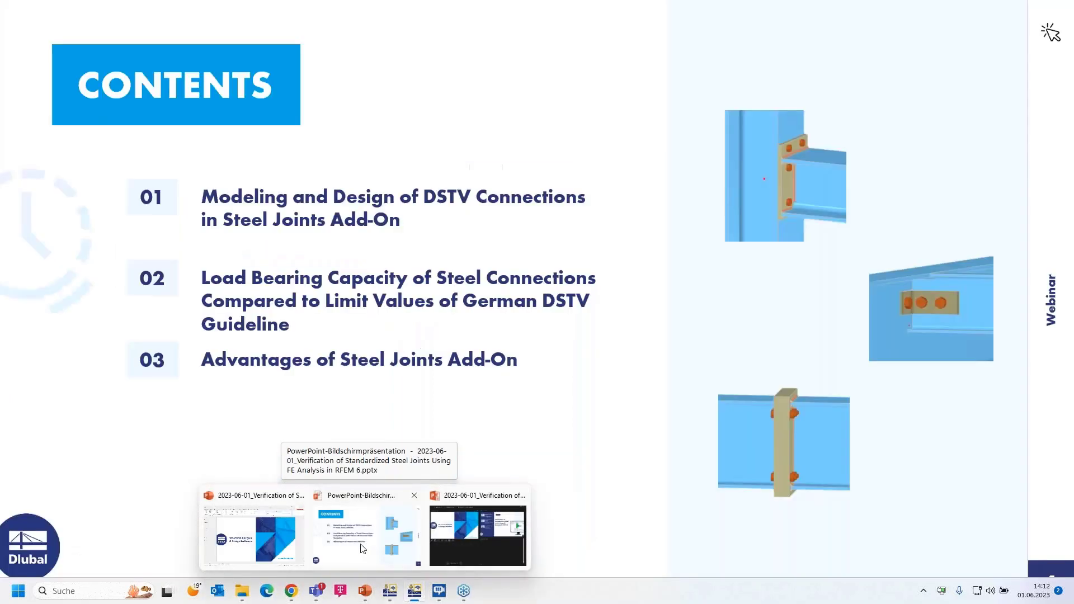
{"action": "left_click", "coordinate": [362, 548]}
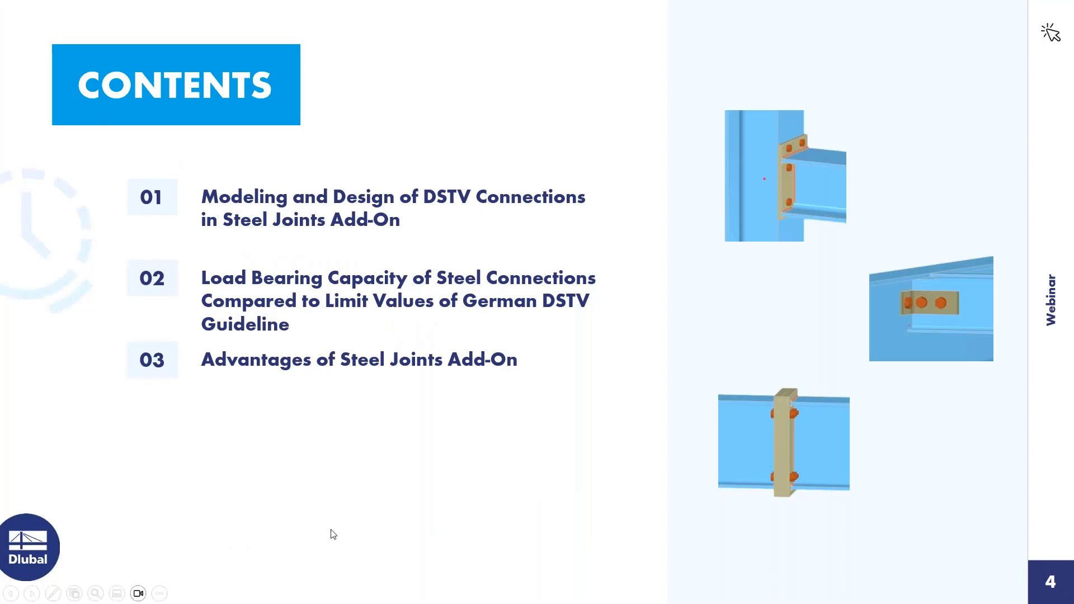
{"action": "left_click", "coordinate": [32, 593]}
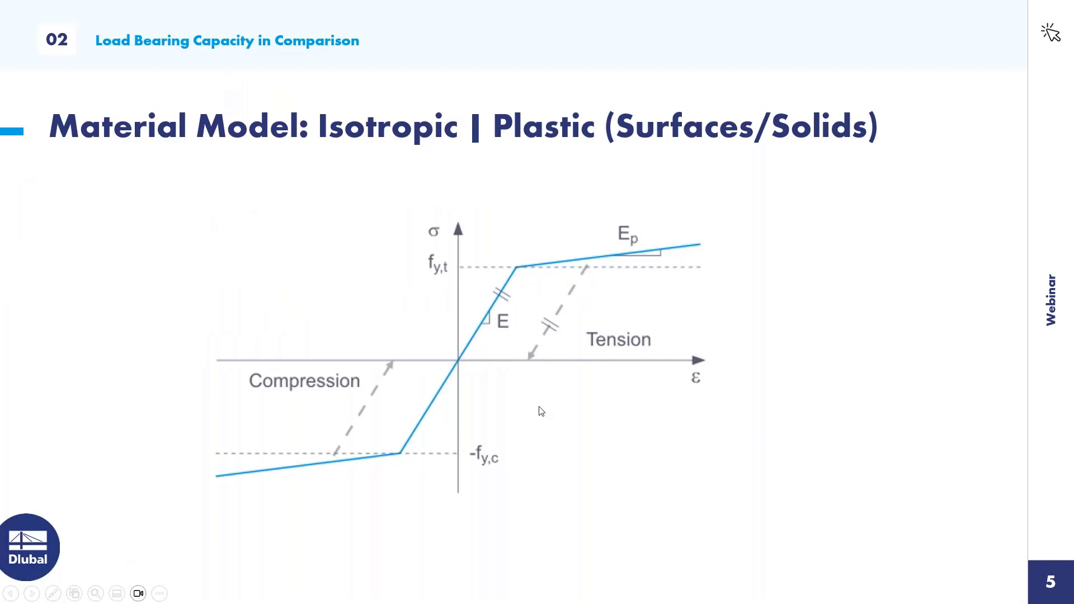
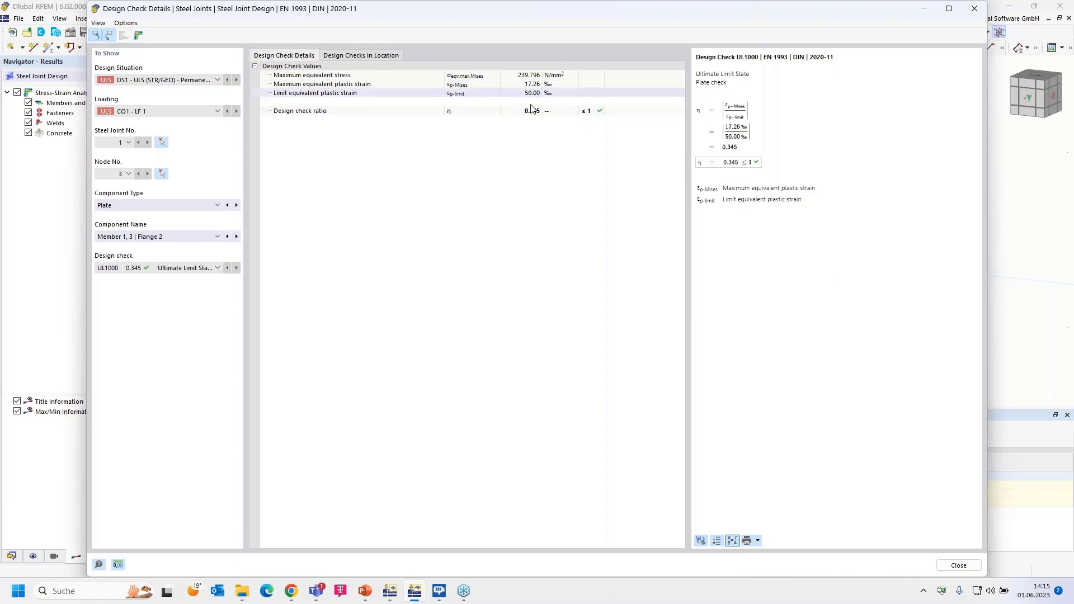
Close the plate's design check details and display those of the fillet weld check for End Plate 1 | Weld 3
{"action": "left_click", "coordinate": [975, 9]}
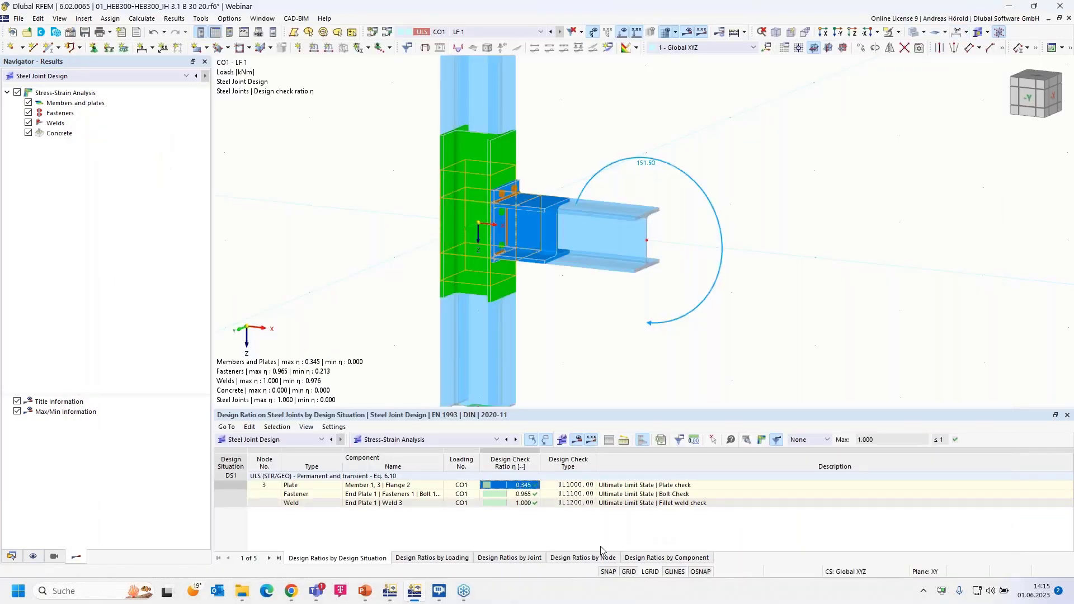
{"action": "left_click", "coordinate": [516, 503]}
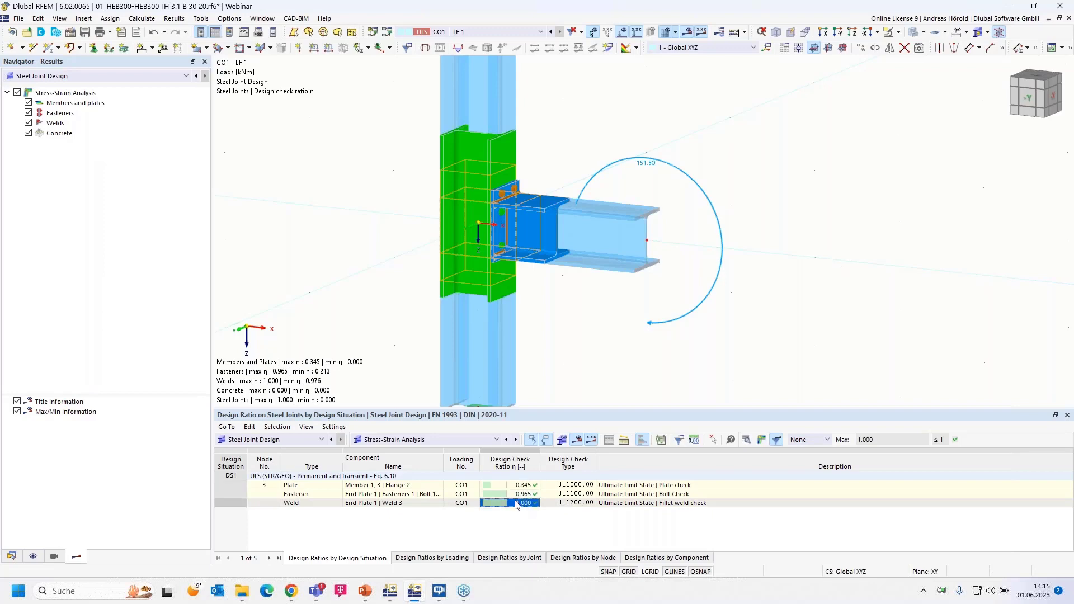
{"action": "double_click", "coordinate": [516, 503]}
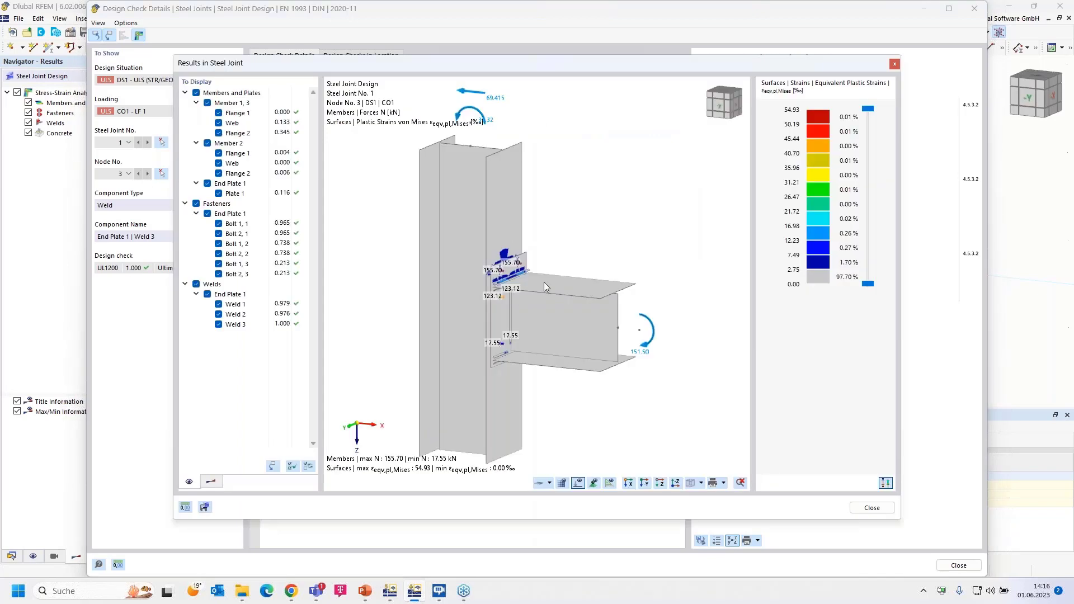
Examine the joint's plastic strains with fasteners and with members and plates temporarily hidden, restore both, and close the result and check details
{"action": "middle_click_drag", "start_coordinate": [565, 349], "coordinate": [579, 272]}
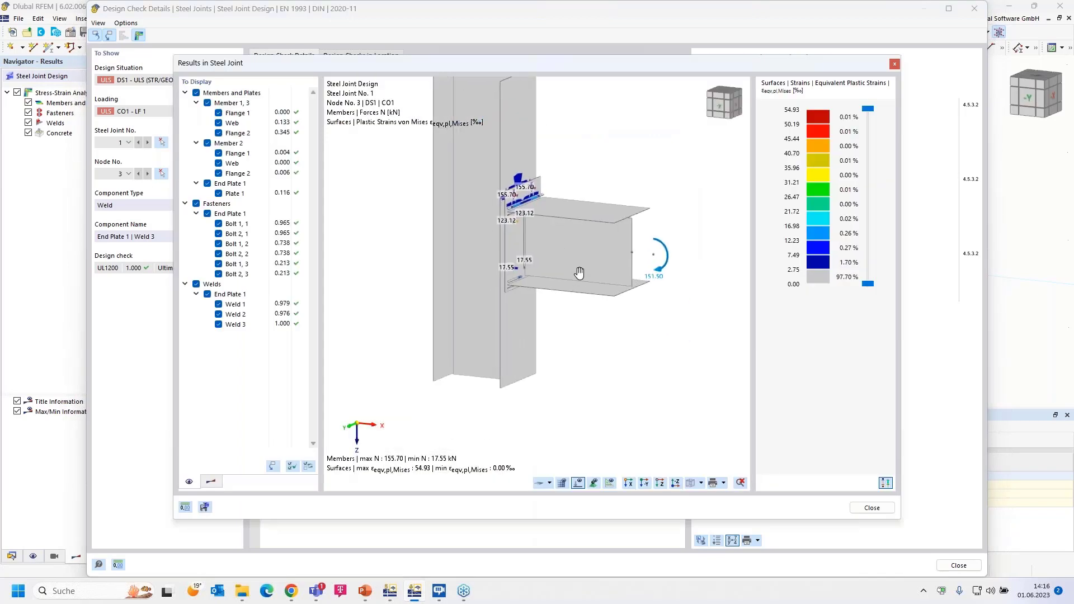
{"action": "left_click", "coordinate": [196, 204]}
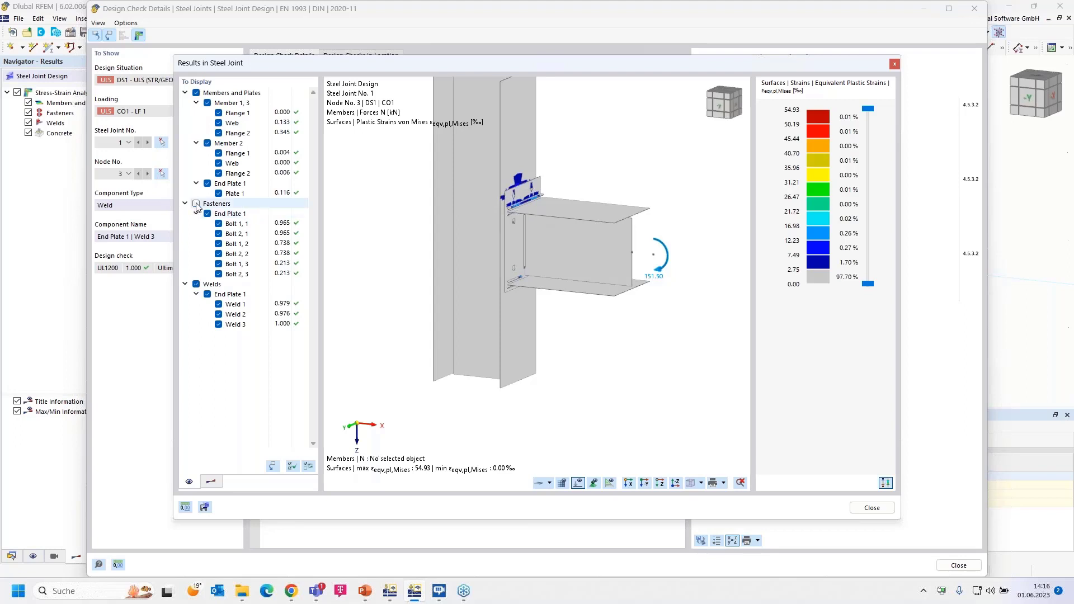
{"action": "left_click", "coordinate": [197, 93]}
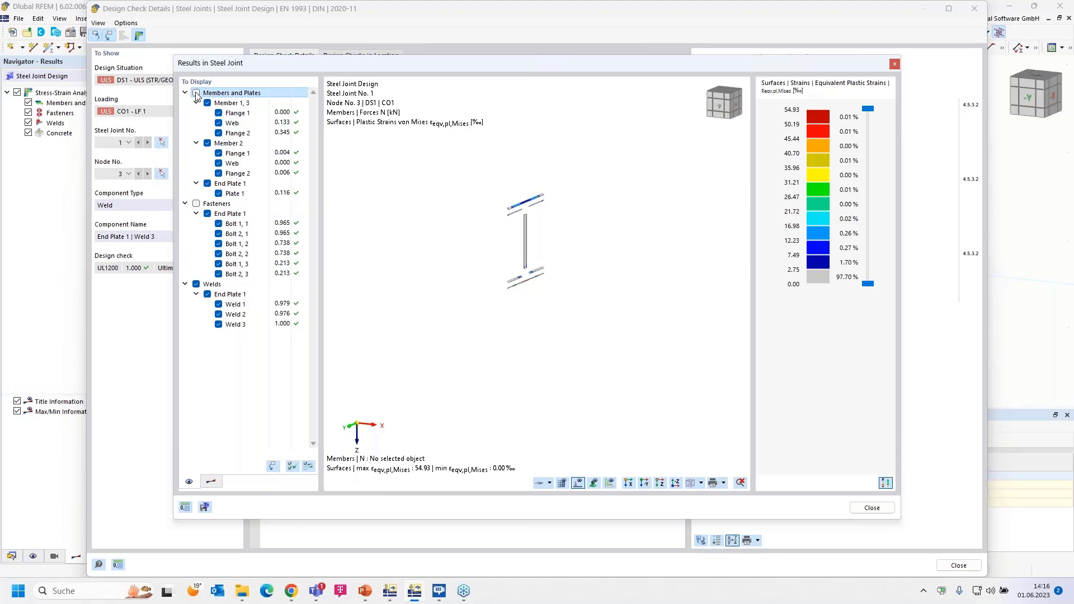
{"action": "left_click", "coordinate": [197, 93]}
{"action": "left_click", "coordinate": [196, 204]}
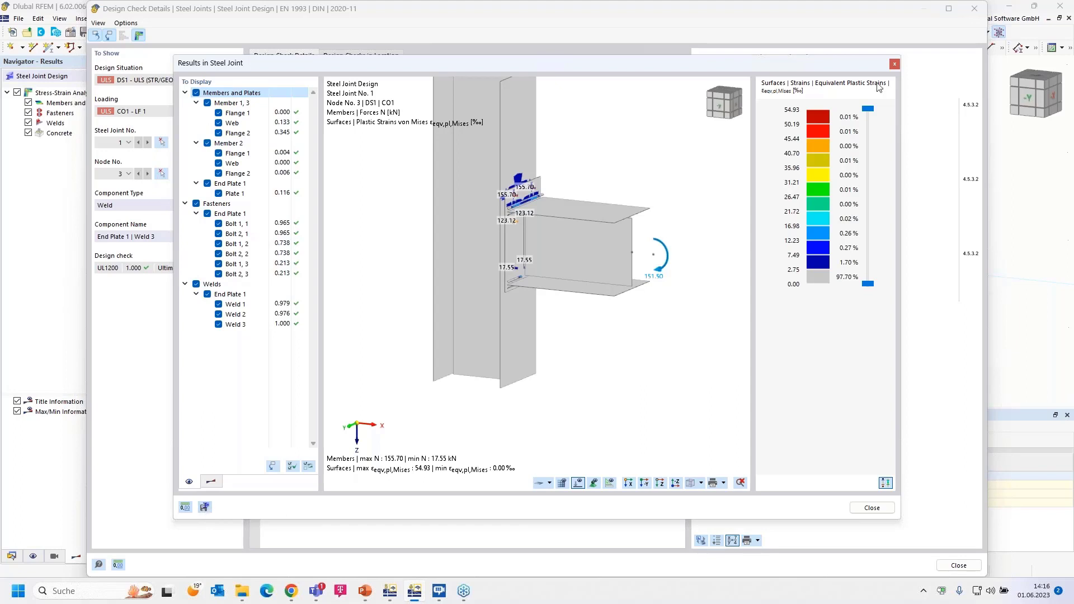
{"action": "left_click", "coordinate": [894, 64]}
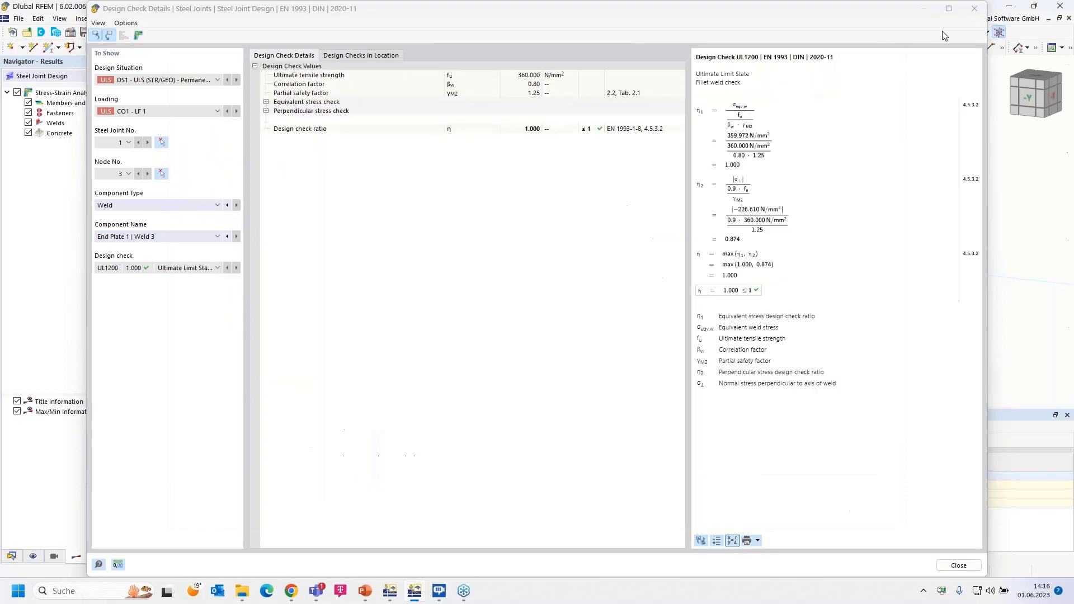
{"action": "left_click", "coordinate": [974, 10]}
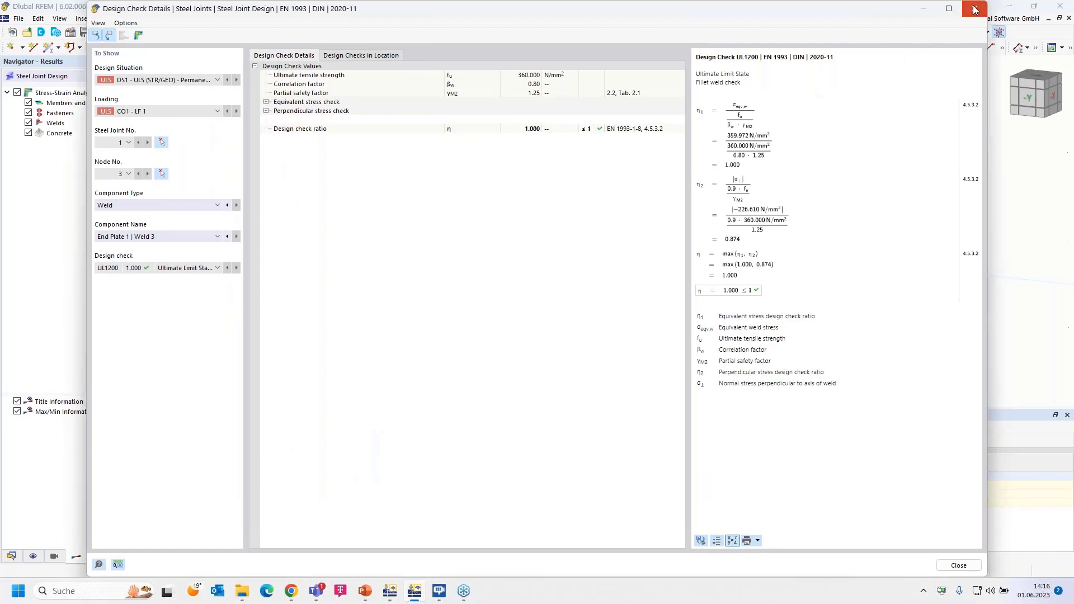
Activate the 01_HEB300-HEB300_IH 3.1 B 30 20-SteelJoints-000001 model, enlarge its graphics area and hide the displacement results
{"action": "left_click", "coordinate": [12, 557]}
{"action": "left_click", "coordinate": [7, 84]}
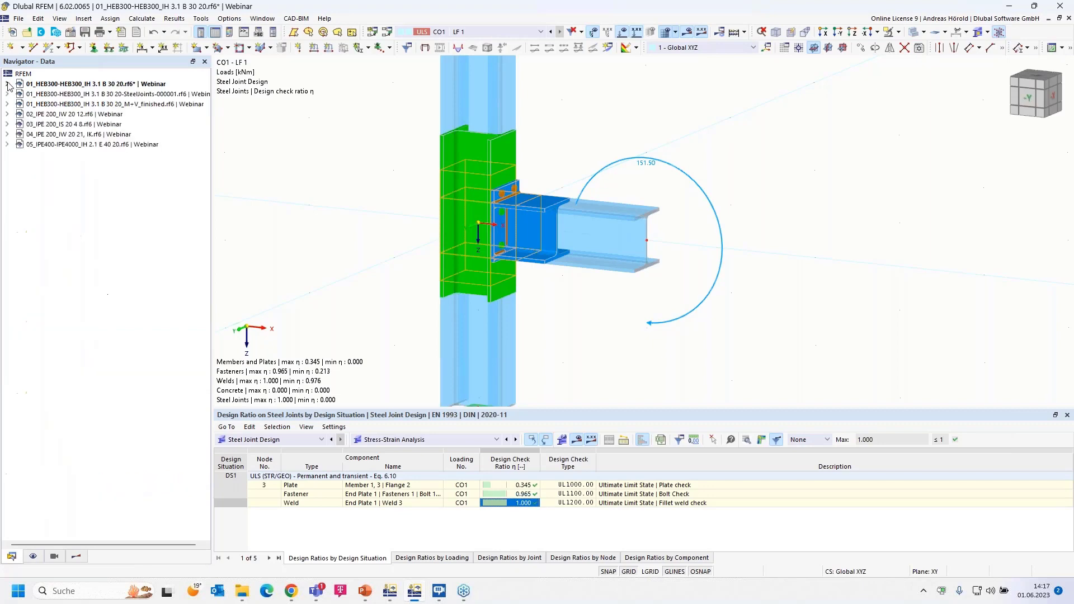
{"action": "left_click", "coordinate": [119, 95]}
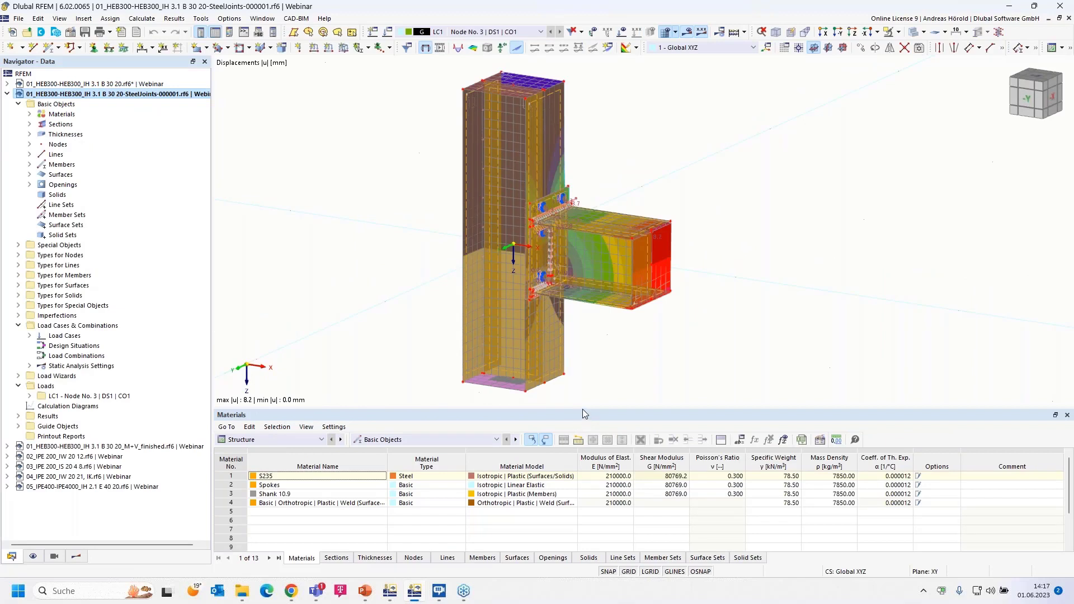
{"action": "left_click_drag", "start_coordinate": [582, 410], "coordinate": [637, 449]}
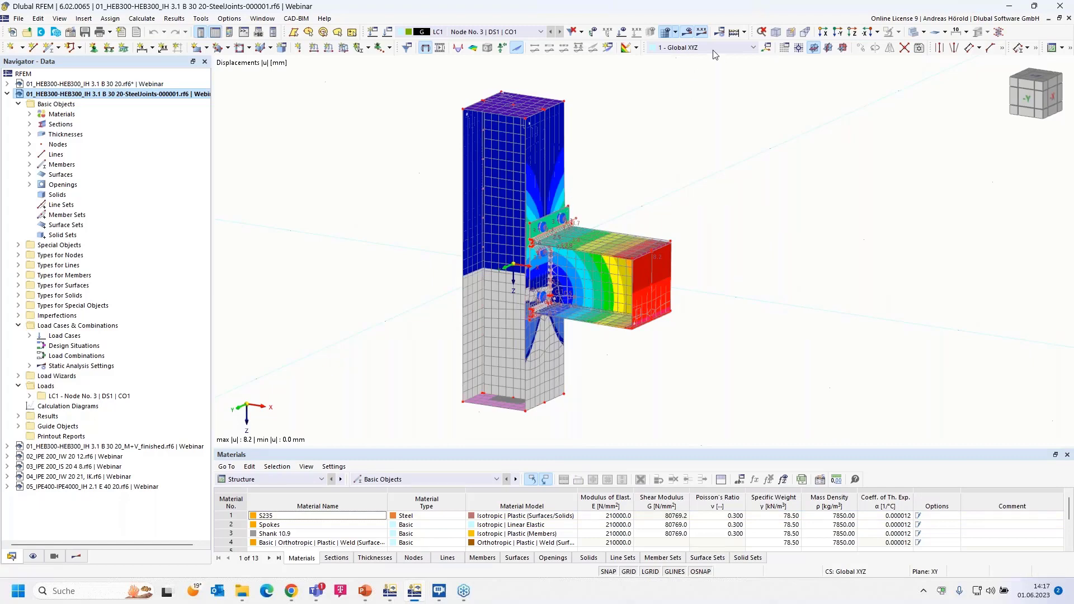
{"action": "left_click", "coordinate": [687, 33]}
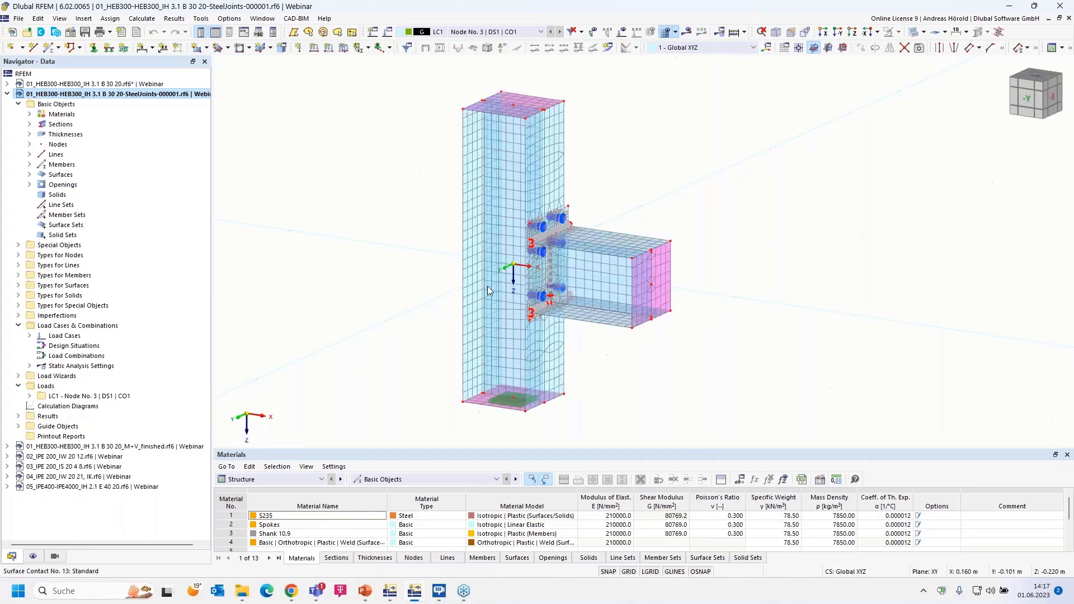
{"action": "scroll", "coordinate": [590, 316], "scroll_direction": "up", "scroll_amount": 4}
{"action": "scroll", "coordinate": [599, 298], "scroll_direction": "down", "scroll_amount": 1}
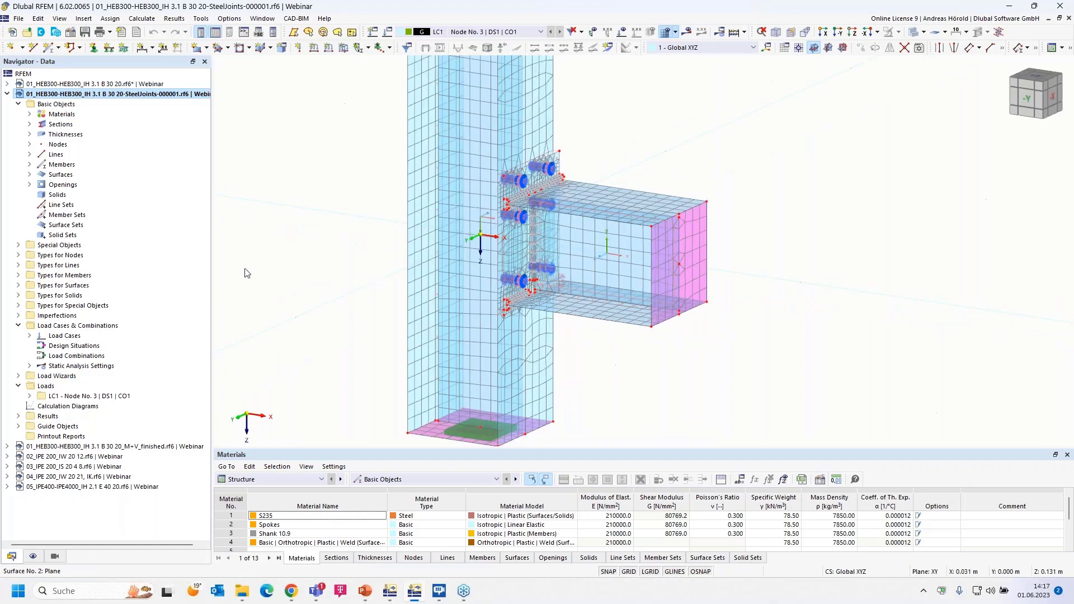
List the model's materials and highlight the surfaces assigned to S235 to inspect them around the bolts and end plate
{"action": "left_click", "coordinate": [30, 114]}
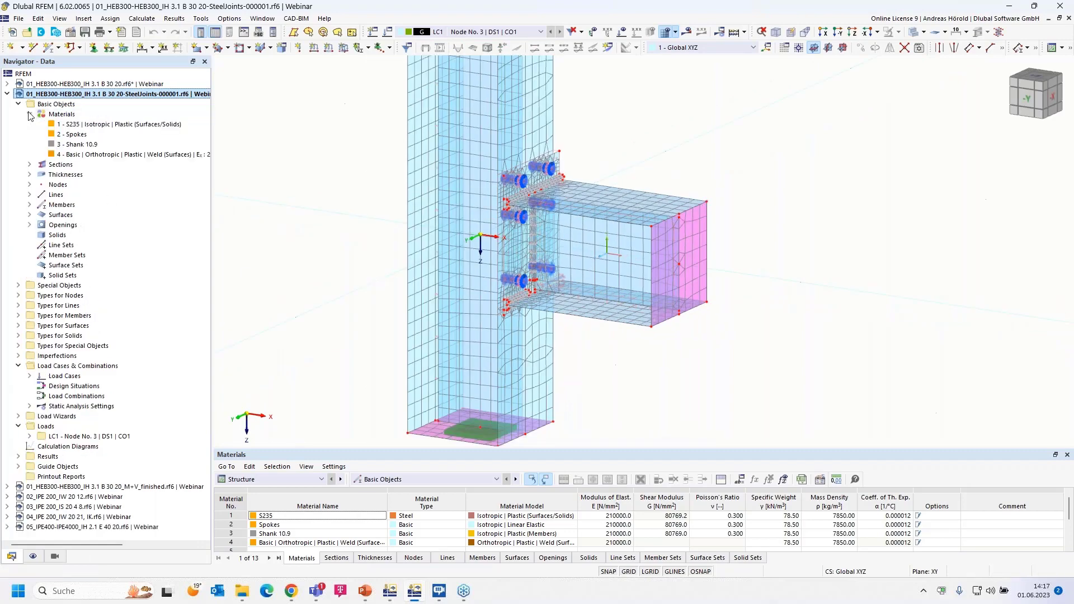
{"action": "left_click", "coordinate": [110, 125]}
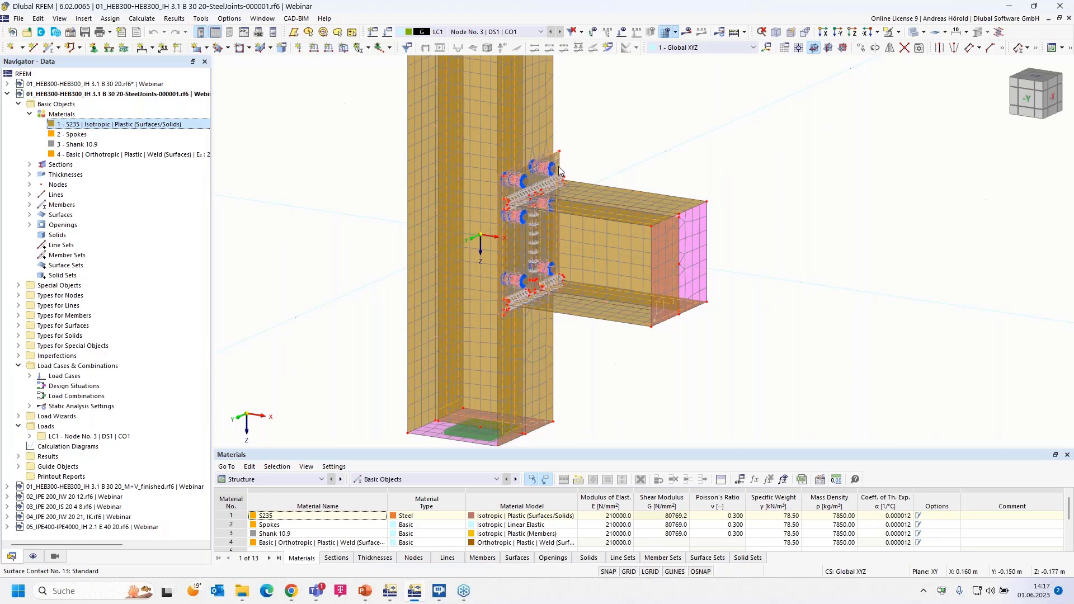
{"action": "scroll", "coordinate": [559, 193], "scroll_direction": "up", "scroll_amount": 3}
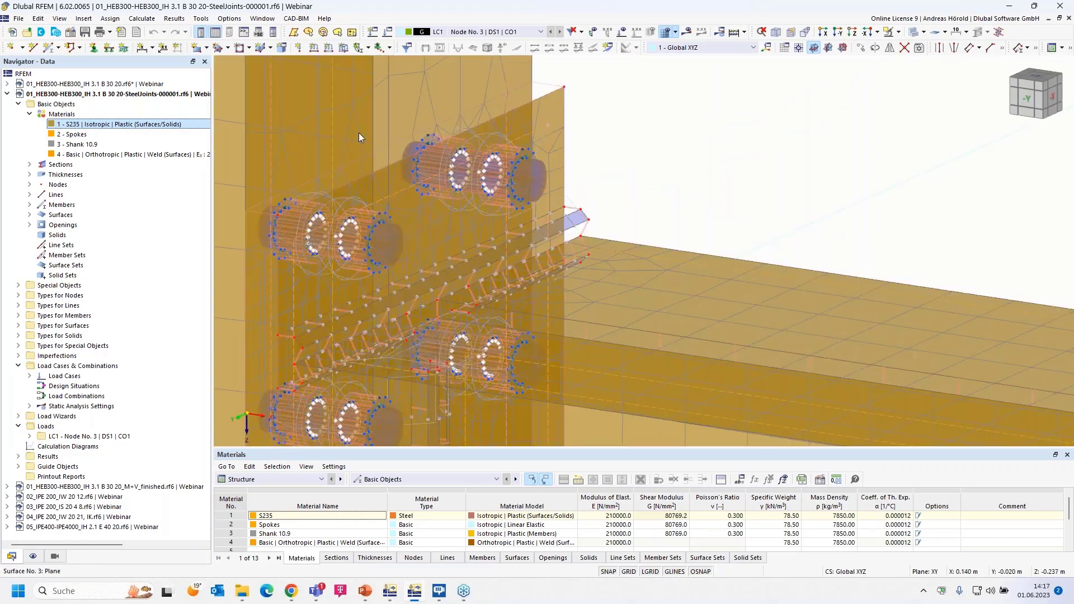
{"action": "scroll", "coordinate": [363, 139], "scroll_direction": "down", "scroll_amount": 5}
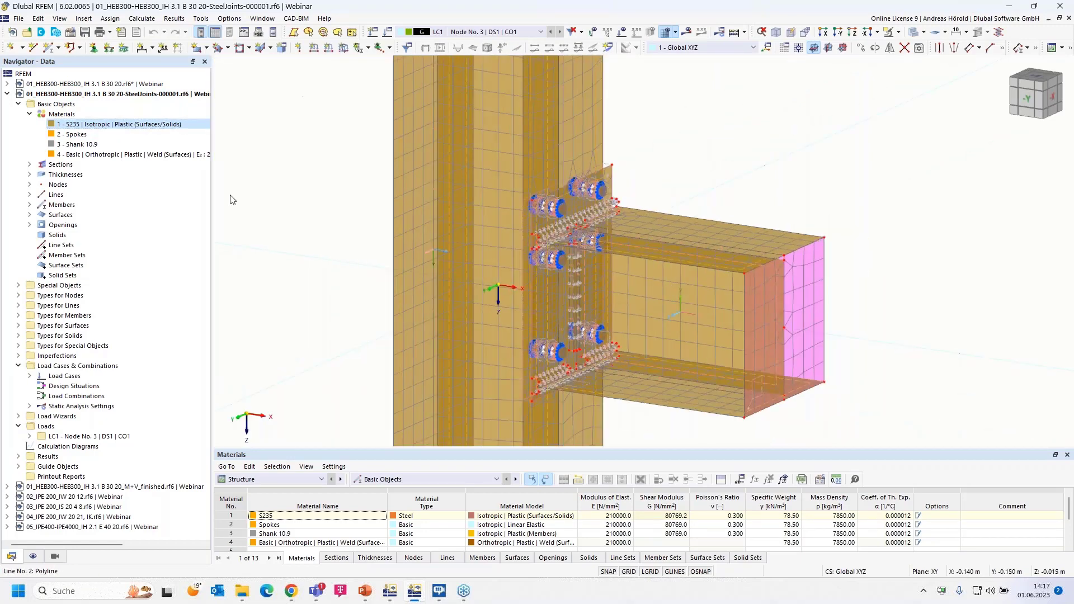
Review the S235 material's Isotropic | Plastic (Surfaces/Solids) parameters and bilinear diagram, and close its definition without changes
{"action": "left_click", "coordinate": [132, 125]}
{"action": "double_click", "coordinate": [132, 124]}
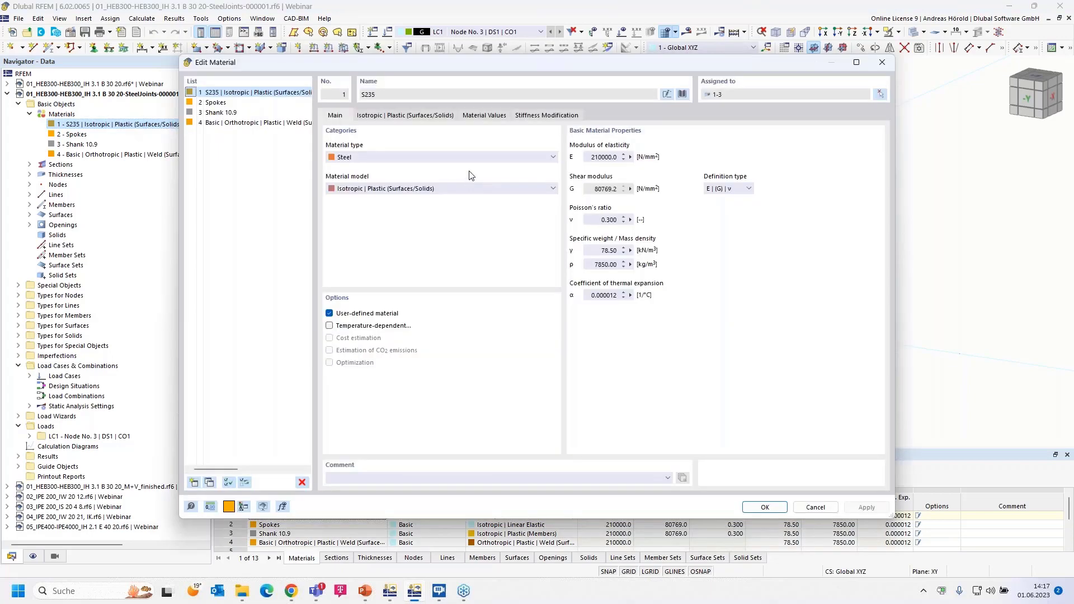
{"action": "left_click", "coordinate": [413, 117]}
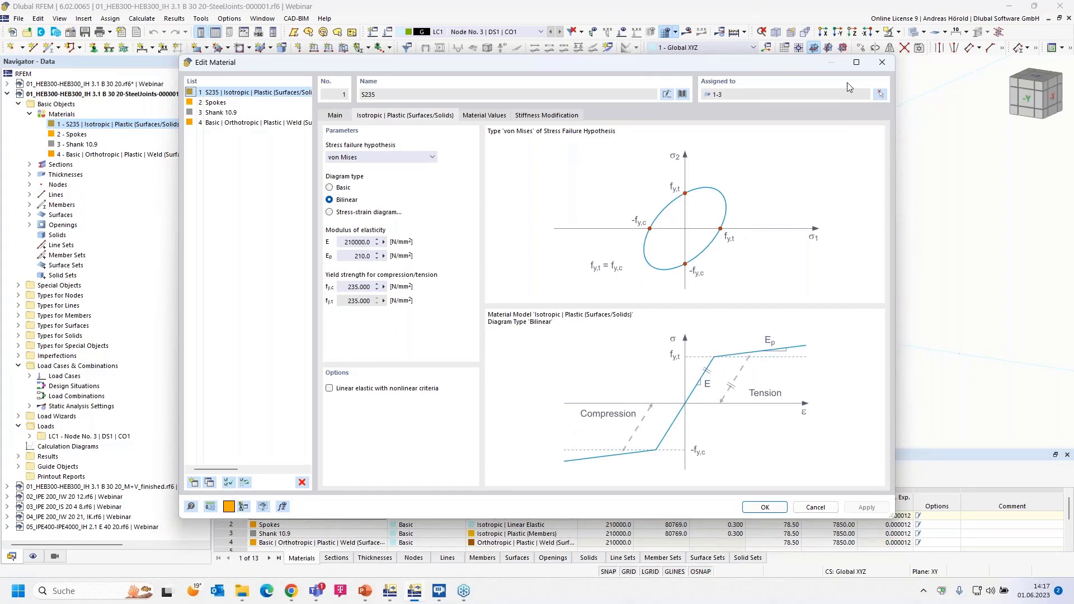
{"action": "left_click", "coordinate": [881, 66]}
Highlight in turn the objects using the Spokes, Shank 10.9 and Orthotropic | Plastic | Weld (Surfaces) materials
{"action": "key", "text": "Down"}
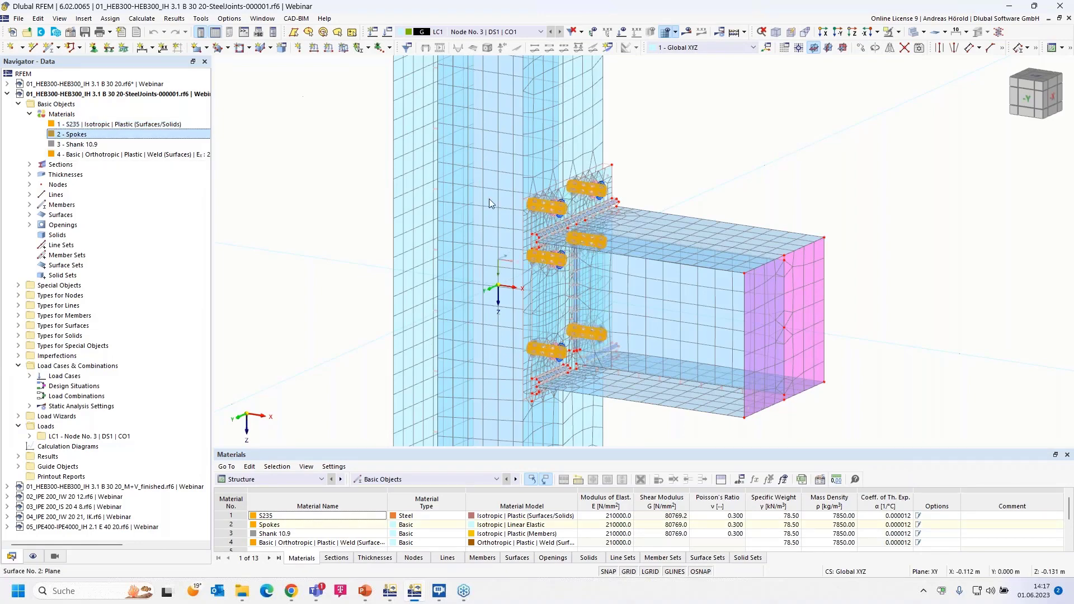
{"action": "left_click", "coordinate": [79, 144]}
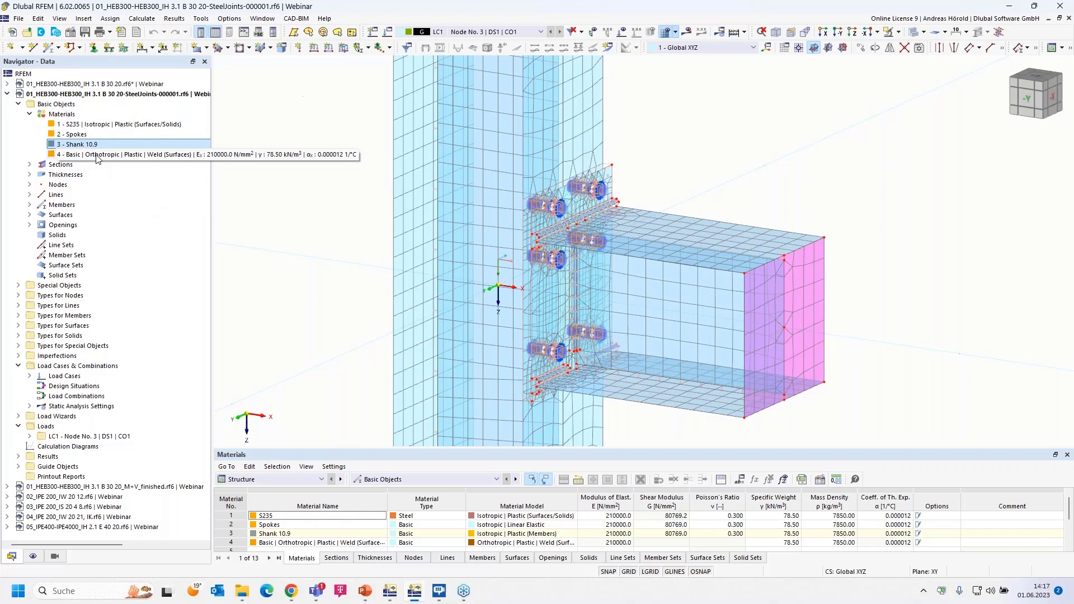
{"action": "left_click", "coordinate": [96, 156]}
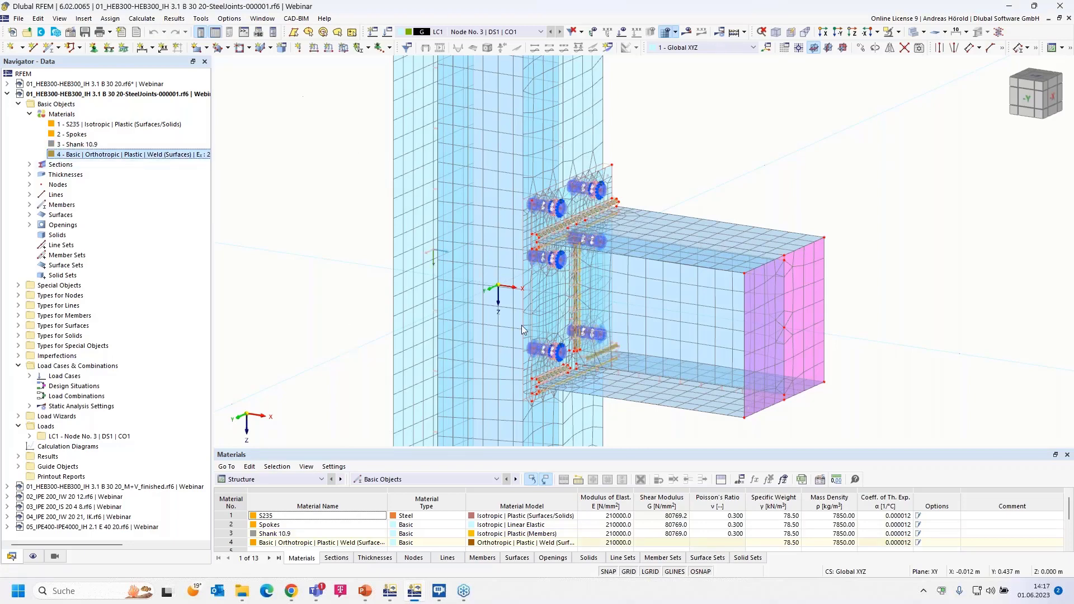
Examine the weld surfaces up close and how rigid links connect them to the end plate and beam flange
{"action": "scroll", "coordinate": [576, 229], "scroll_direction": "up", "scroll_amount": 6}
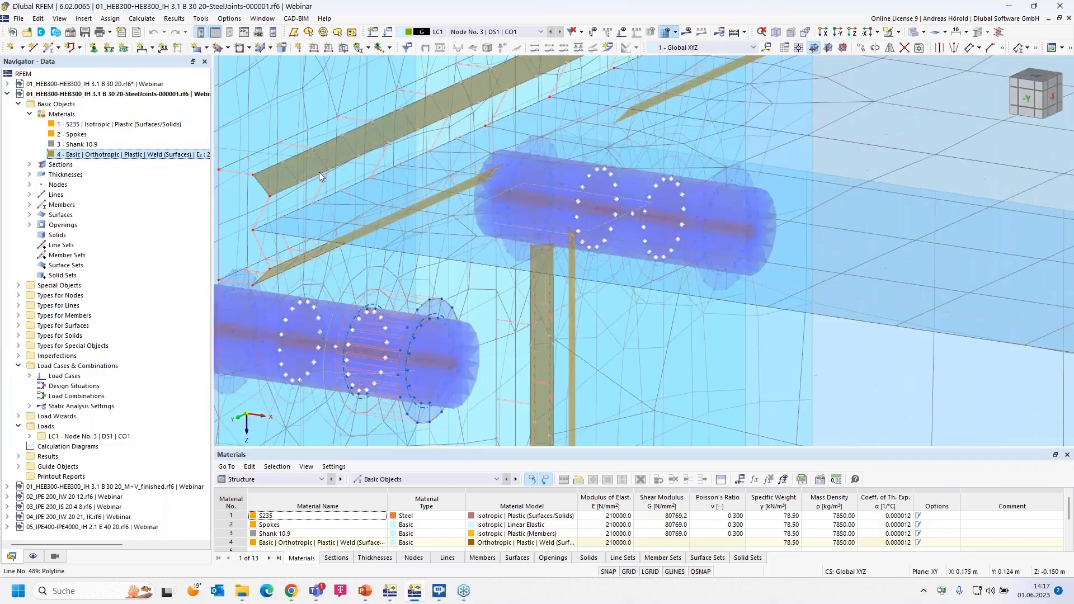
{"action": "middle_click_drag", "start_coordinate": [319, 172], "coordinate": [561, 220]}
{"action": "scroll", "coordinate": [535, 225], "scroll_direction": "up", "scroll_amount": 1}
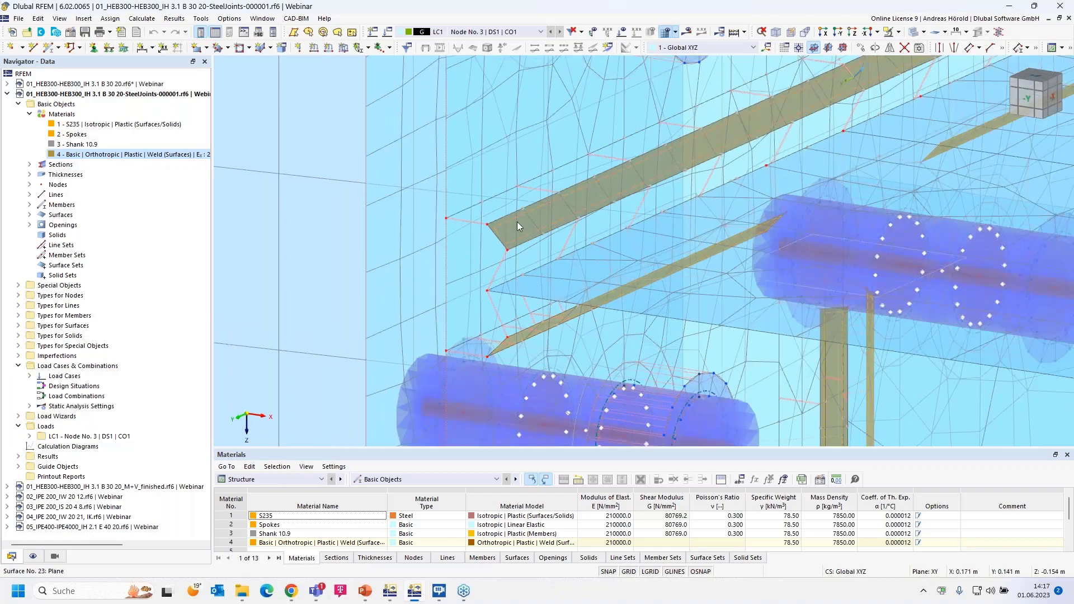
{"action": "mouse_move", "coordinate": [517, 221]}
{"action": "mouse_move", "coordinate": [466, 220]}
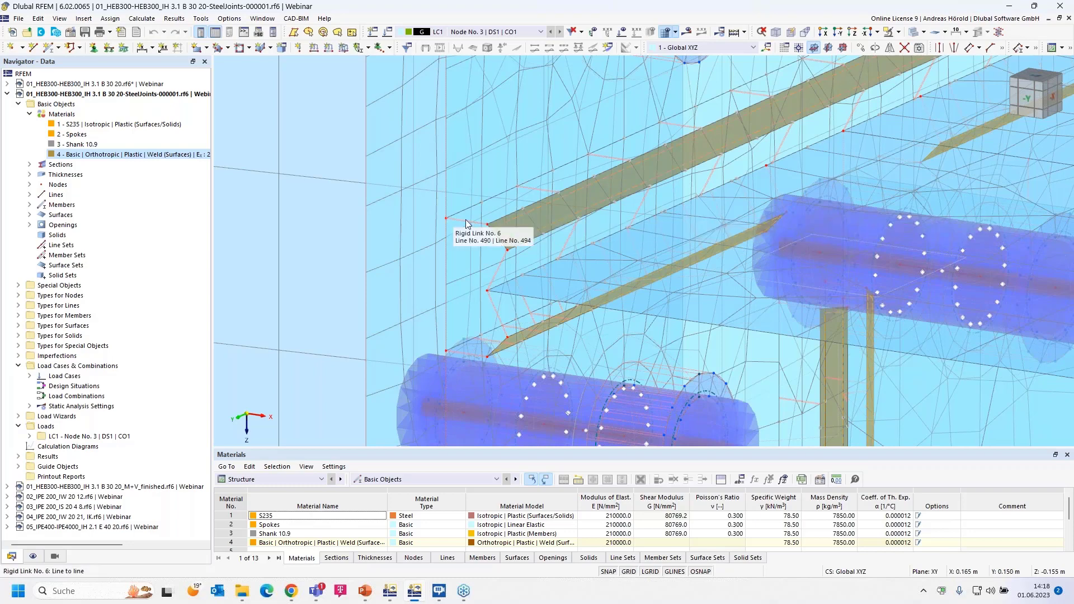
{"action": "mouse_move", "coordinate": [532, 195]}
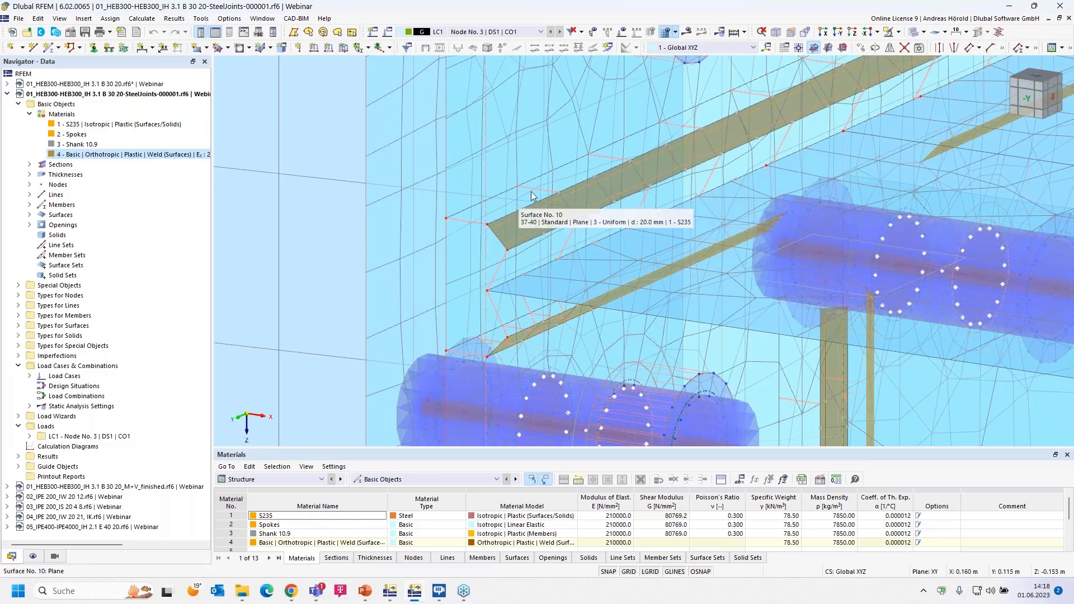
{"action": "scroll", "coordinate": [524, 241], "scroll_direction": "down", "scroll_amount": 8}
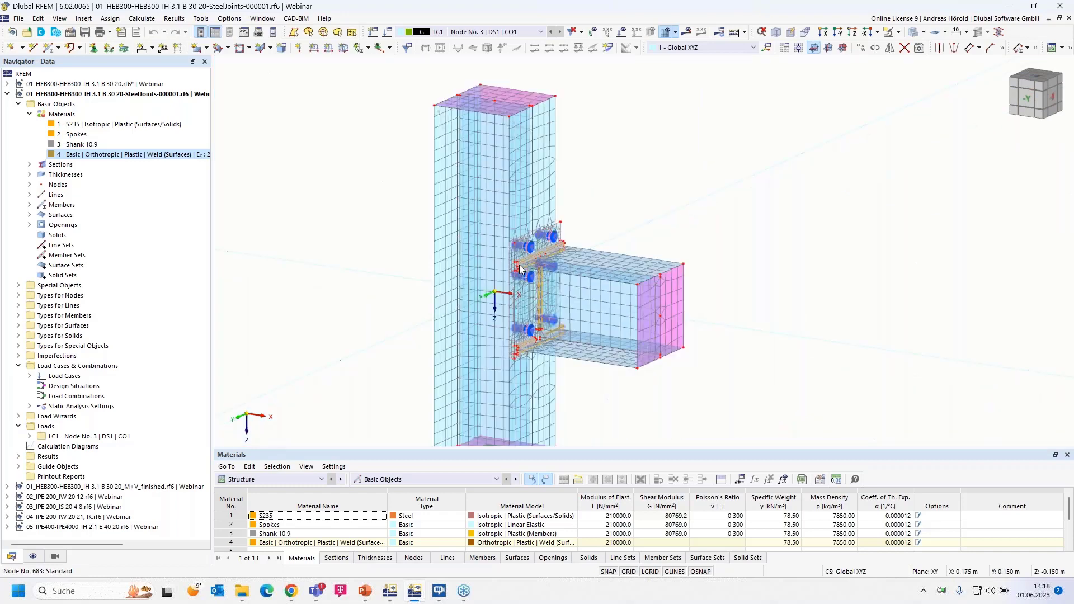
{"action": "scroll", "coordinate": [520, 269], "scroll_direction": "up", "scroll_amount": 3}
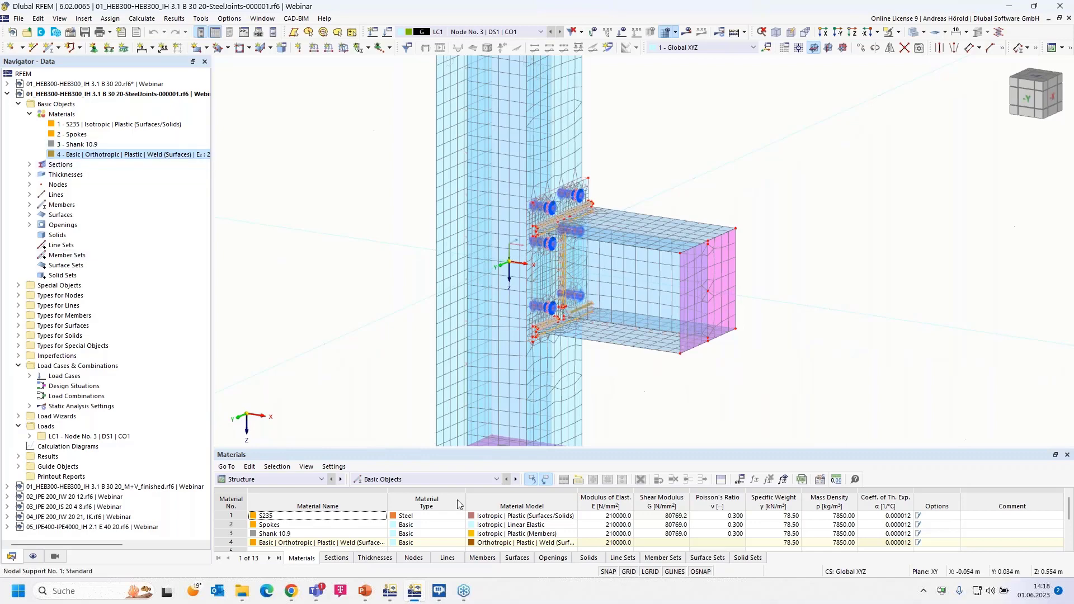
Switch to the PowerPoint slide show and advance to the Rigid End Plate Connection IH 3.1 B 30 20 comparison slide
{"action": "mouse_move", "coordinate": [365, 593]}
{"action": "left_click", "coordinate": [369, 534]}
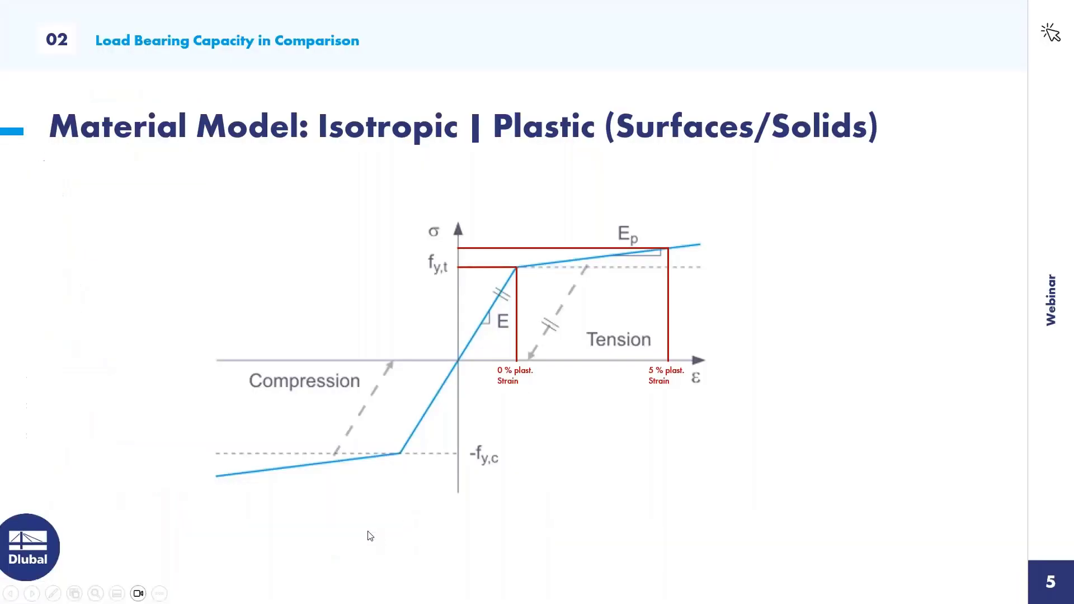
{"action": "left_click", "coordinate": [934, 462]}
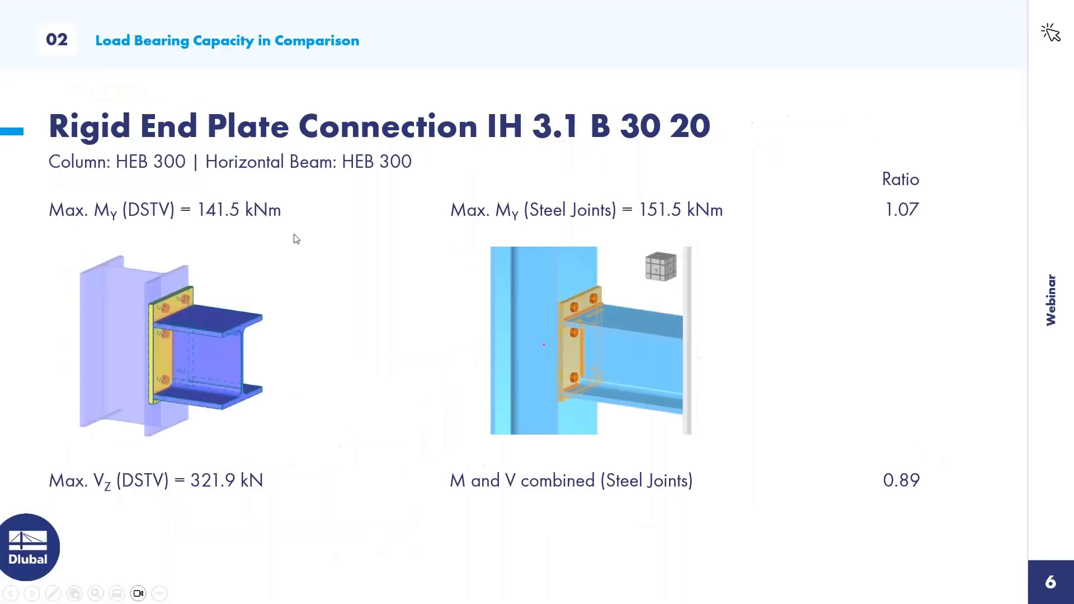
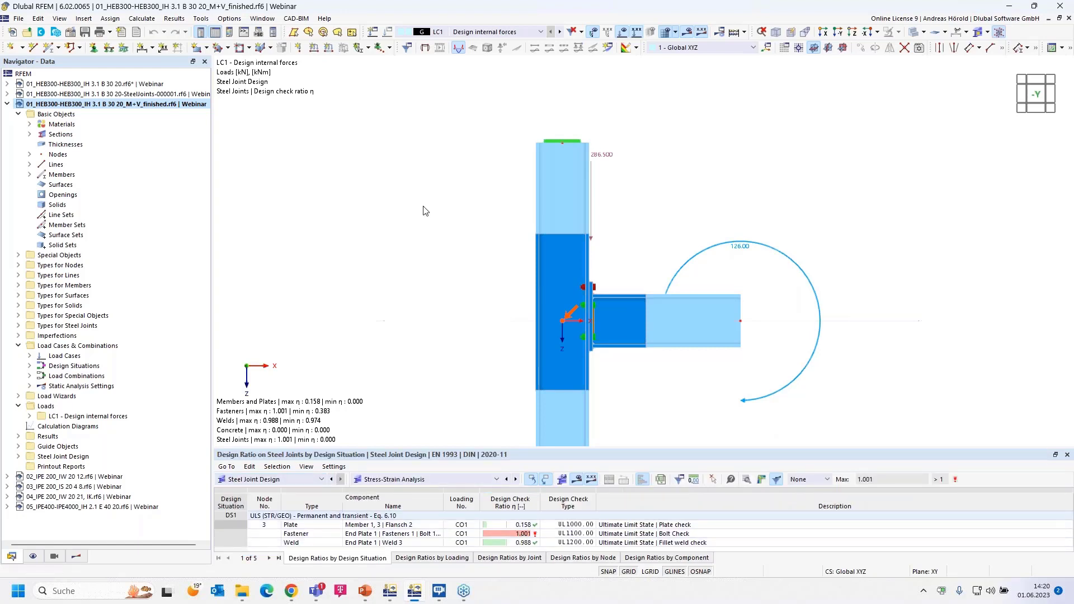
Switch to the 02_IPE 200_IW 20 12.rf6 model and calculate the results of load case LC1
{"action": "middle_click_drag", "start_coordinate": [460, 279], "coordinate": [438, 230]}
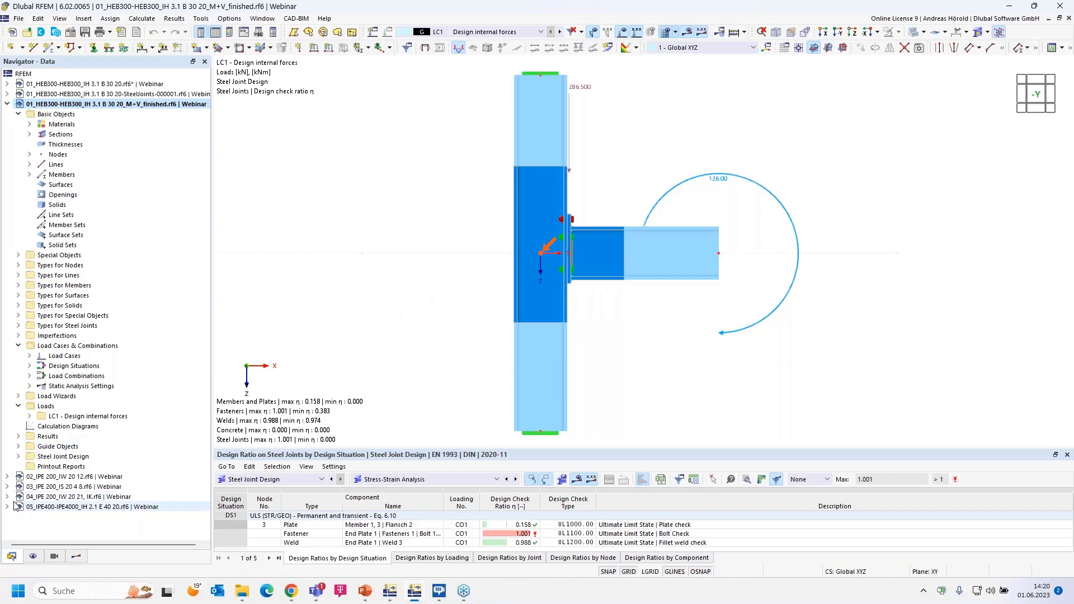
{"action": "left_click", "coordinate": [93, 478]}
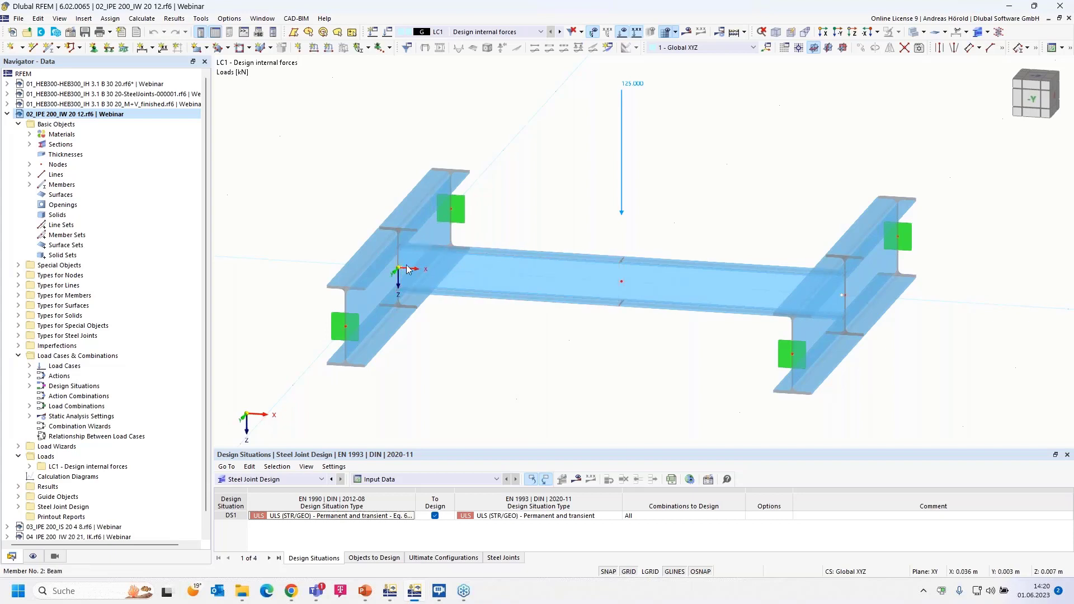
{"action": "left_click", "coordinate": [55, 557]}
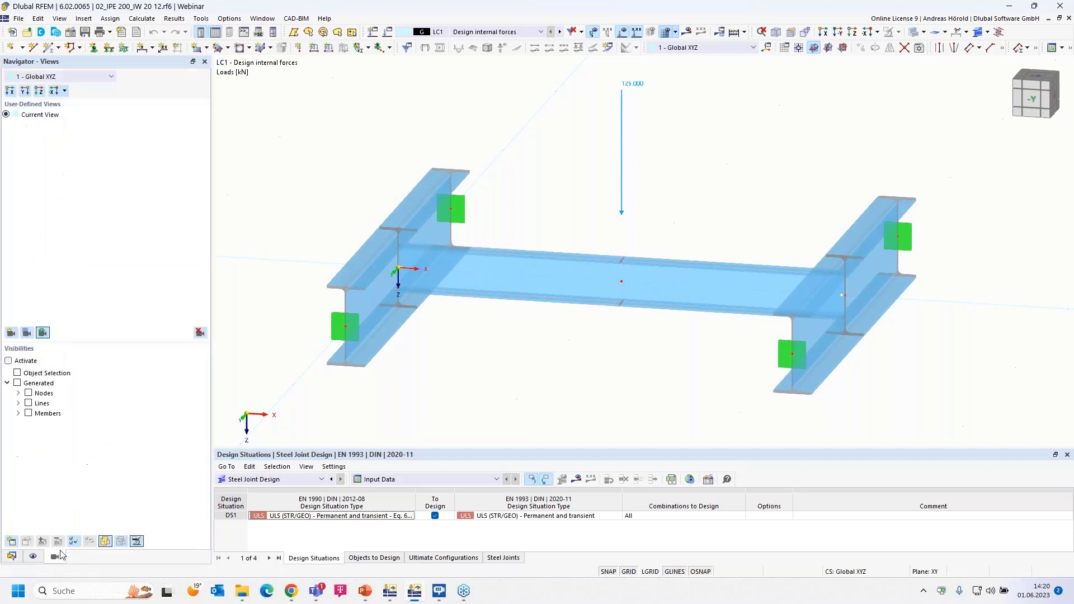
{"action": "left_click", "coordinate": [692, 35]}
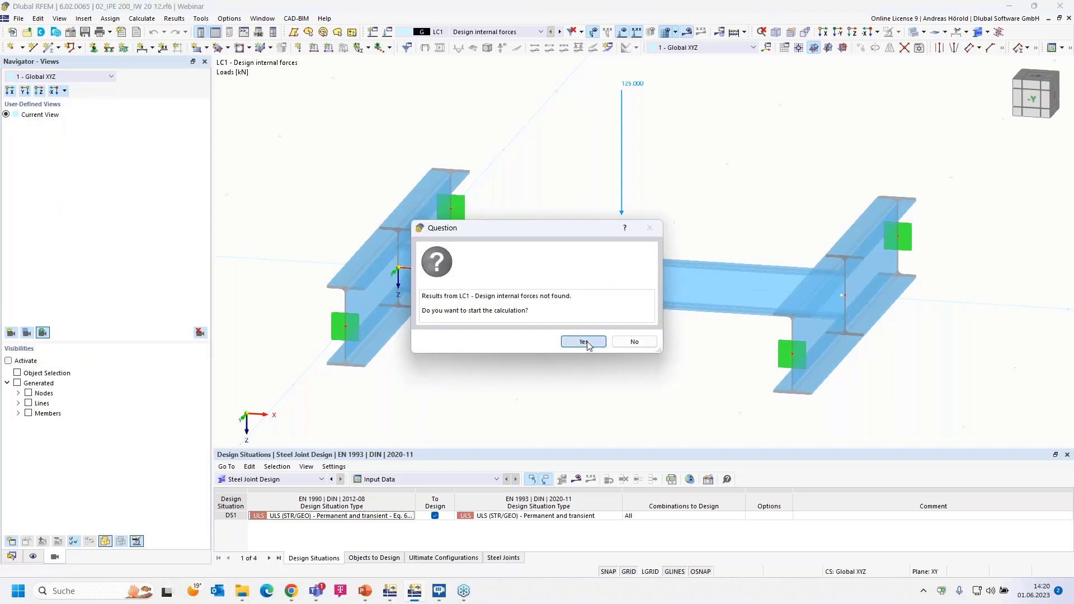
{"action": "left_click", "coordinate": [584, 342]}
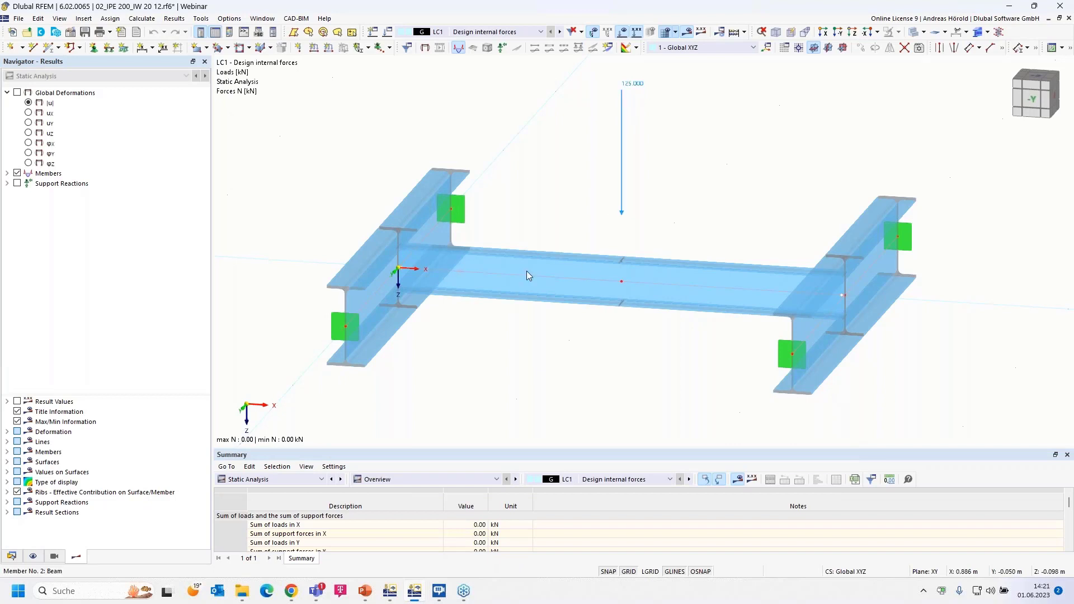
Display the members' Vz shear forces with result values and examine the diagram along the IPE 200 beam
{"action": "left_click", "coordinate": [7, 173]}
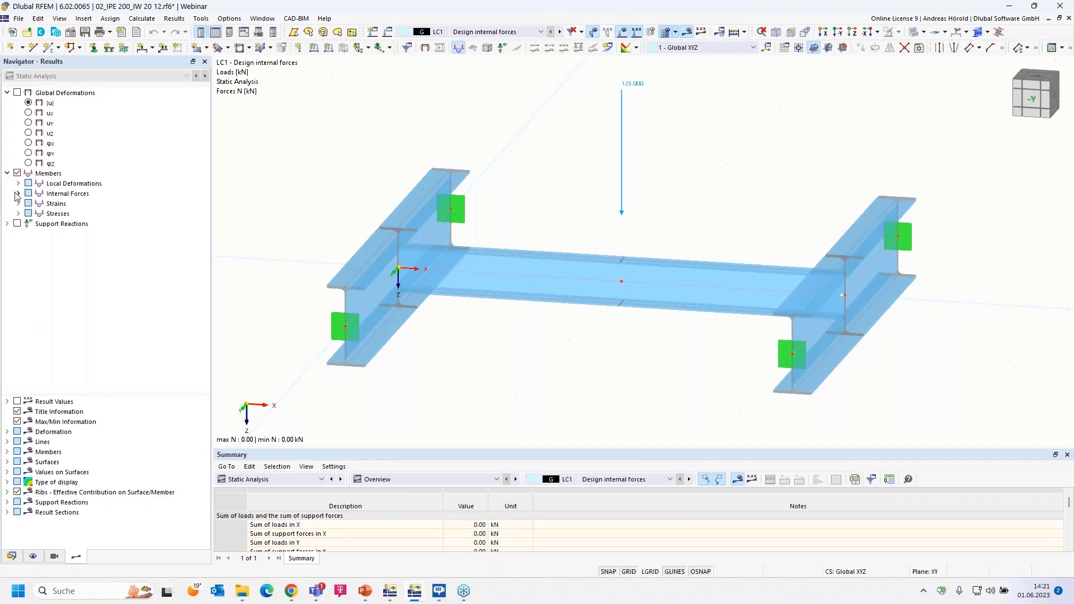
{"action": "left_click", "coordinate": [18, 194]}
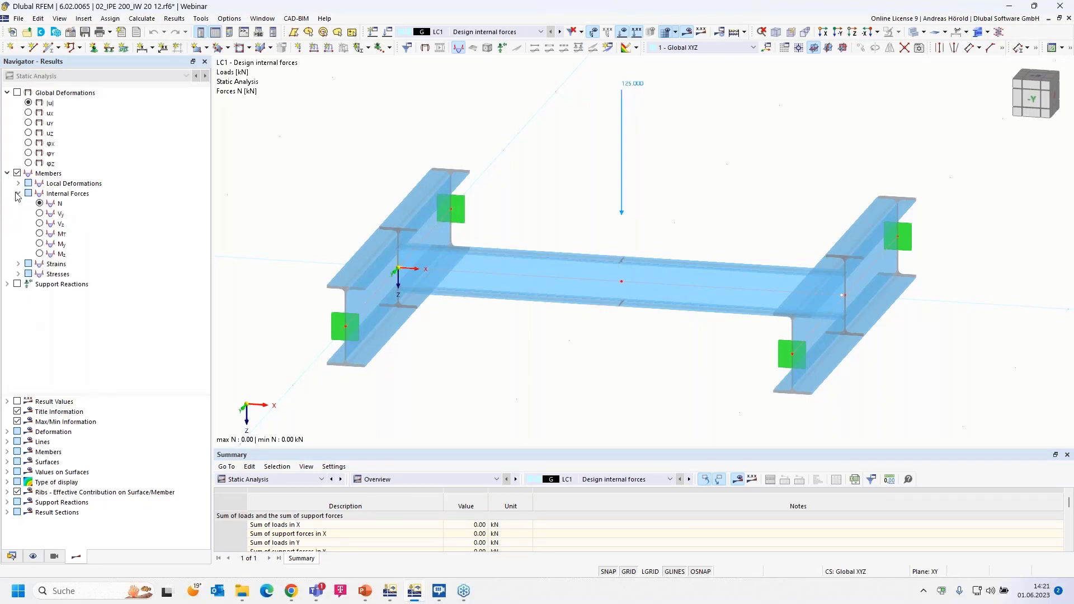
{"action": "left_click", "coordinate": [39, 224]}
{"action": "scroll", "coordinate": [397, 289], "scroll_direction": "up", "scroll_amount": 6}
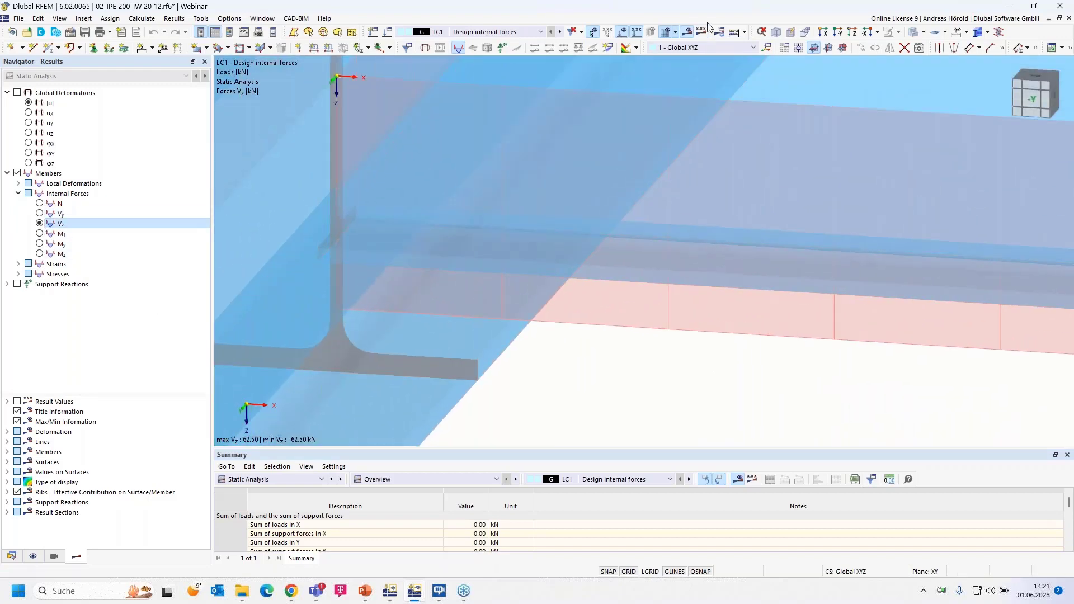
{"action": "scroll", "coordinate": [685, 267], "scroll_direction": "down", "scroll_amount": 3}
{"action": "scroll", "coordinate": [686, 268], "scroll_direction": "down", "scroll_amount": 2}
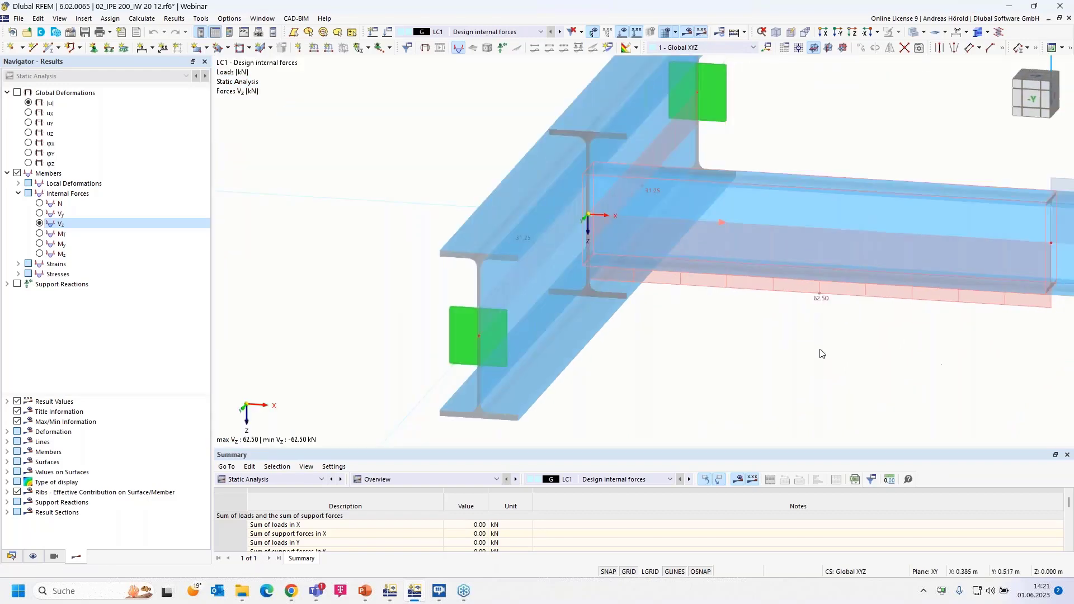
{"action": "scroll", "coordinate": [823, 308], "scroll_direction": "down", "scroll_amount": 1}
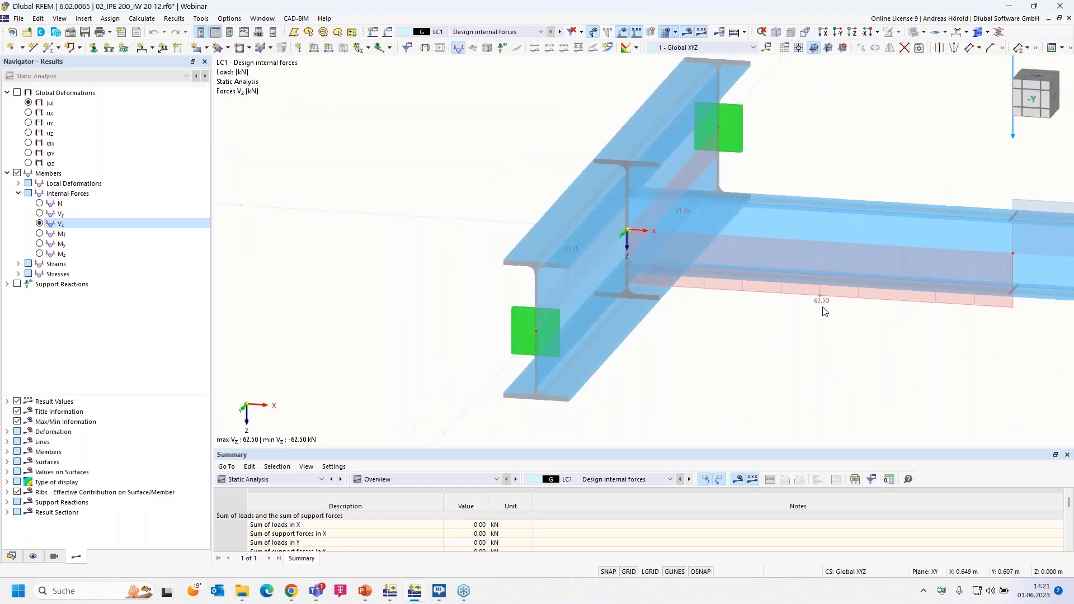
{"action": "scroll", "coordinate": [839, 314], "scroll_direction": "down", "scroll_amount": 2}
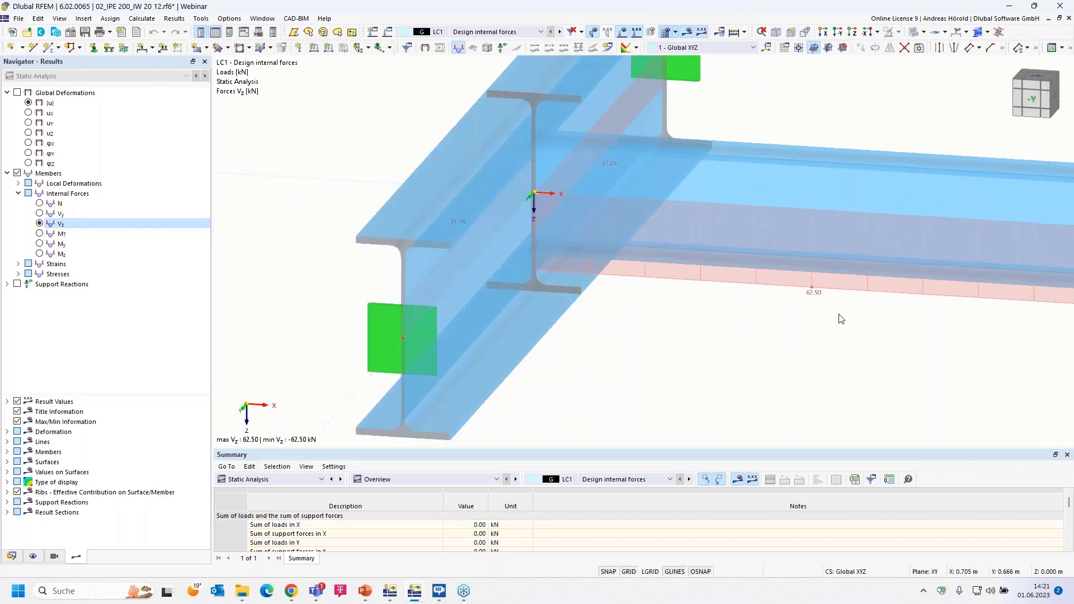
{"action": "middle_click_drag", "start_coordinate": [871, 341], "coordinate": [583, 356]}
{"action": "scroll", "coordinate": [547, 383], "scroll_direction": "down", "scroll_amount": 3}
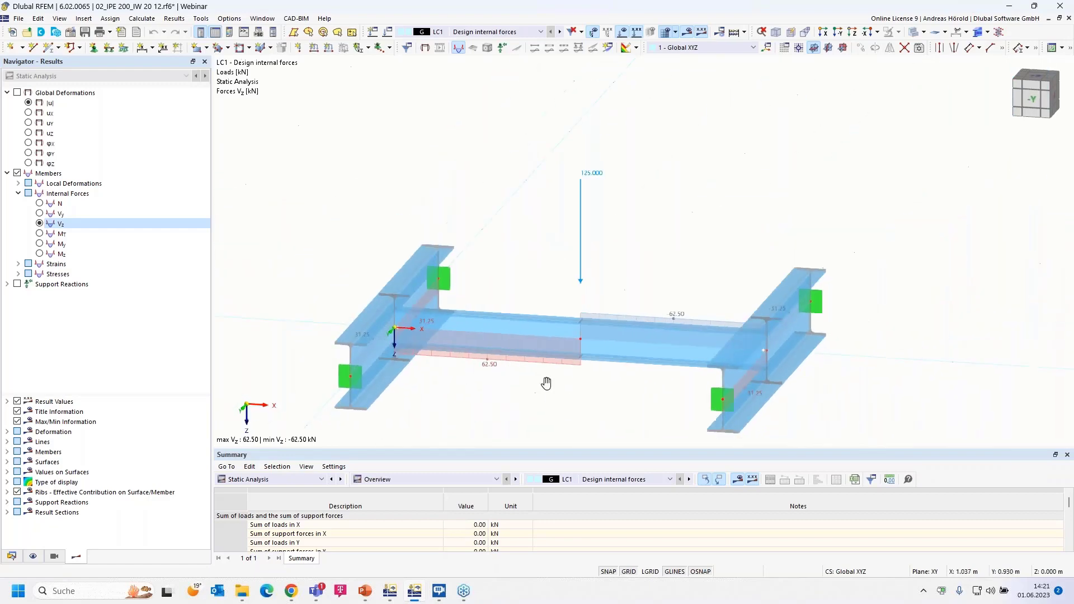
Create a new steel joint and assign it to node 3, where the beam meets the supporting girder at the coordinate origin
{"action": "left_click", "coordinate": [12, 556]}
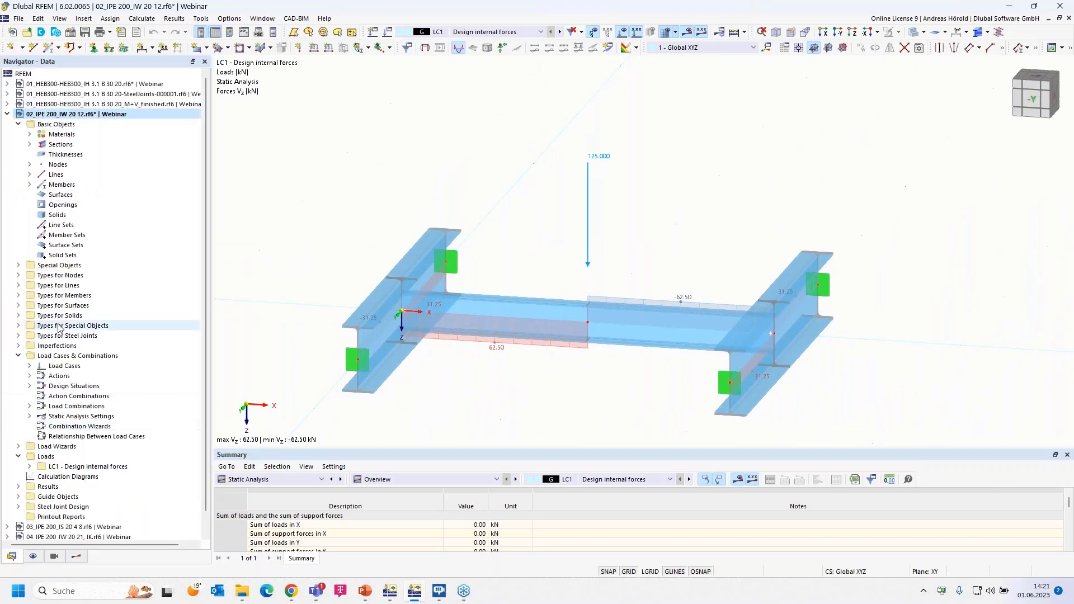
{"action": "left_click", "coordinate": [19, 336]}
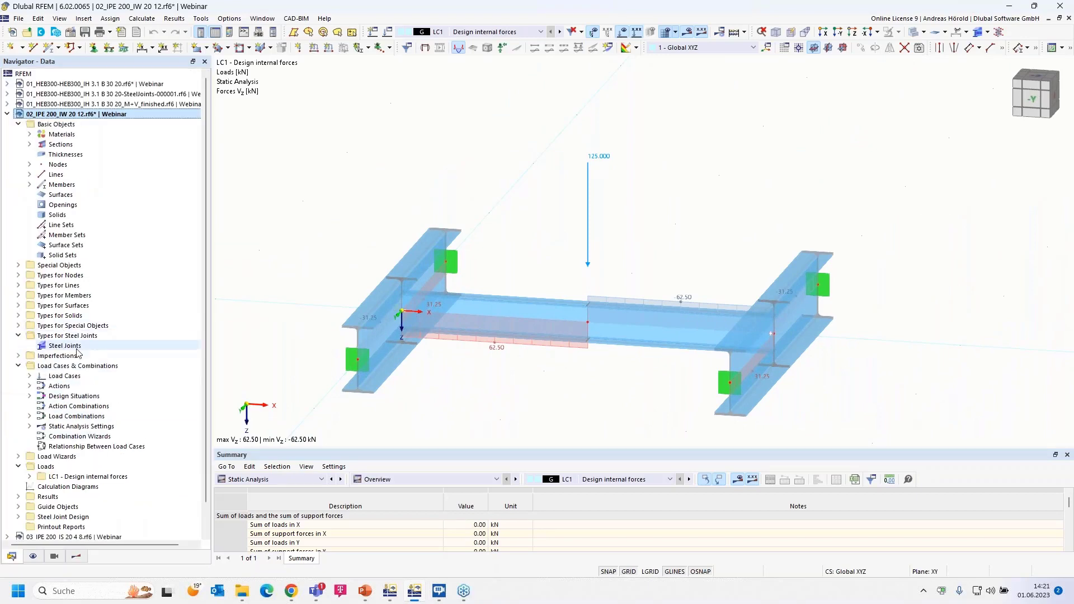
{"action": "double_click", "coordinate": [64, 347]}
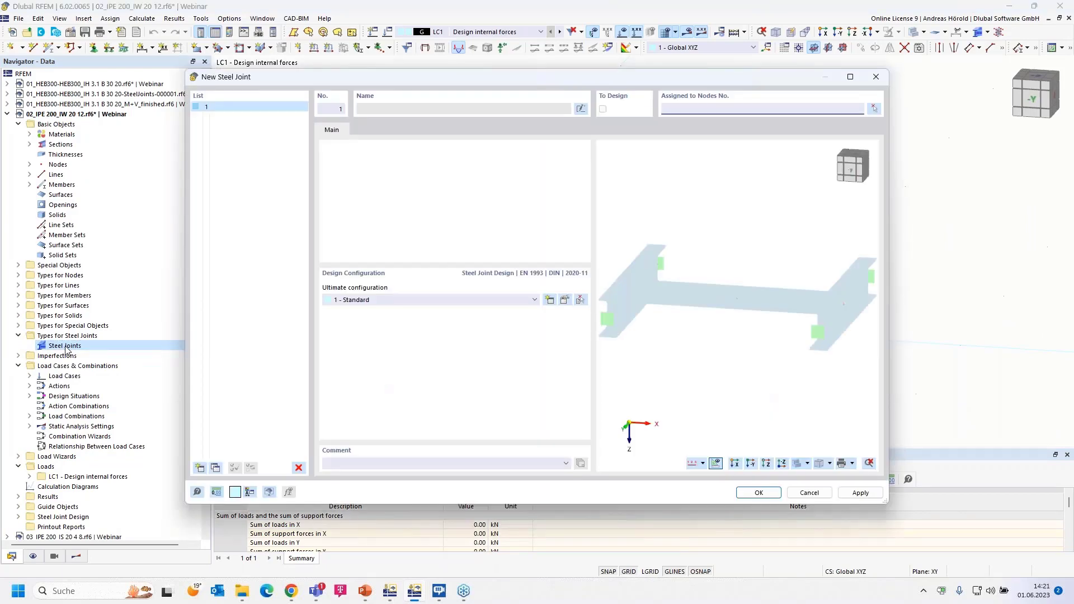
{"action": "left_click", "coordinate": [873, 109]}
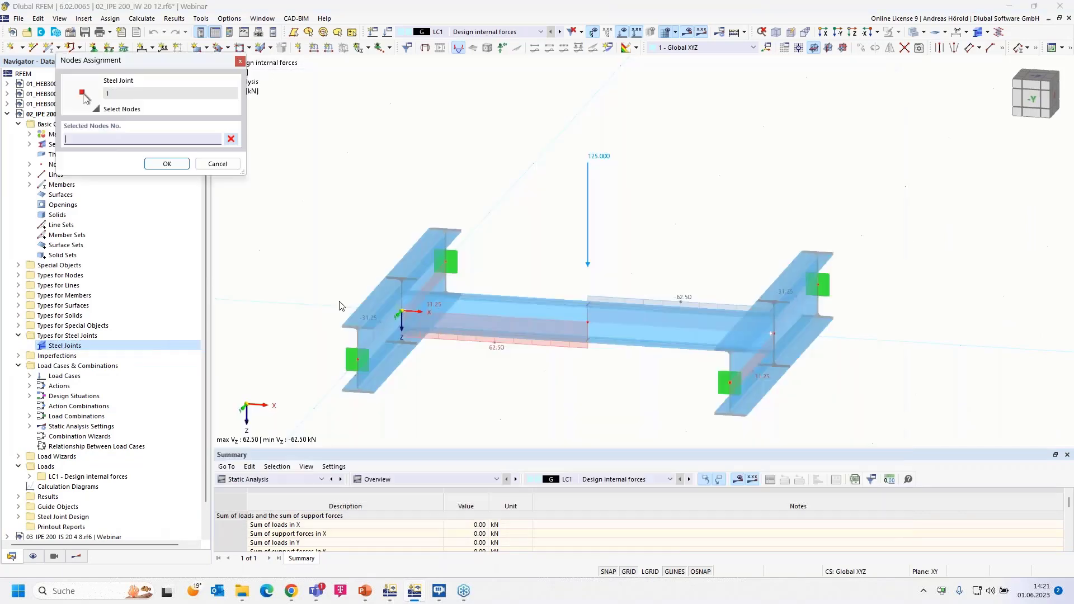
{"action": "left_click", "coordinate": [401, 311]}
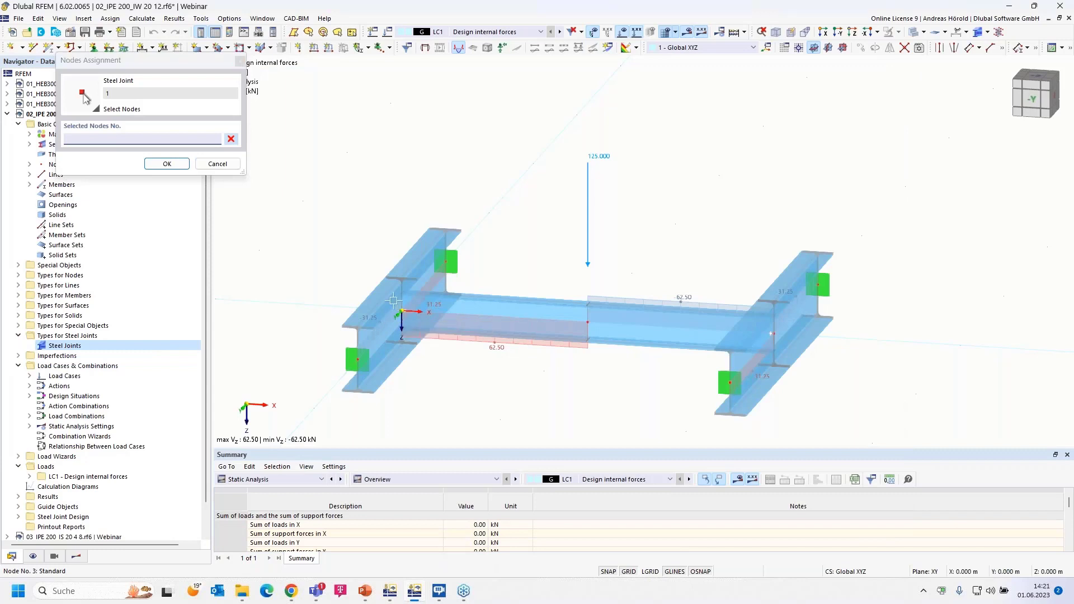
{"action": "left_click", "coordinate": [167, 163]}
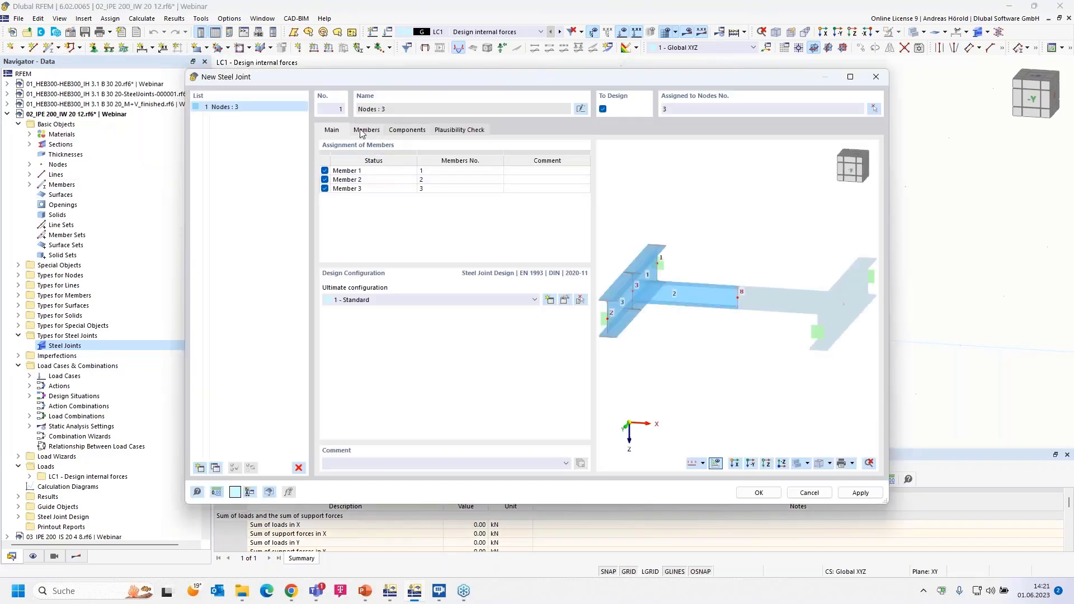
Set the type of joint members 1 and 3 to Continuous
{"action": "left_click", "coordinate": [363, 130]}
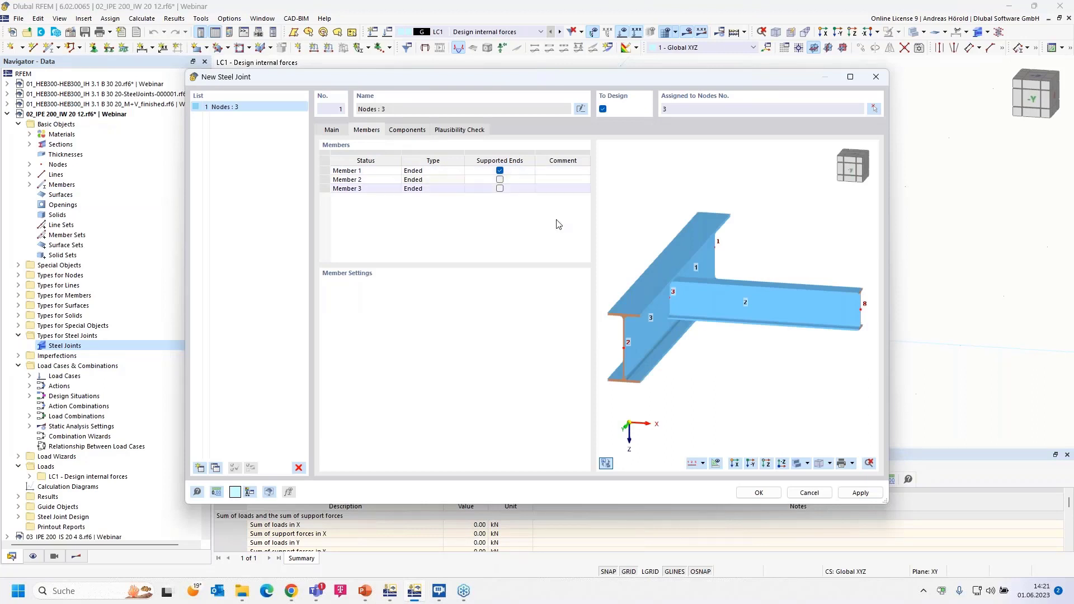
{"action": "left_click", "coordinate": [445, 175]}
{"action": "left_click", "coordinate": [458, 171]}
{"action": "left_click", "coordinate": [452, 190]}
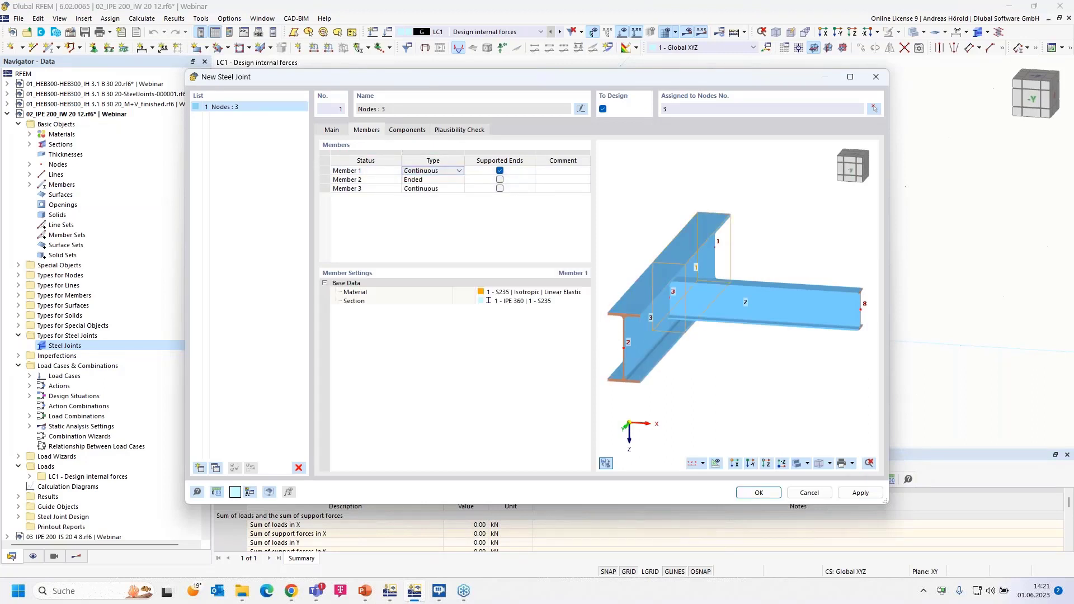
Review the component types available for the joint and close the selection without adding one
{"action": "left_click", "coordinate": [408, 130]}
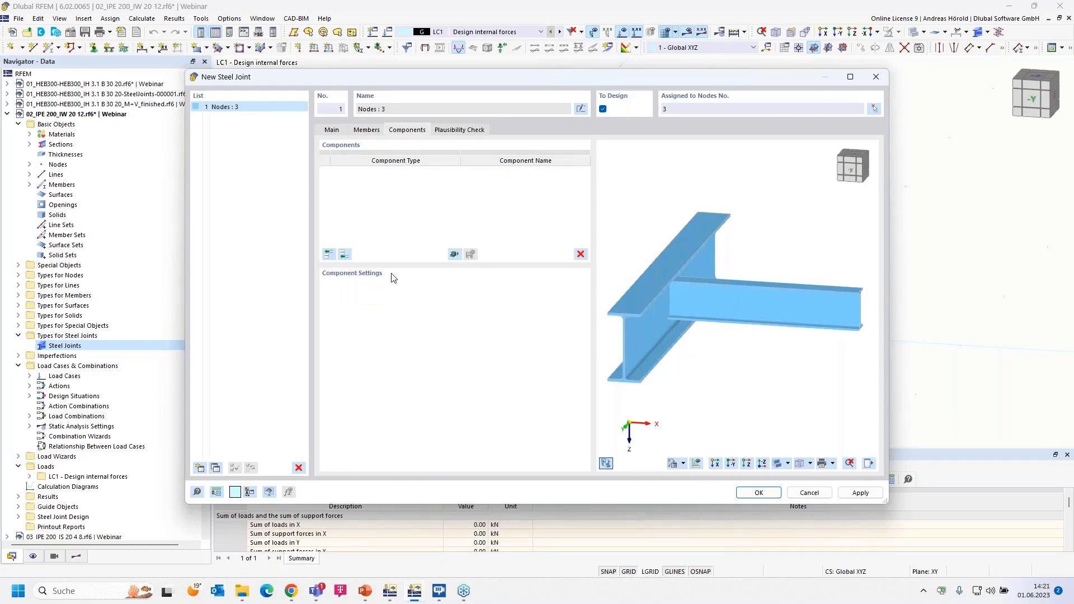
{"action": "left_click", "coordinate": [329, 255]}
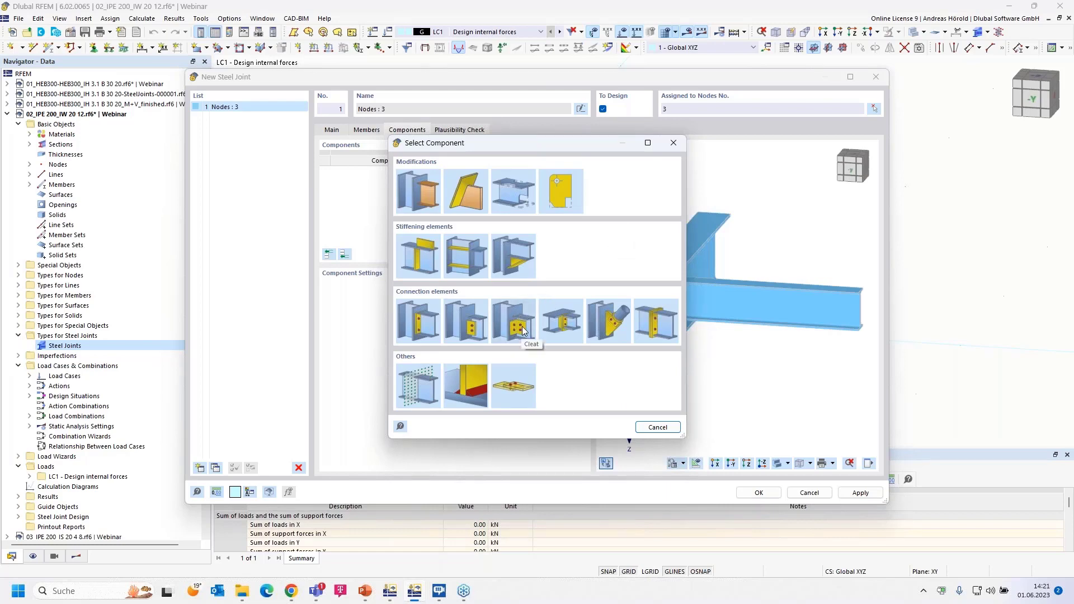
{"action": "left_click", "coordinate": [673, 144]}
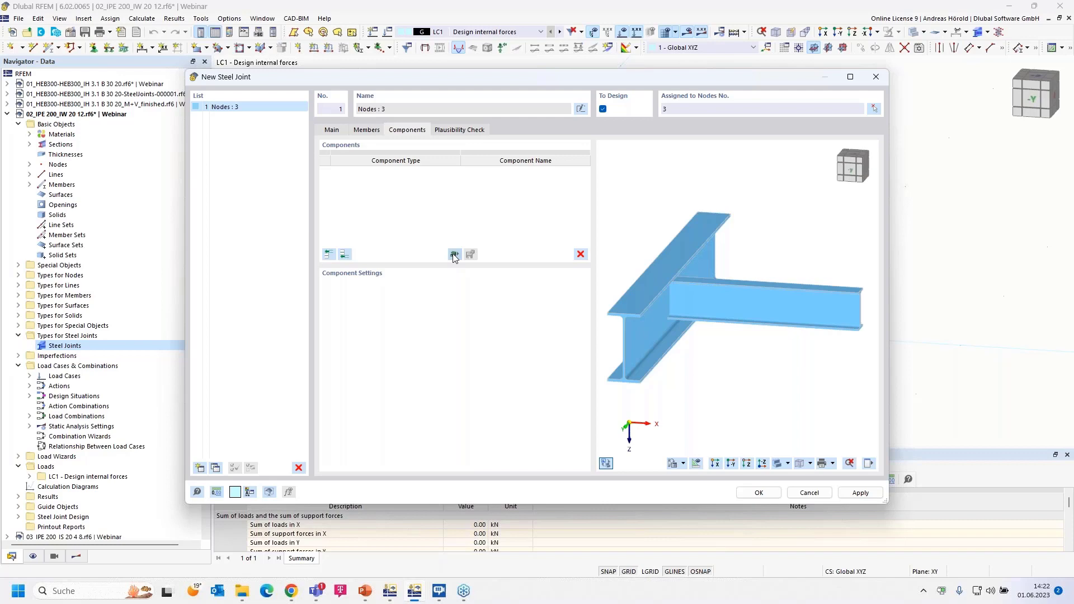
Browse the rigid and pinned Beam to Column joint templates, previewing End Plate, Welded | Column Stiffeners I and Fin Plate
{"action": "left_click", "coordinate": [454, 255]}
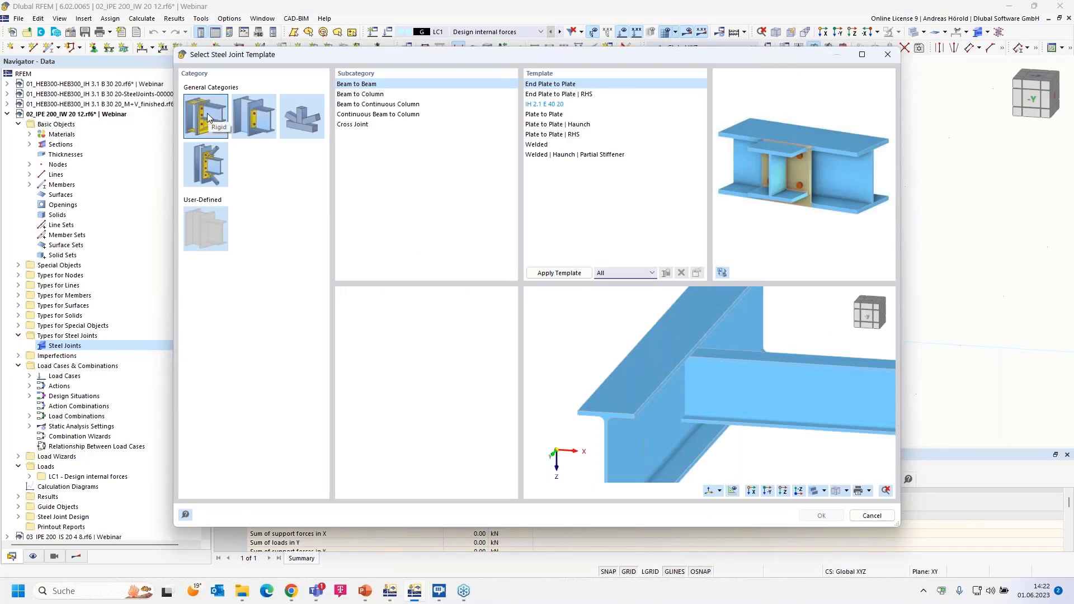
{"action": "left_click", "coordinate": [363, 94]}
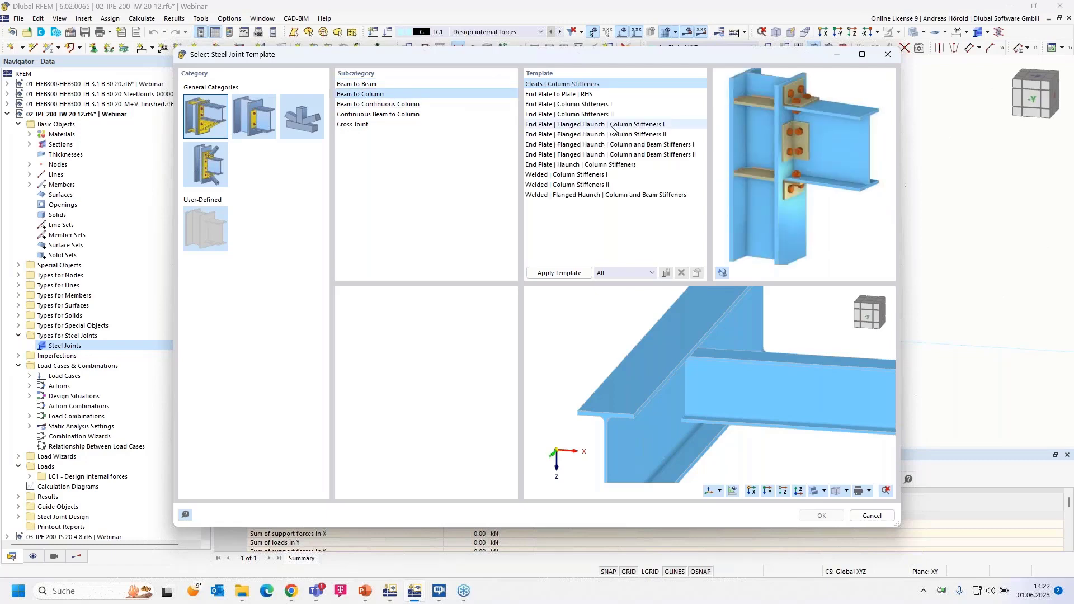
{"action": "left_click", "coordinate": [568, 135]}
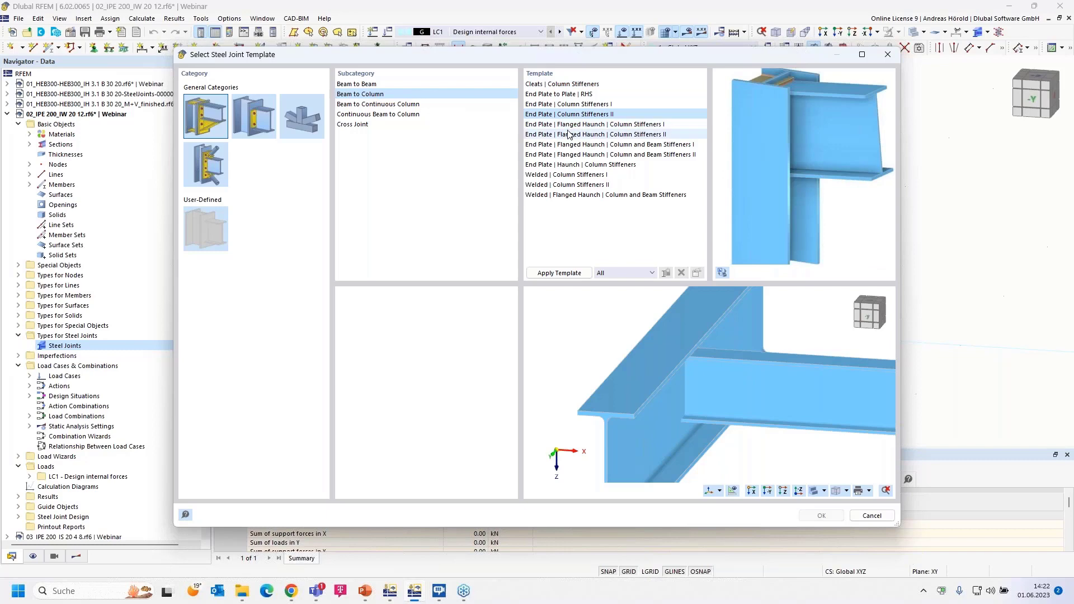
{"action": "left_click", "coordinate": [581, 176]}
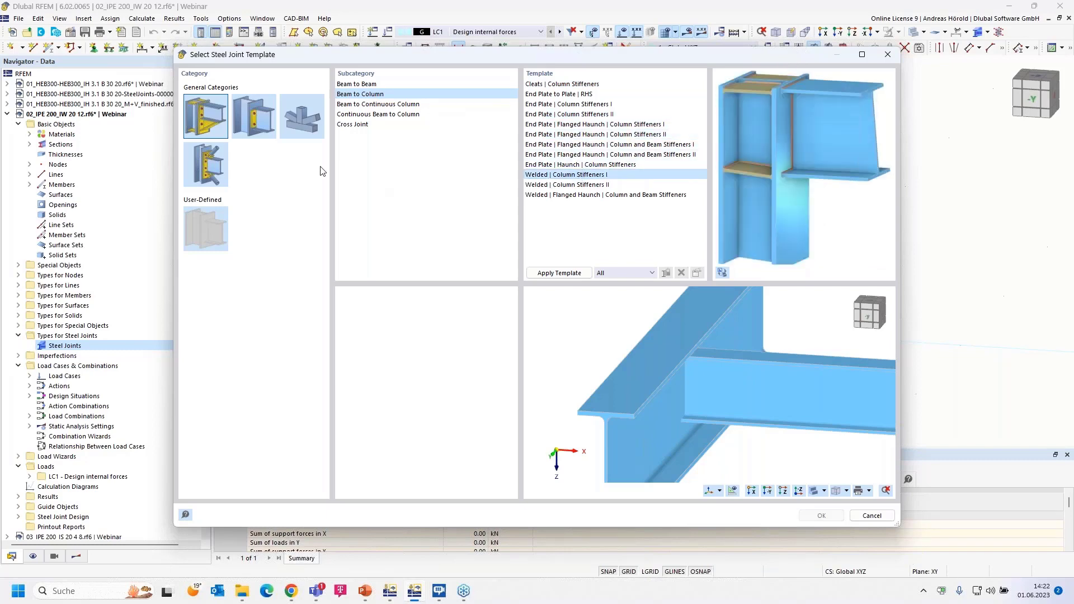
{"action": "left_click", "coordinate": [258, 124]}
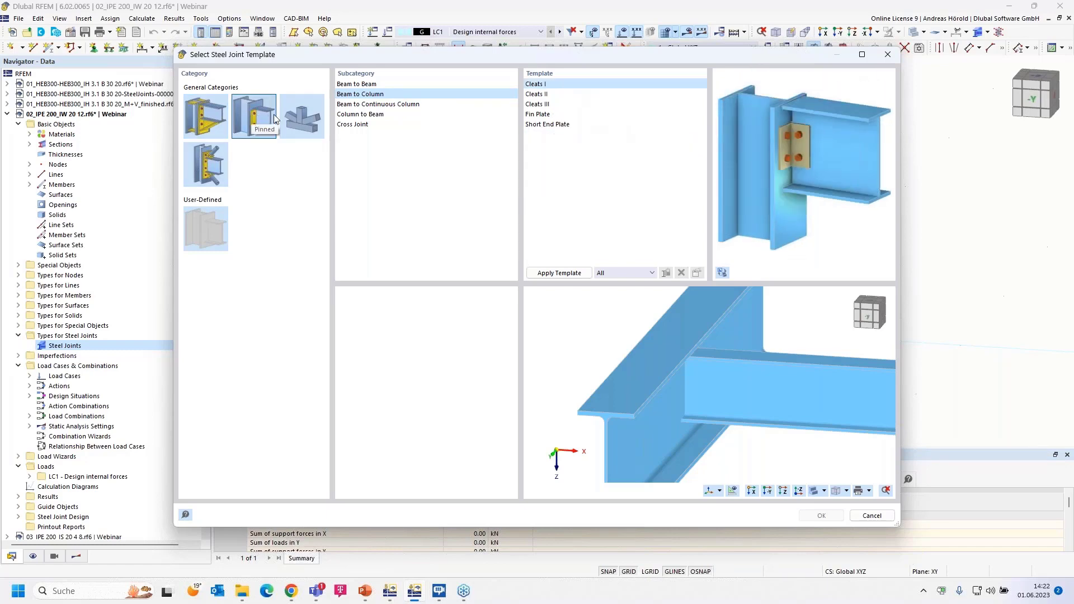
{"action": "left_click", "coordinate": [545, 114]}
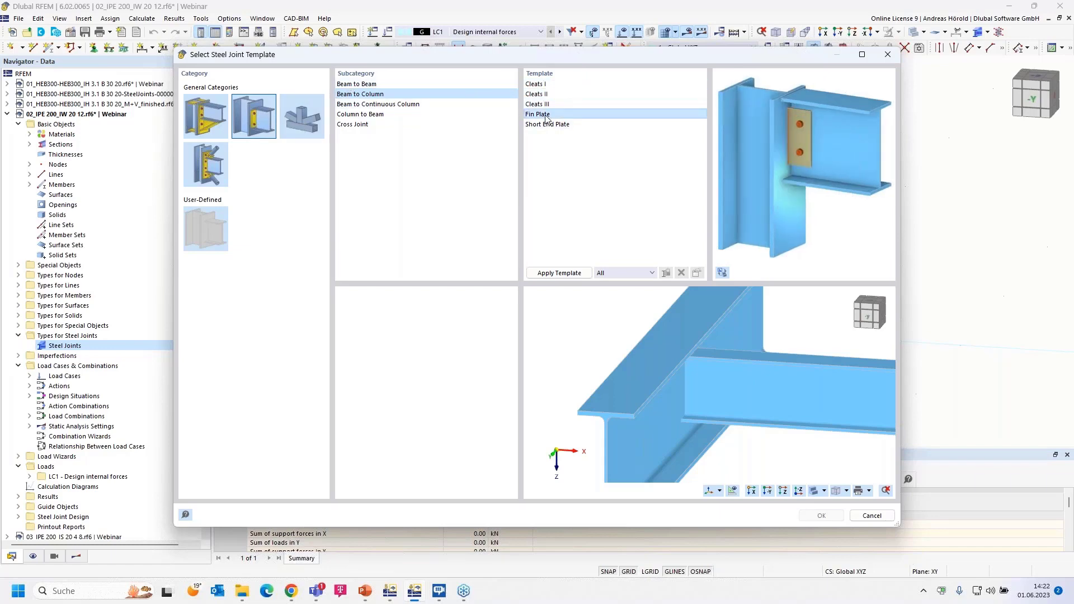
Preview the K Joints templates Welded and Welded | Connecting Plate, the T Joints templates, and the combined end plate and fin plate category
{"action": "left_click", "coordinate": [304, 121]}
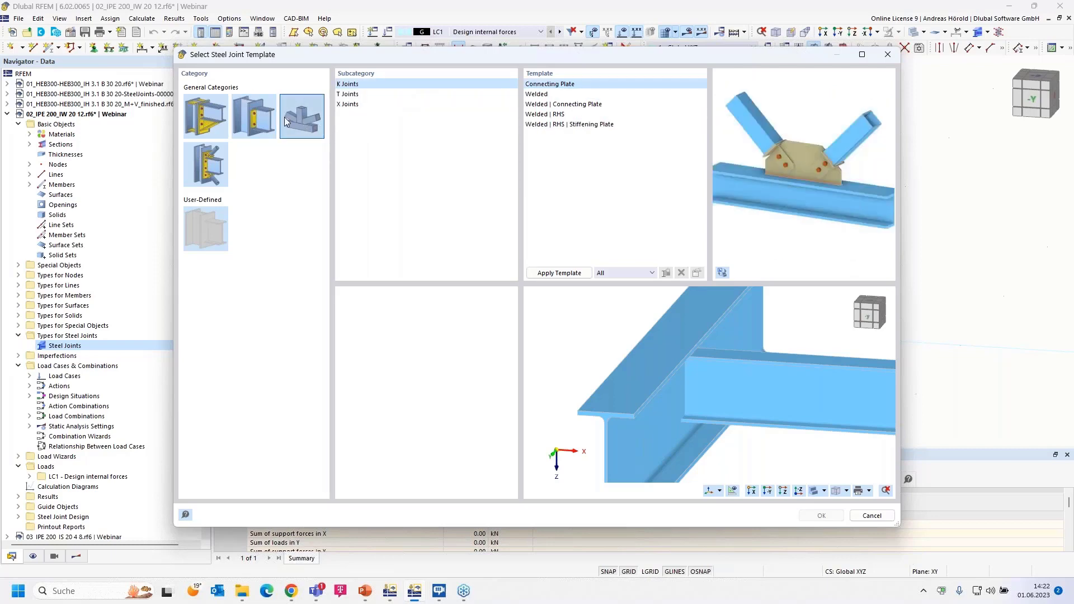
{"action": "left_click", "coordinate": [537, 94]}
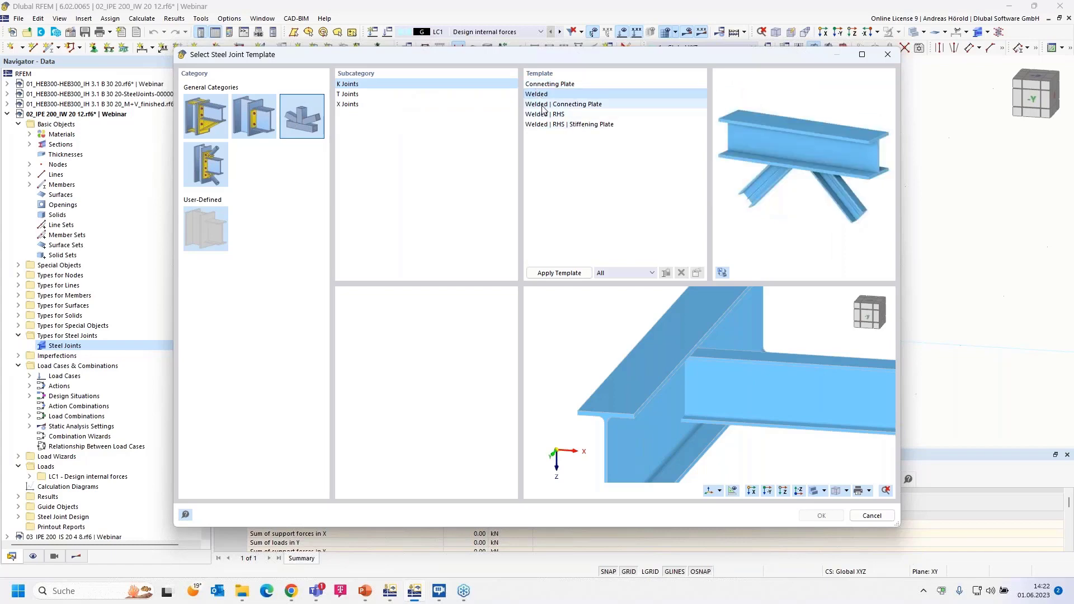
{"action": "left_click", "coordinate": [542, 105]}
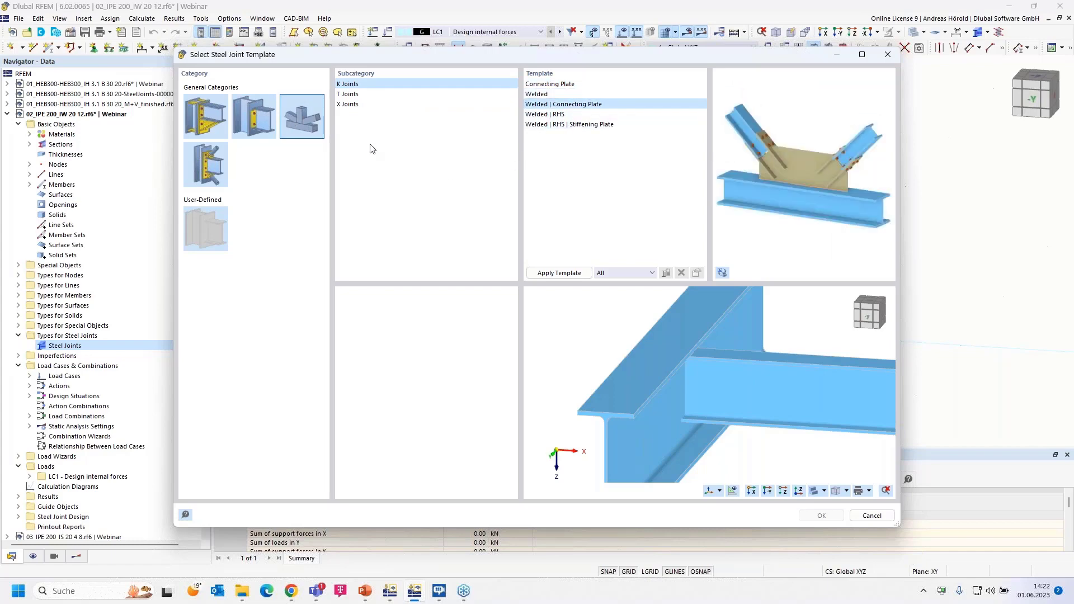
{"action": "left_click", "coordinate": [360, 96]}
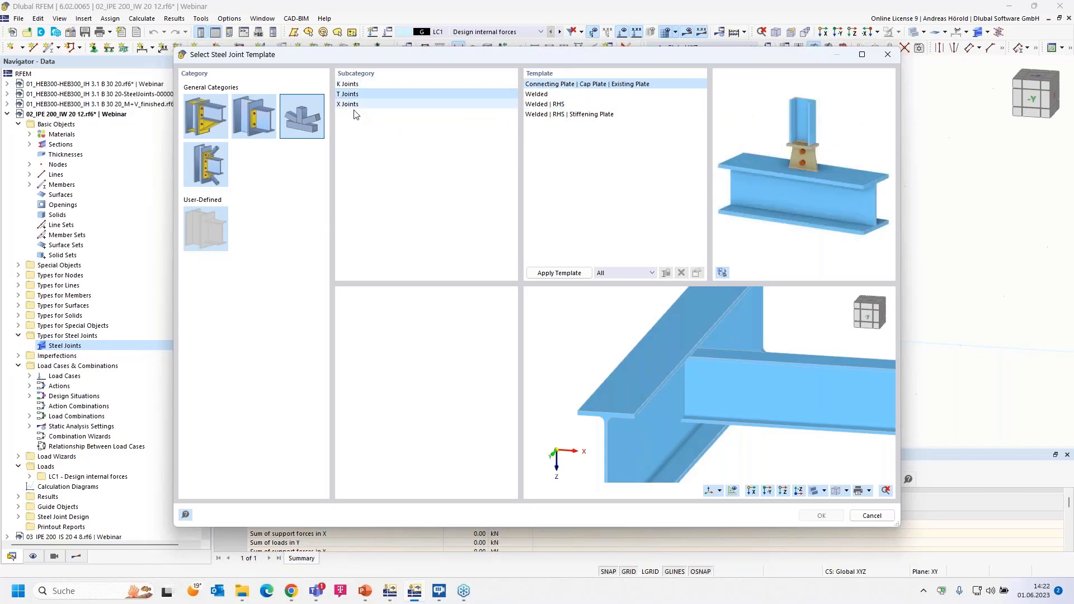
{"action": "left_click", "coordinate": [210, 169]}
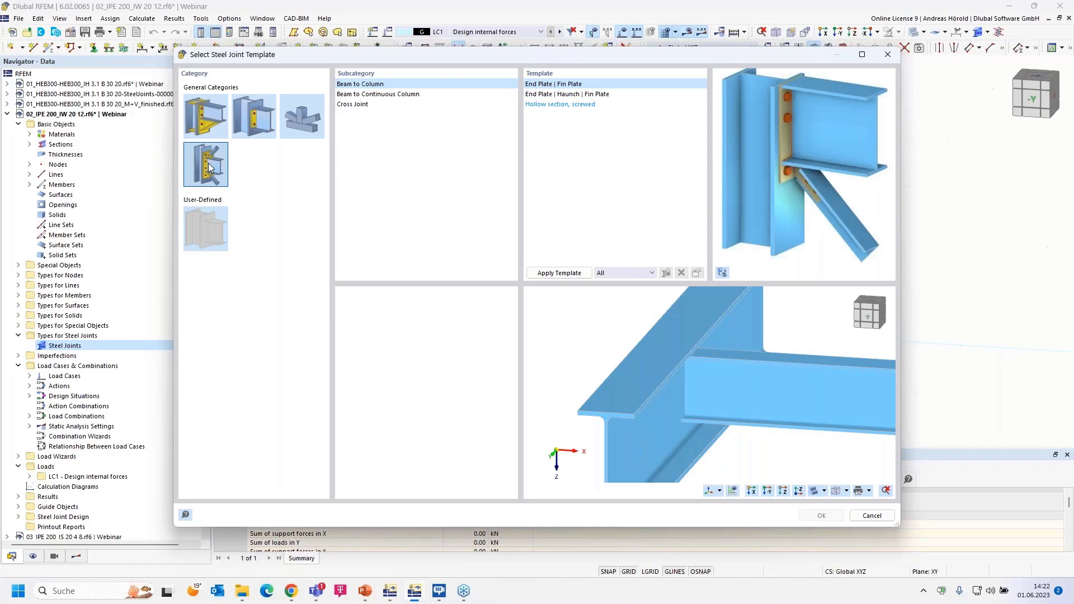
Apply the pinned Beam to Beam template Cleats to the joint and accept its member assignment
{"action": "left_click", "coordinate": [538, 95]}
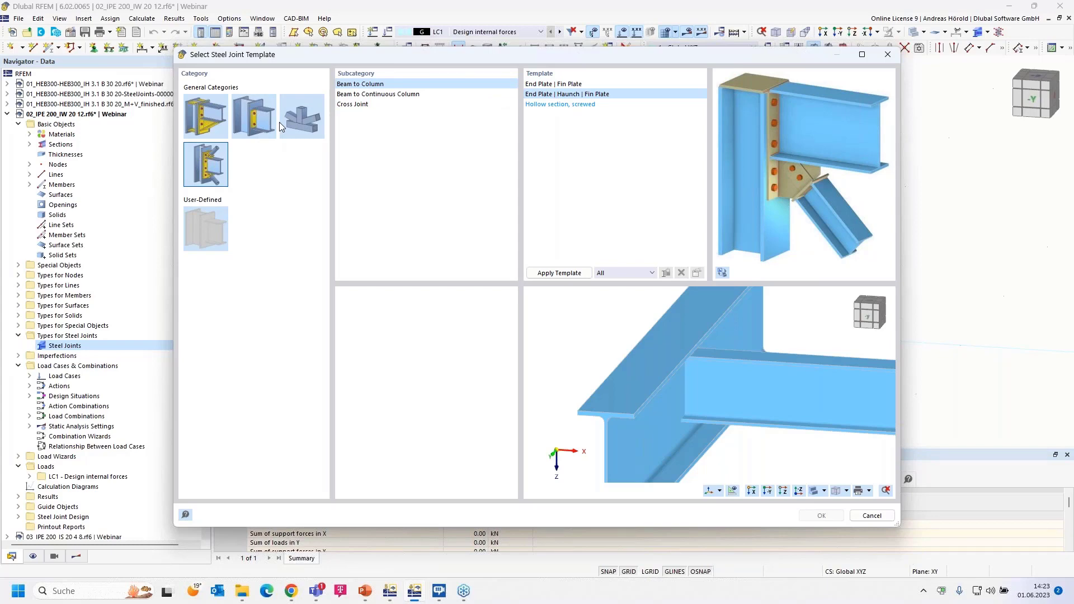
{"action": "left_click", "coordinate": [250, 115]}
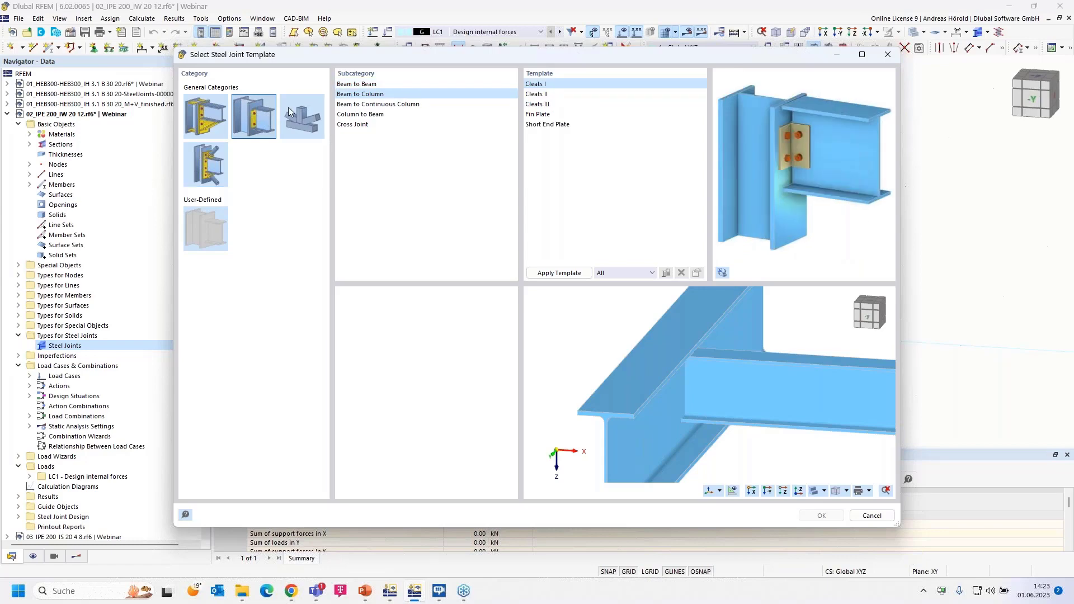
{"action": "left_click", "coordinate": [376, 85]}
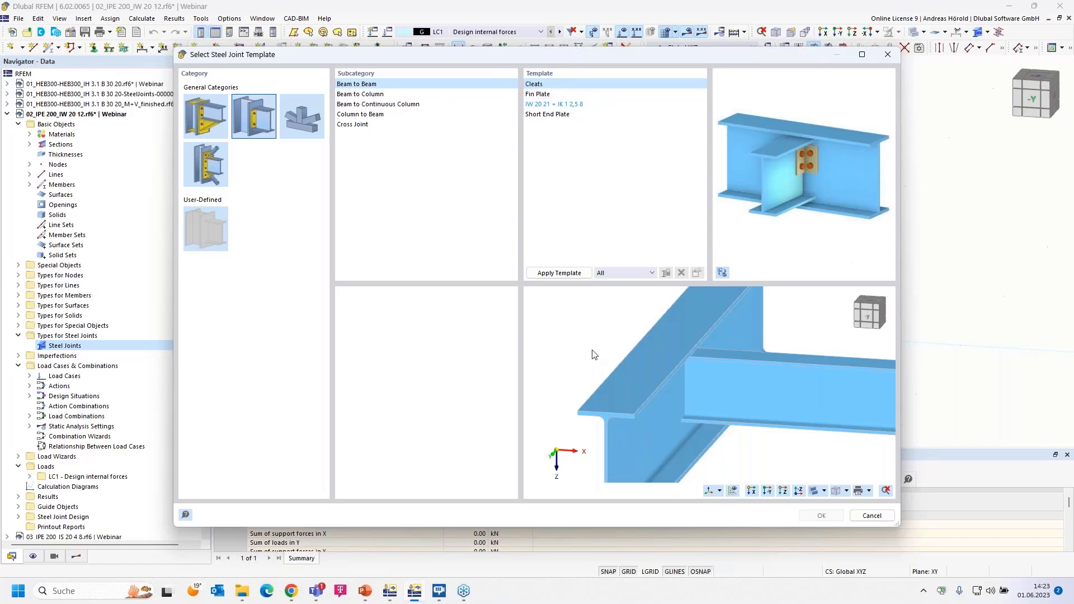
{"action": "left_click", "coordinate": [561, 273]}
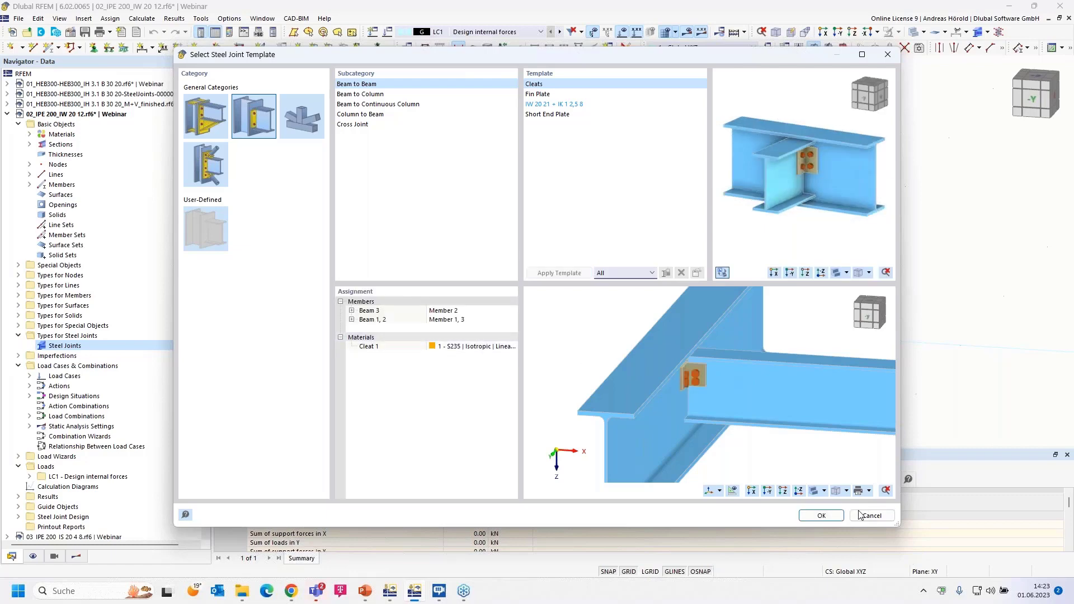
{"action": "left_click", "coordinate": [821, 516]}
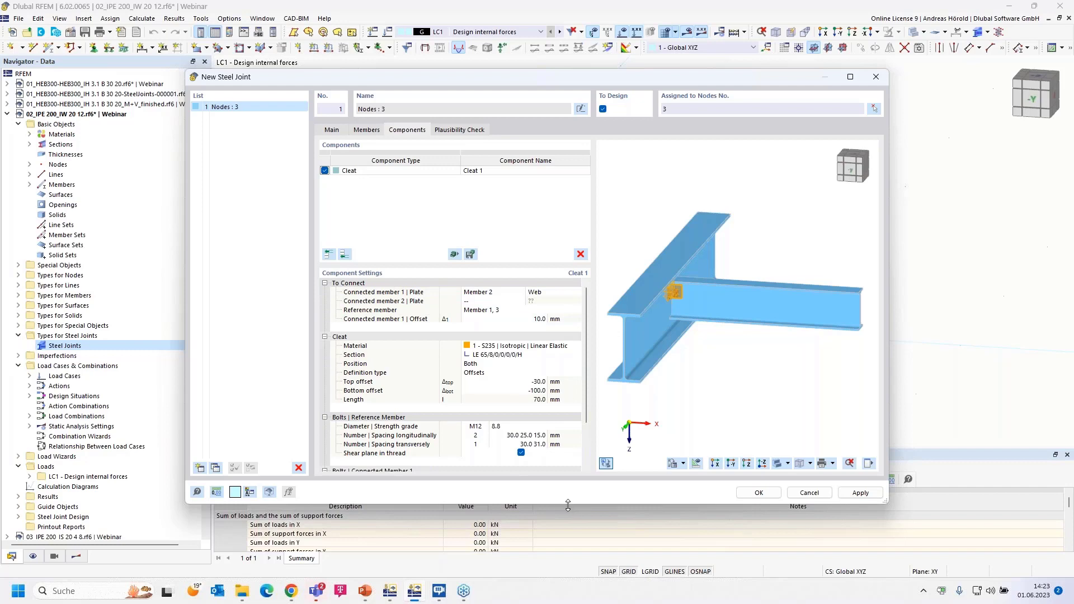
Examine the inserted cleat up close along with its connected member and reference member settings
{"action": "left_click_drag", "start_coordinate": [568, 503], "coordinate": [561, 579]}
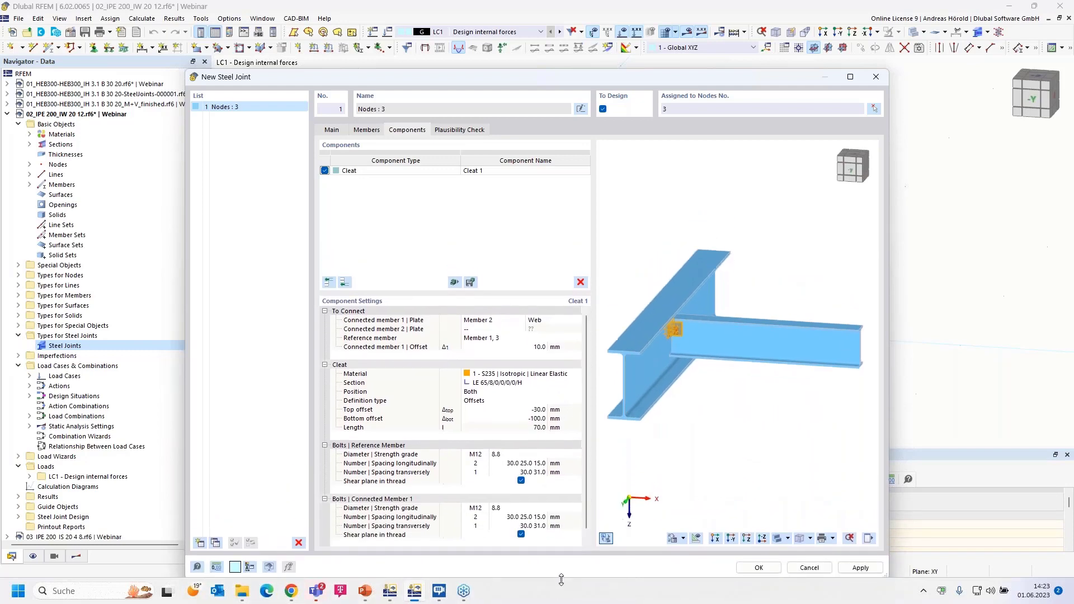
{"action": "scroll", "coordinate": [643, 431], "scroll_direction": "up", "scroll_amount": 3}
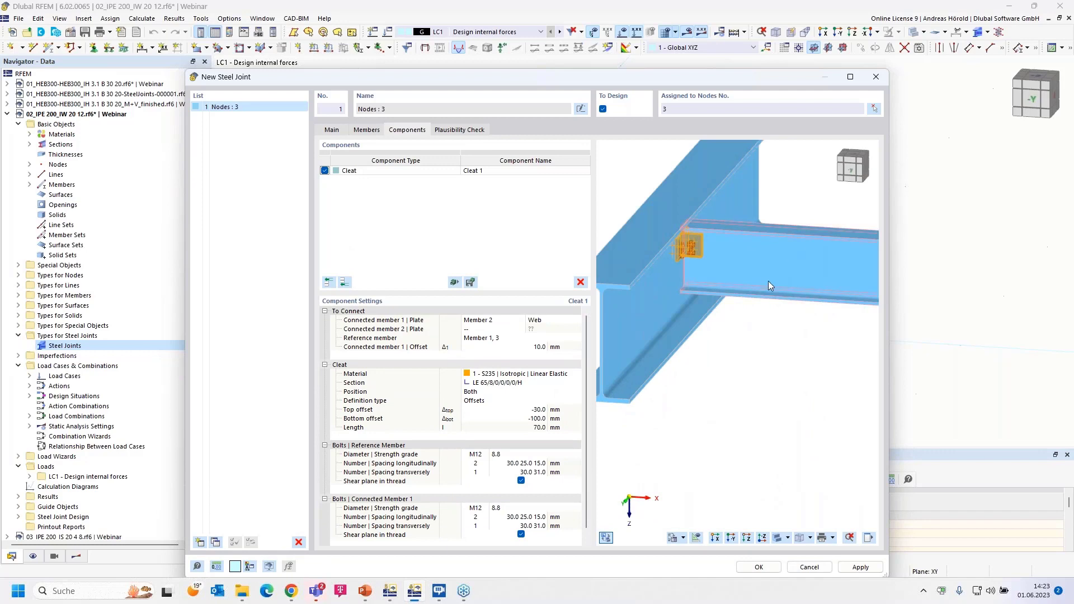
{"action": "scroll", "coordinate": [693, 271], "scroll_direction": "up", "scroll_amount": 5}
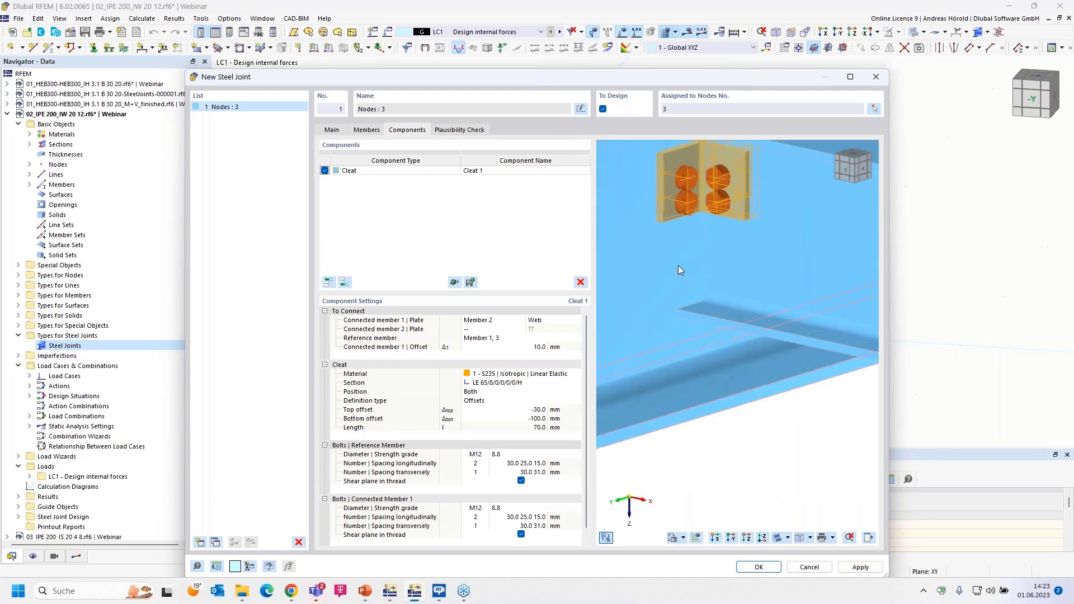
{"action": "scroll", "coordinate": [678, 265], "scroll_direction": "down", "scroll_amount": 3}
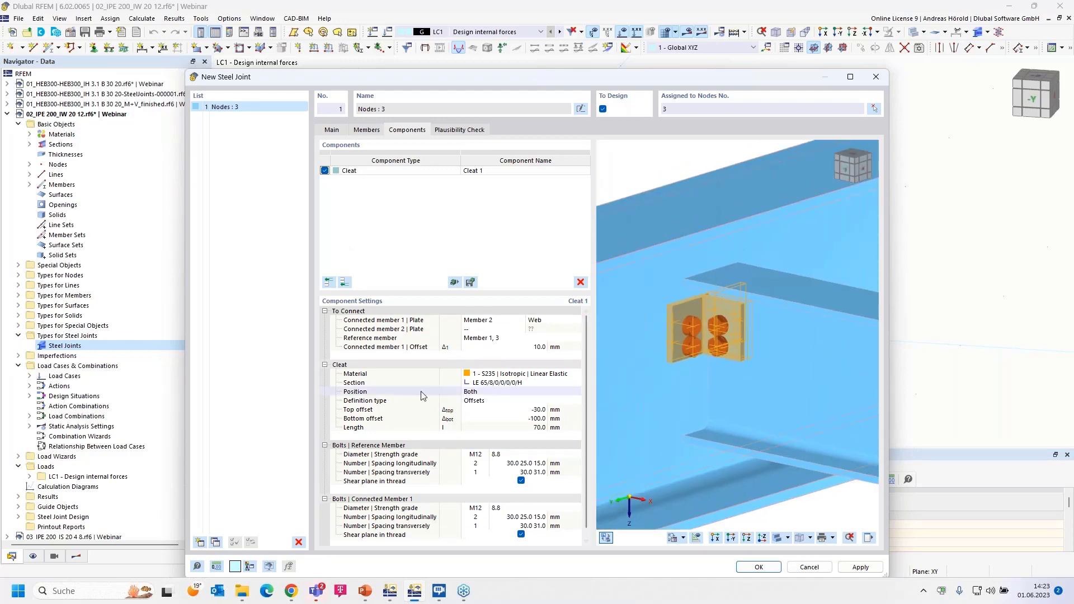
{"action": "left_click", "coordinate": [482, 324]}
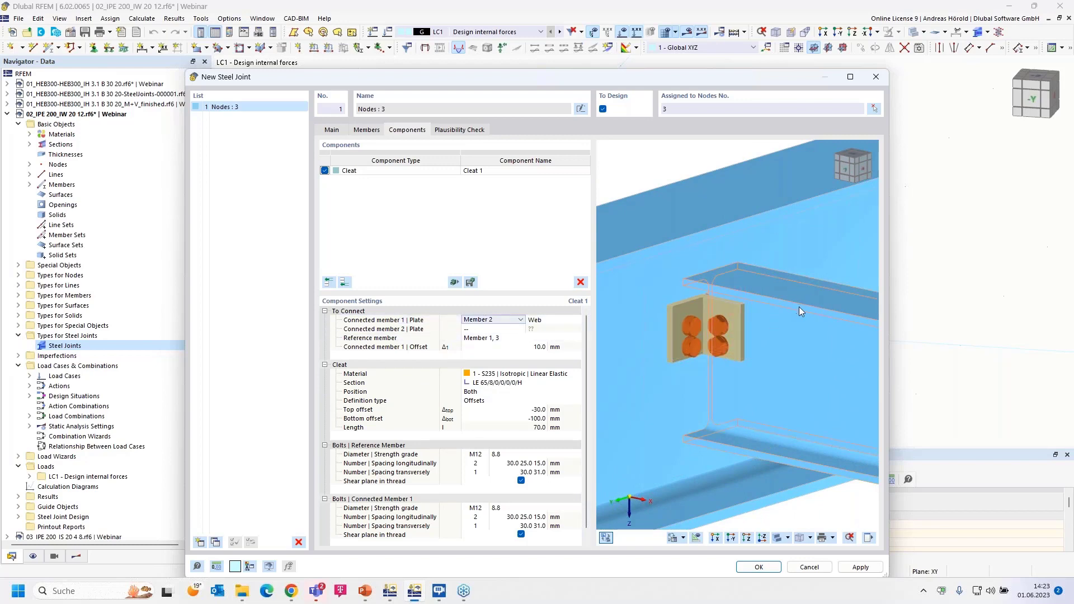
{"action": "left_click", "coordinate": [478, 337]}
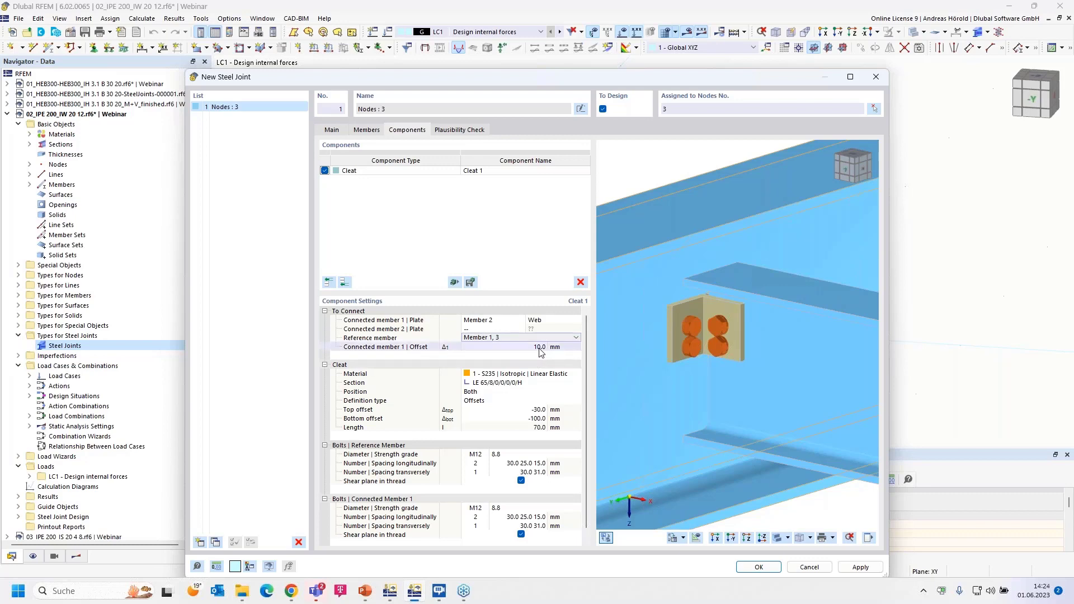
Set the cleat section to a hot rolled equal leg angle with b 100 mm, t 10 mm, r1 12 mm and r2 6 mm
{"action": "left_click", "coordinate": [506, 384]}
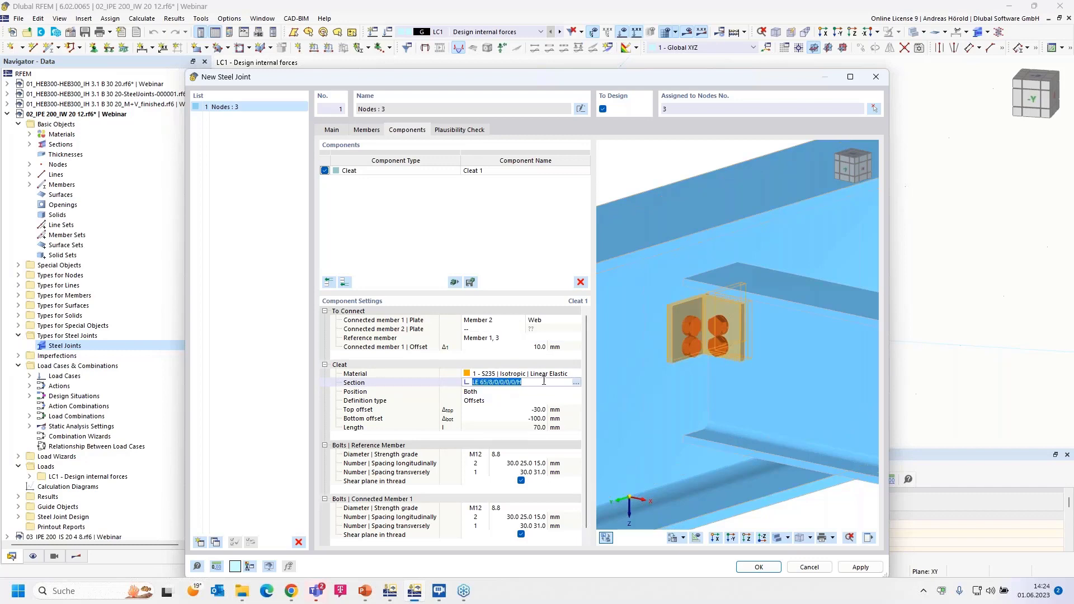
{"action": "left_click", "coordinate": [577, 383]}
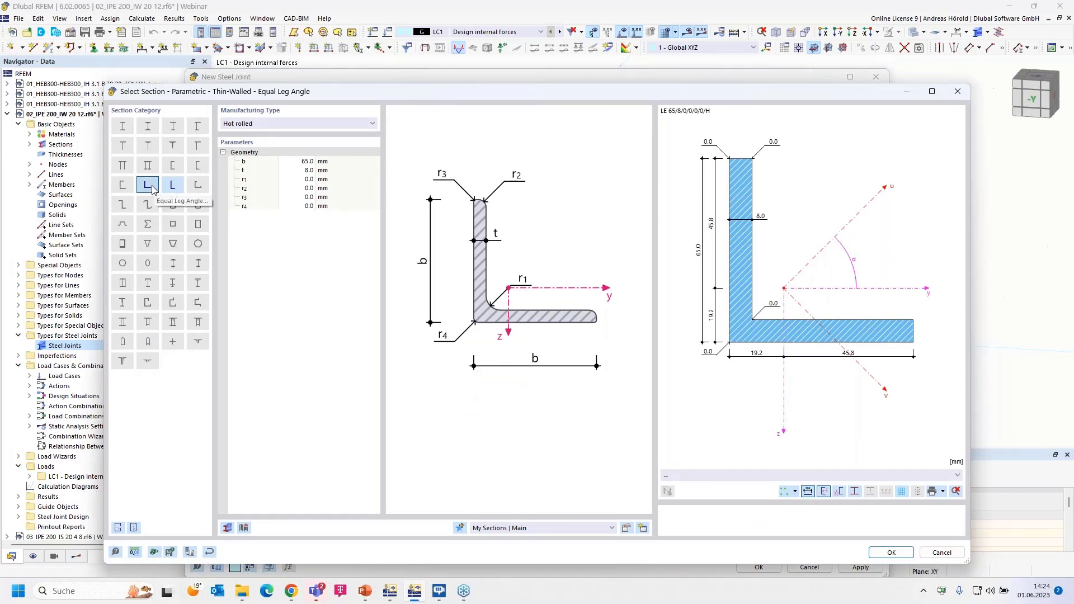
{"action": "left_click", "coordinate": [299, 161]}
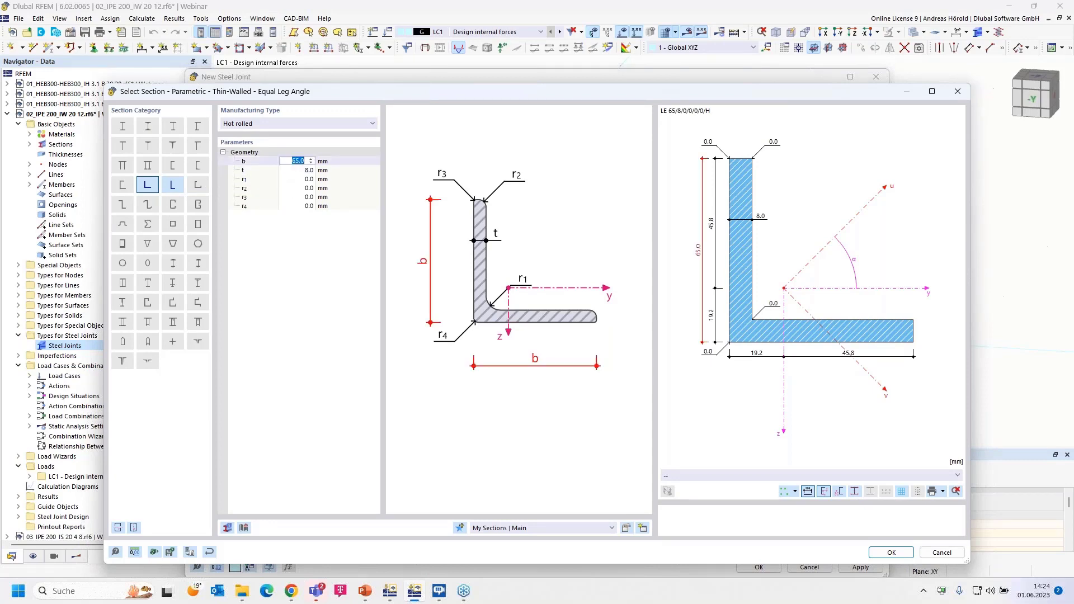
{"action": "type", "text": "100"}
{"action": "key", "text": "Tab"}
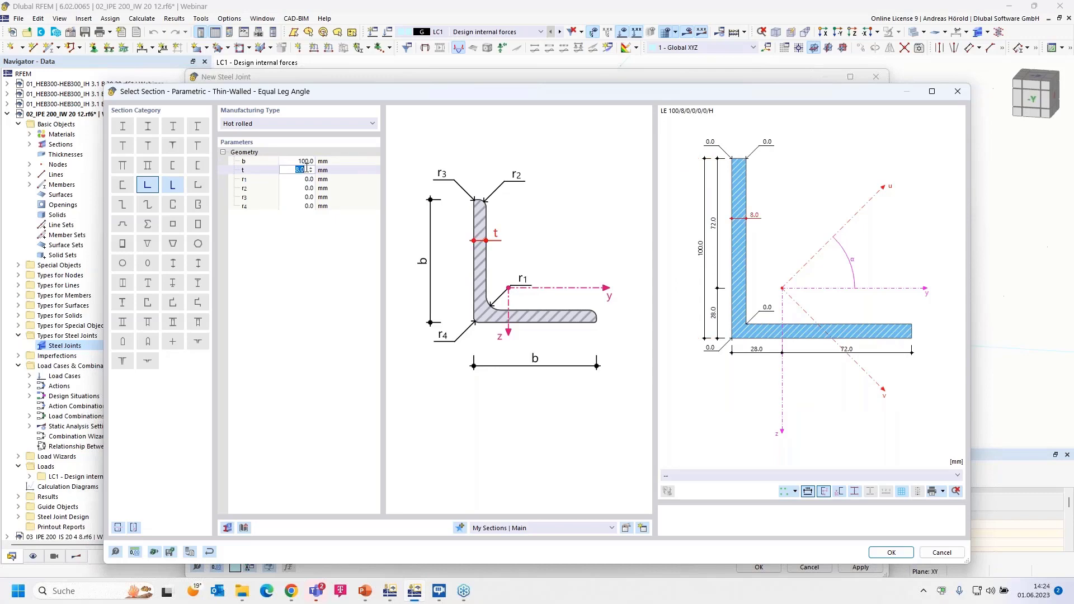
{"action": "type", "text": "10"}
{"action": "key", "text": "Tab"}
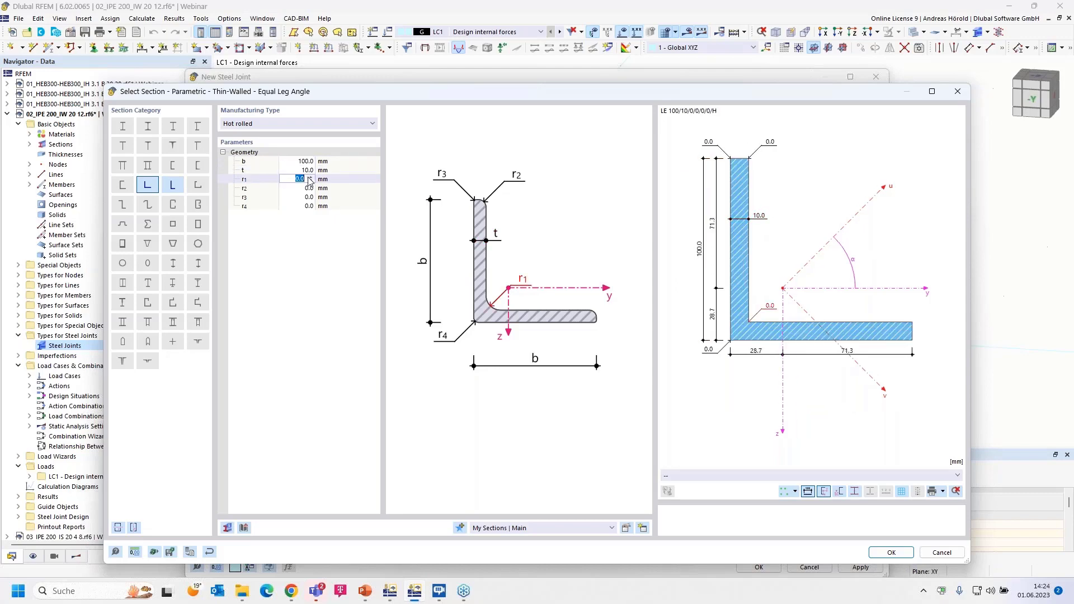
{"action": "type", "text": "12"}
{"action": "key", "text": "Tab"}
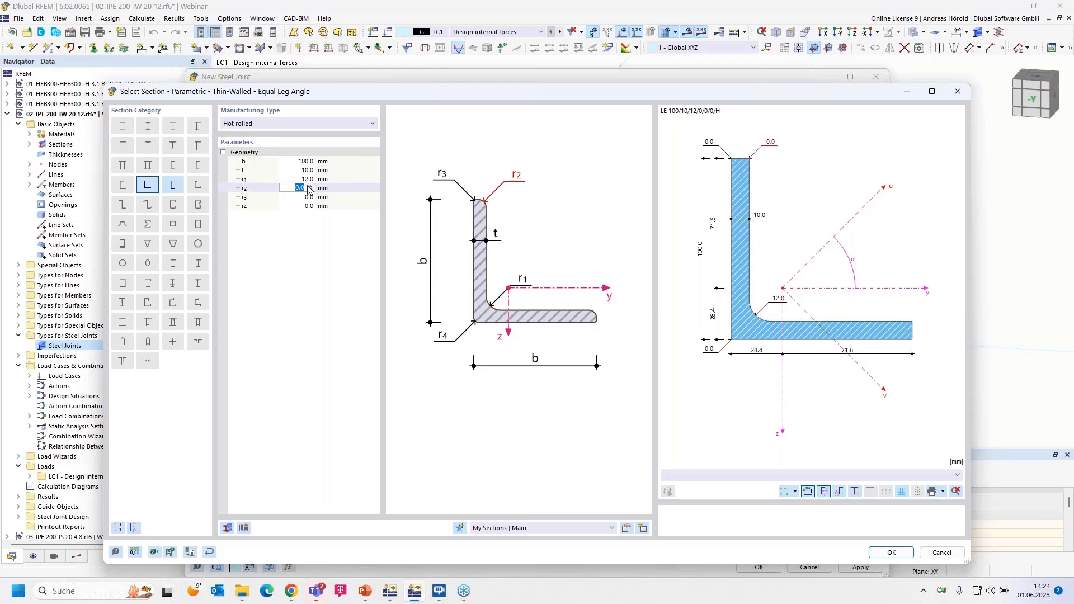
{"action": "type", "text": "6"}
{"action": "key", "text": "Return"}
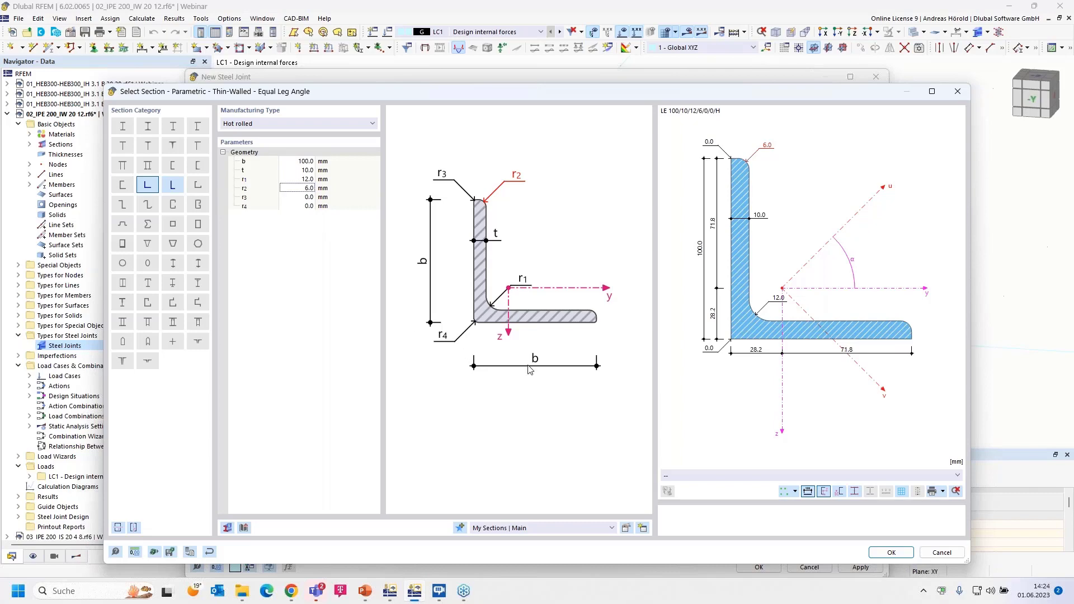
{"action": "left_click", "coordinate": [891, 553]}
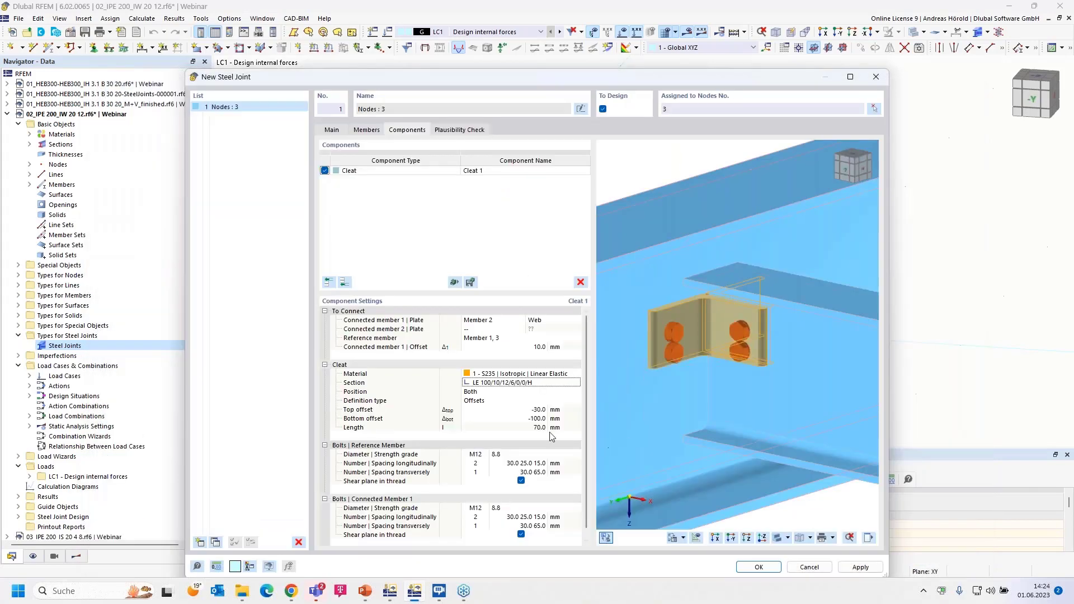
Try the Front and Rear positions for the cleat and restore the position to Both
{"action": "left_click", "coordinate": [494, 392]}
{"action": "left_click", "coordinate": [546, 392]}
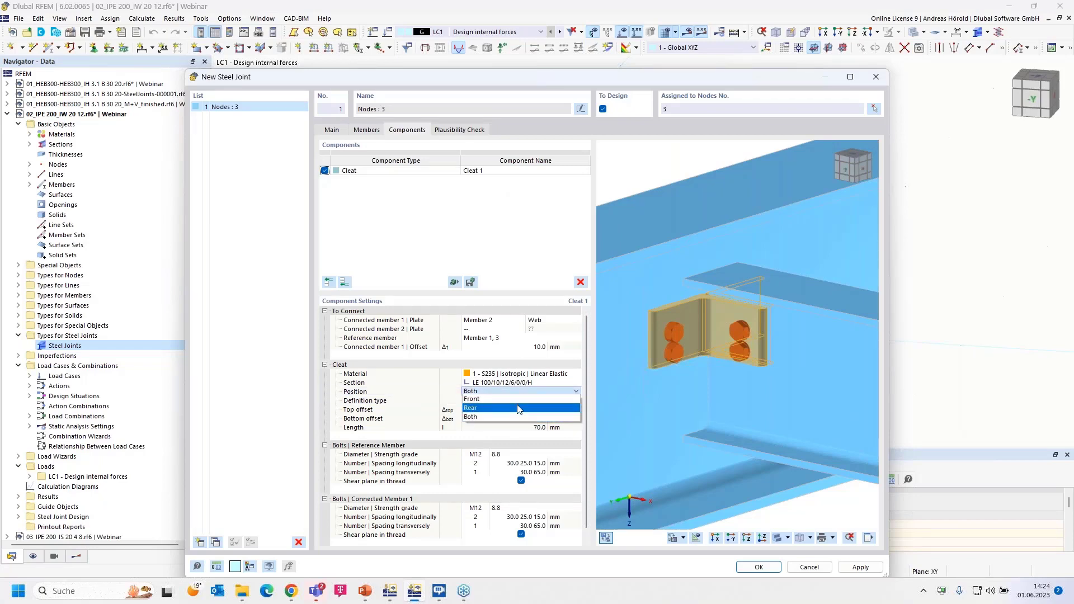
{"action": "left_click", "coordinate": [521, 401]}
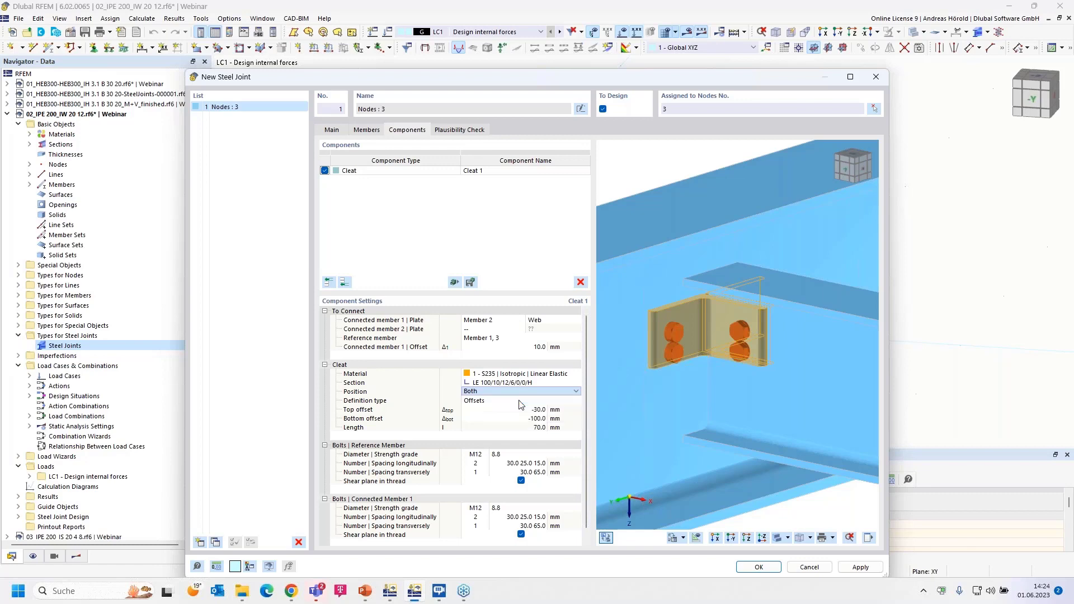
{"action": "left_click", "coordinate": [520, 395]}
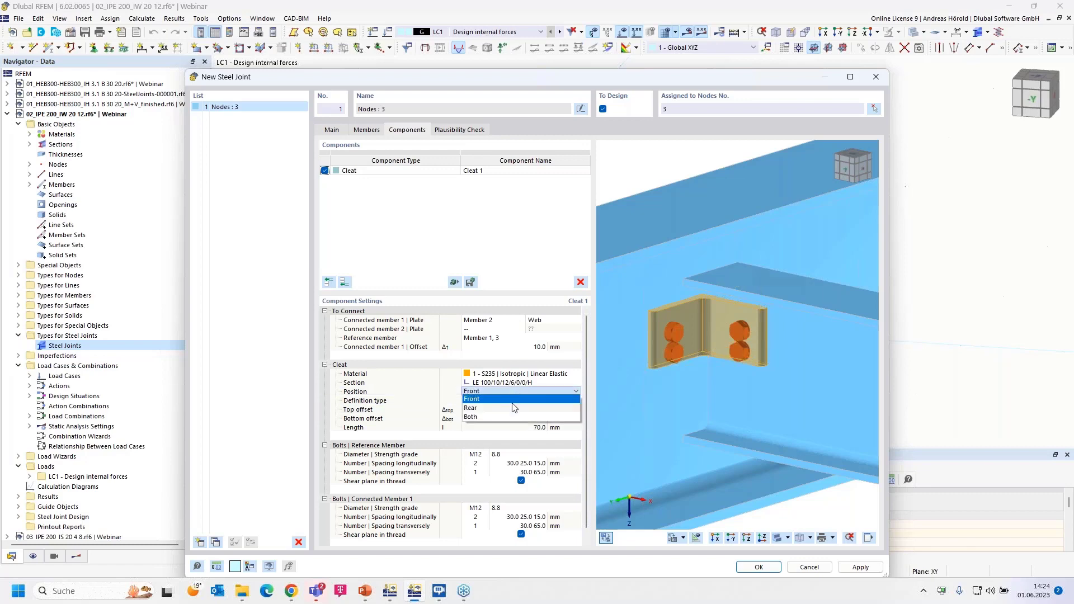
{"action": "left_click", "coordinate": [516, 408]}
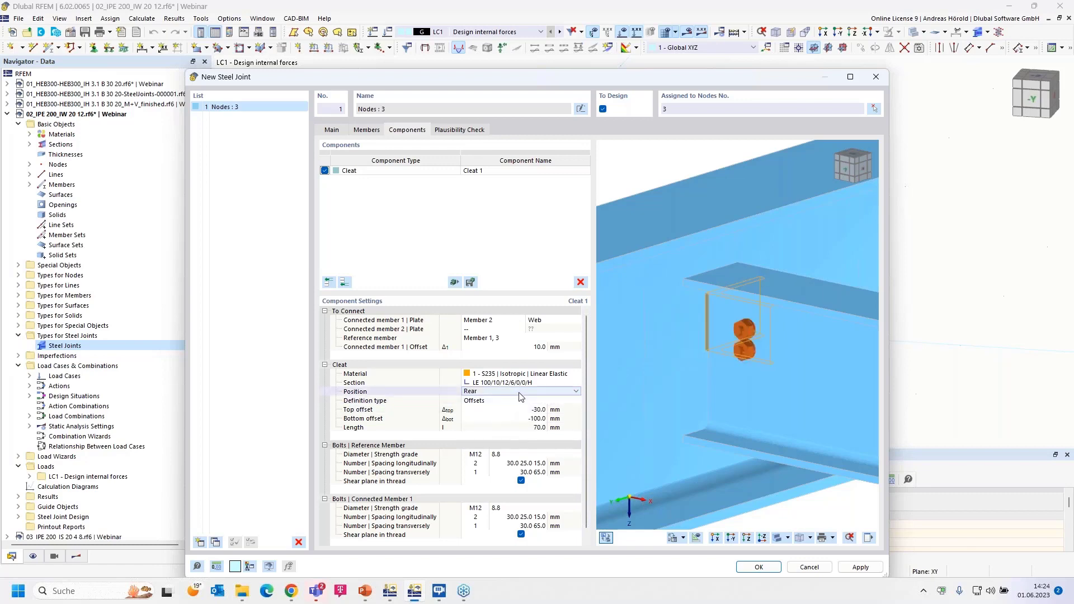
{"action": "left_click", "coordinate": [521, 392]}
{"action": "left_click", "coordinate": [514, 417]}
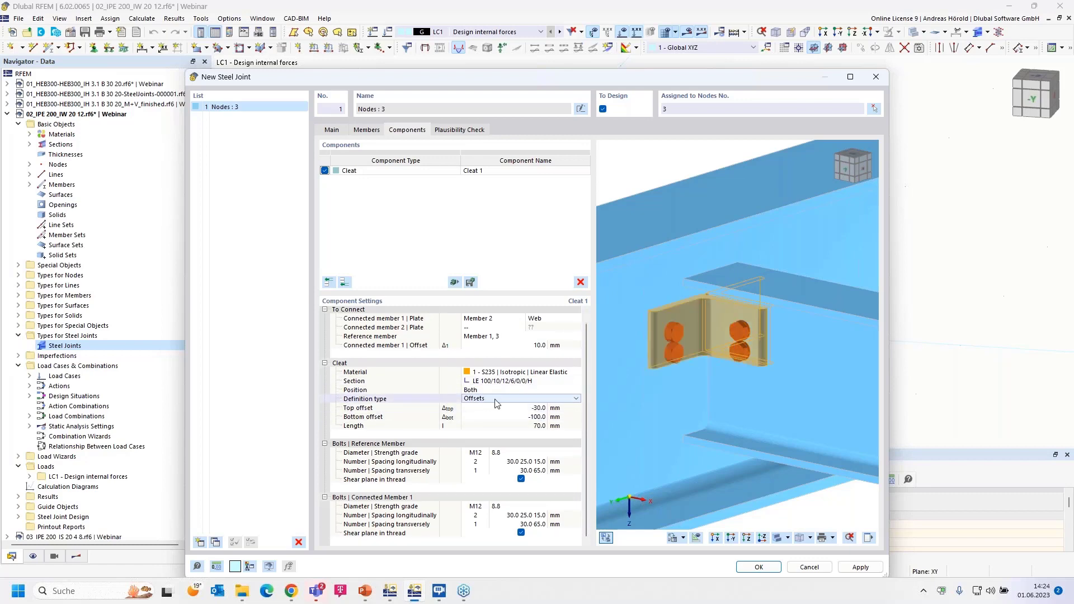
Define the cleat by Length and position, with a length of 150 mm and an eccentricity of 0 mm
{"action": "left_click", "coordinate": [524, 400]}
{"action": "left_click", "coordinate": [576, 400]}
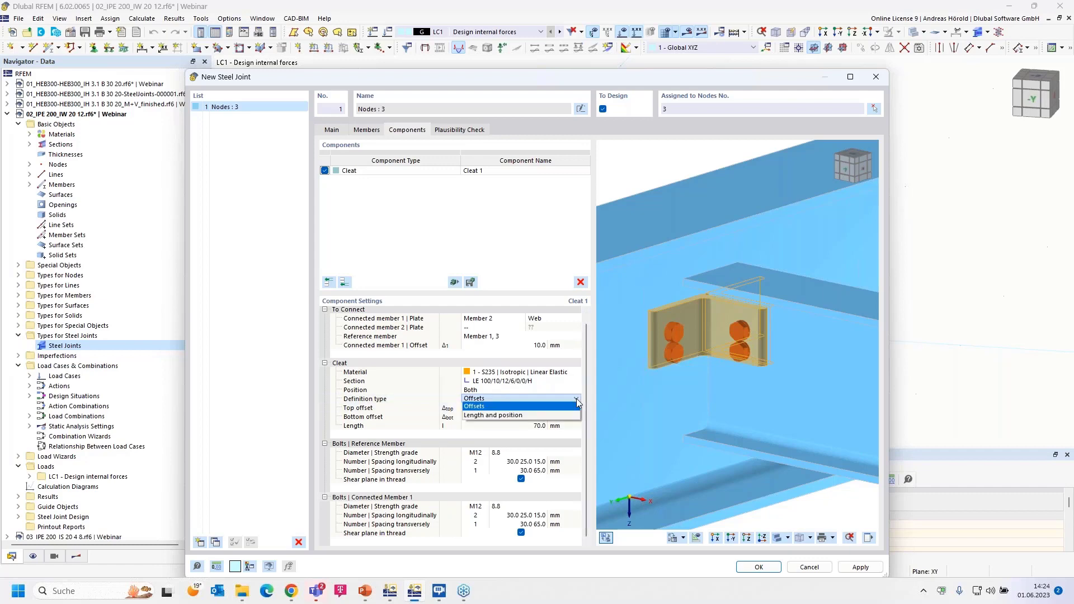
{"action": "left_click", "coordinate": [515, 417]}
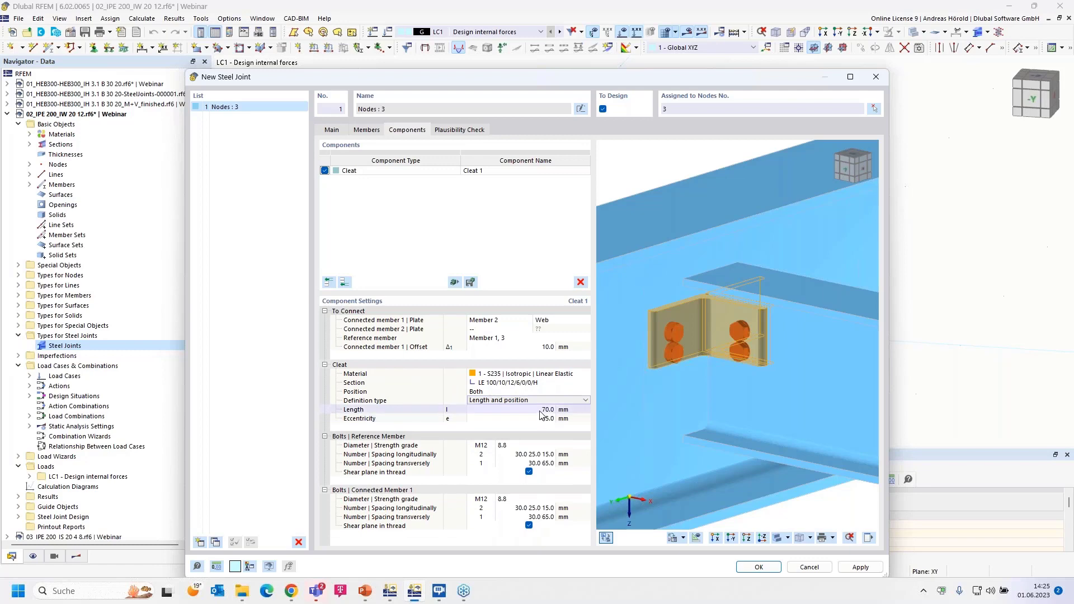
{"action": "left_click", "coordinate": [539, 411]}
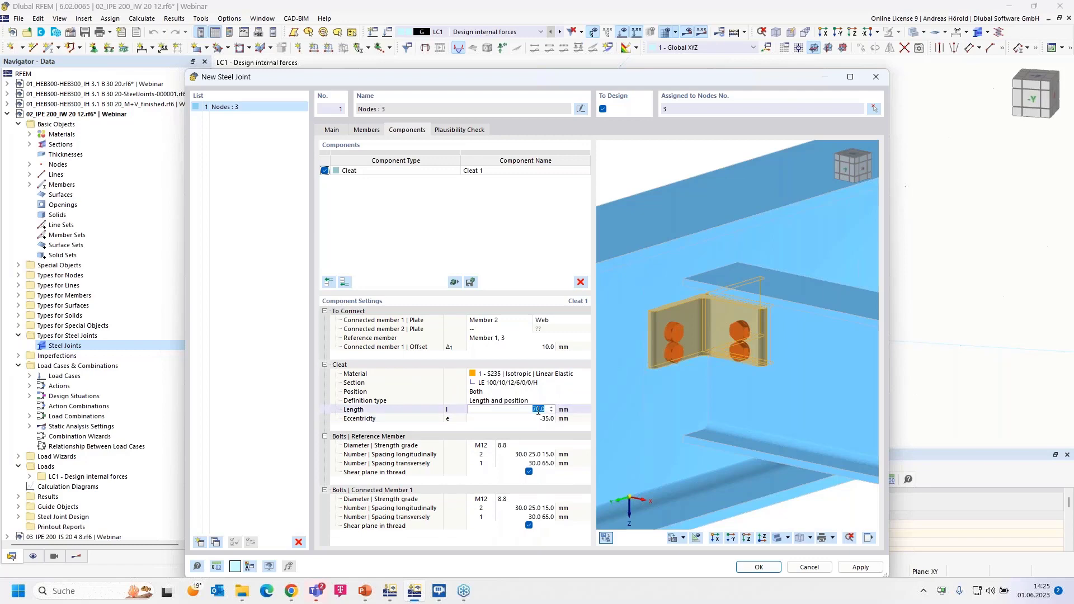
{"action": "type", "text": "150"}
{"action": "left_click", "coordinate": [542, 420]}
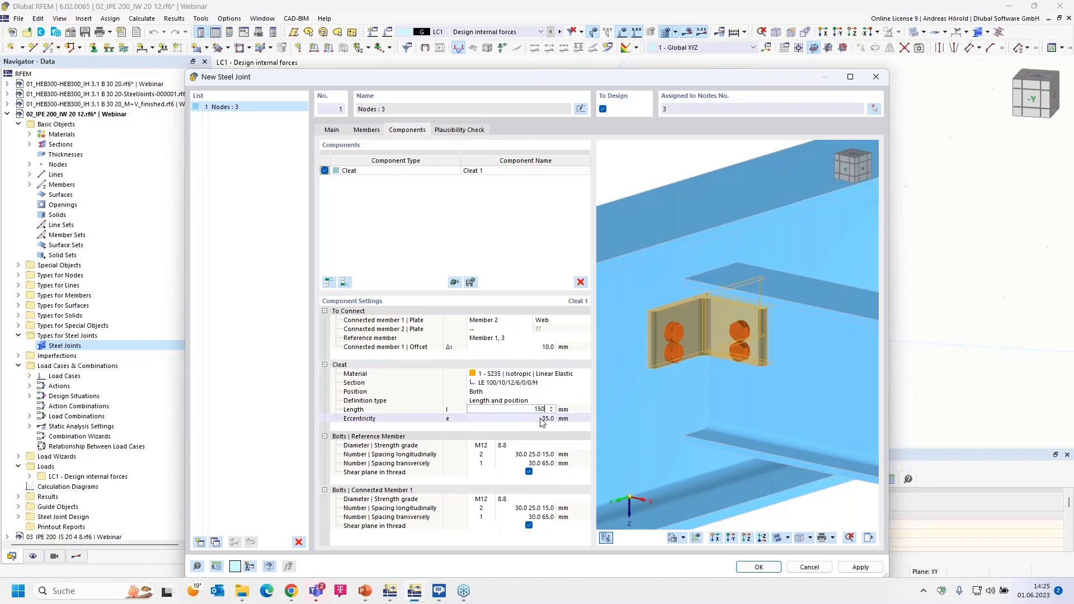
{"action": "left_click", "coordinate": [544, 418]}
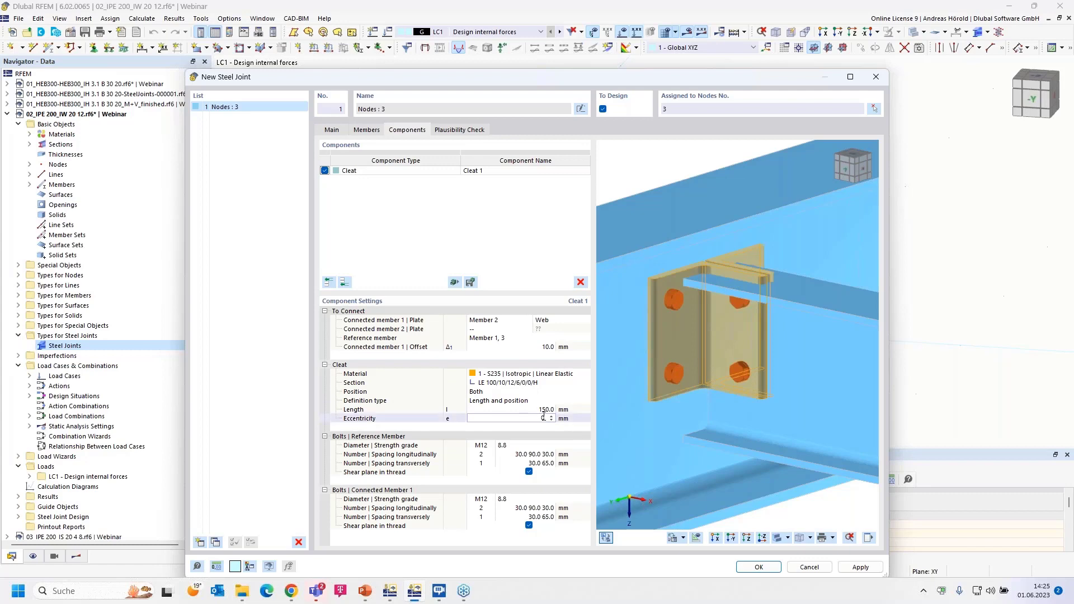
{"action": "left_click", "coordinate": [536, 409]}
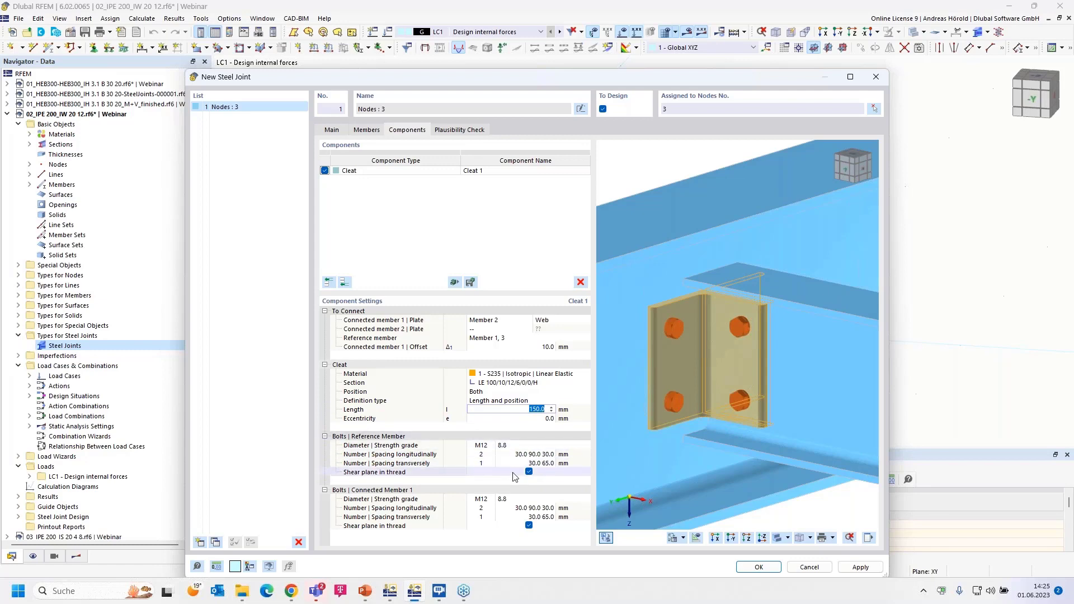
Set the reference member bolts to diameter M20 with strength grade 4.6
{"action": "left_click", "coordinate": [484, 448]}
{"action": "left_click", "coordinate": [490, 445]}
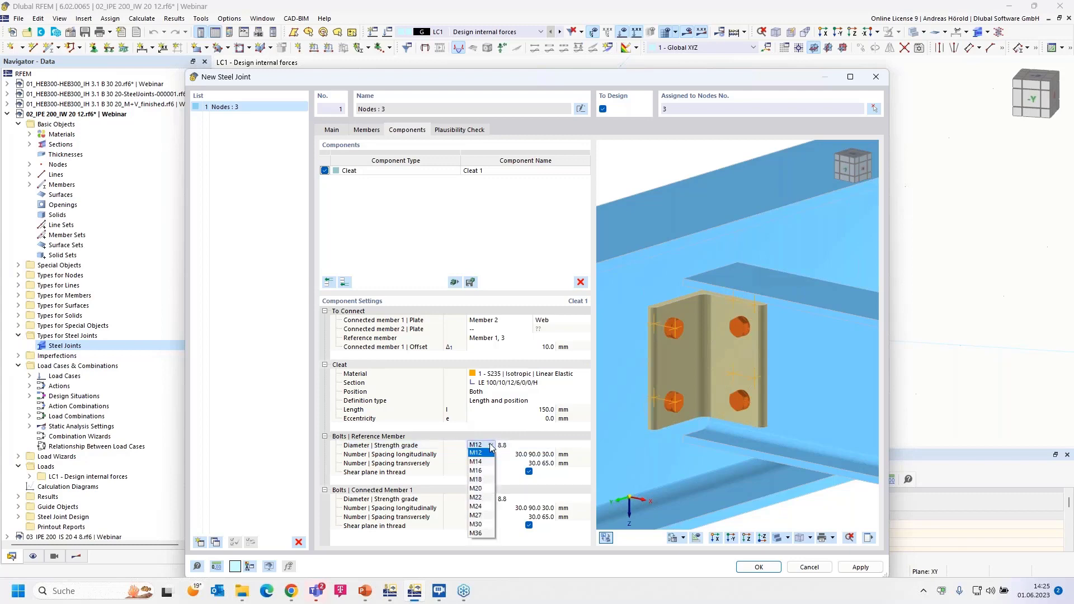
{"action": "key", "text": "Escape"}
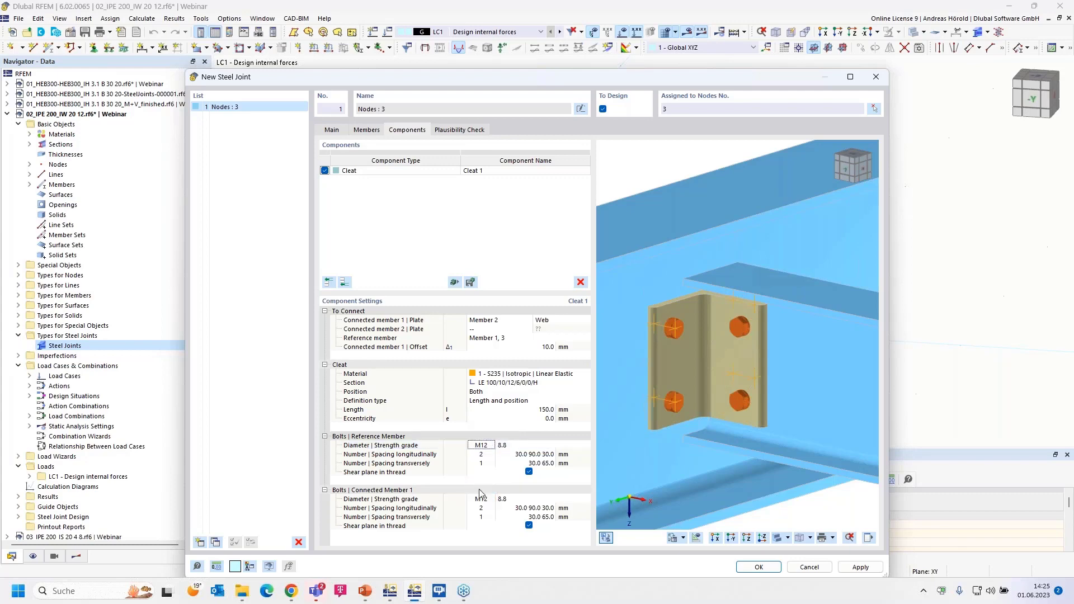
{"action": "left_click", "coordinate": [515, 445]}
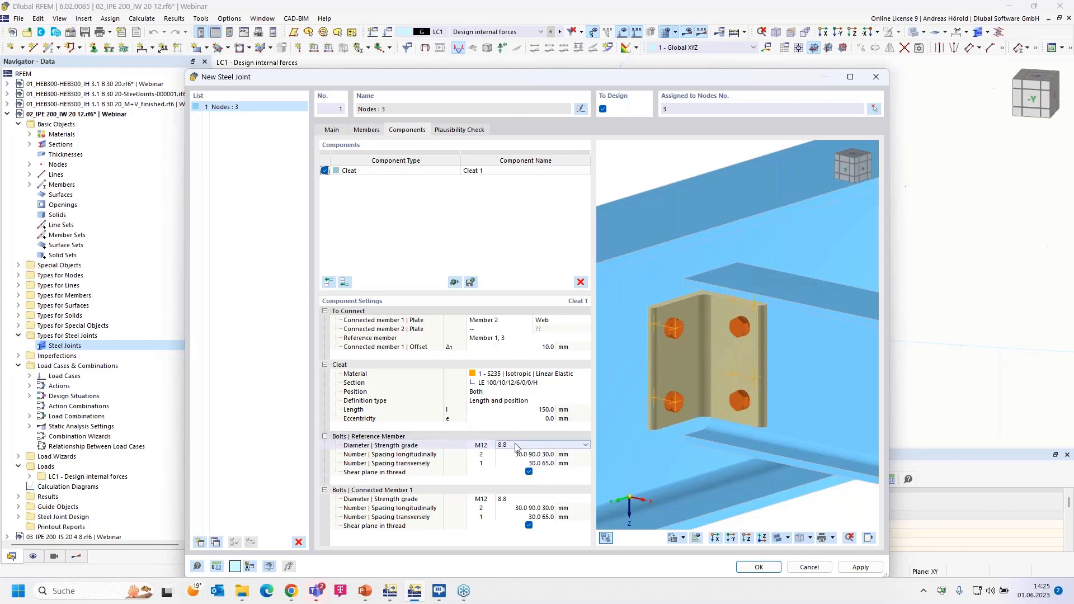
{"action": "left_click", "coordinate": [485, 446]}
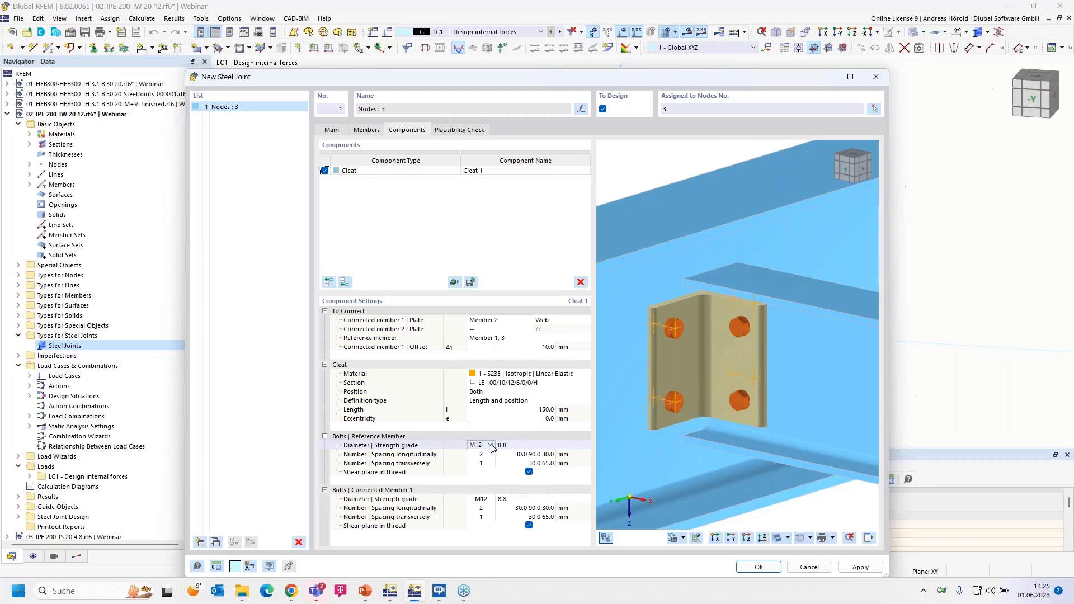
{"action": "left_click", "coordinate": [491, 446]}
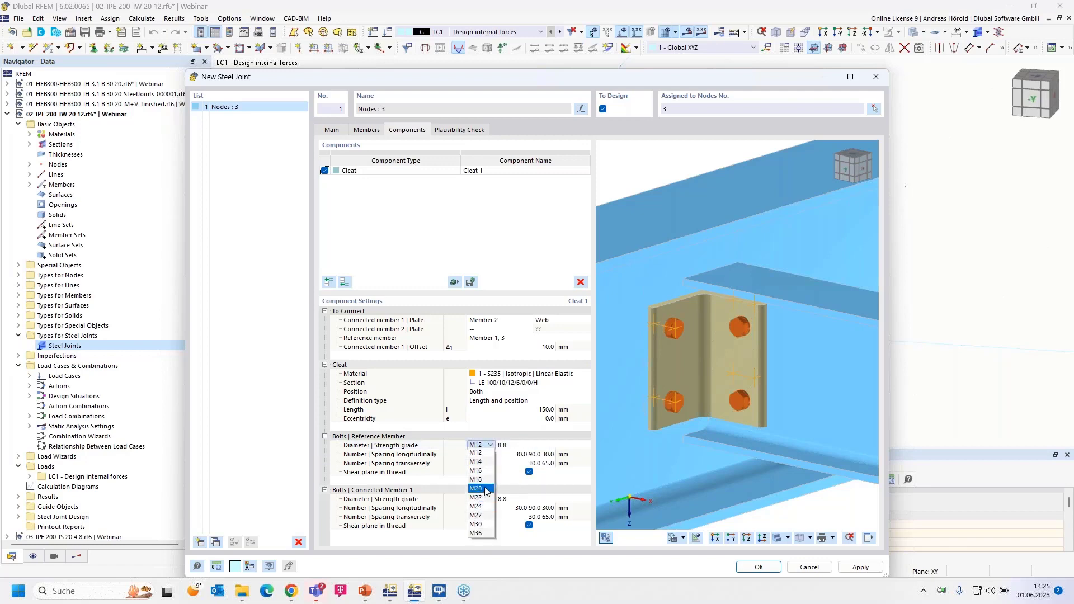
{"action": "left_click", "coordinate": [486, 490]}
{"action": "left_click", "coordinate": [520, 448]}
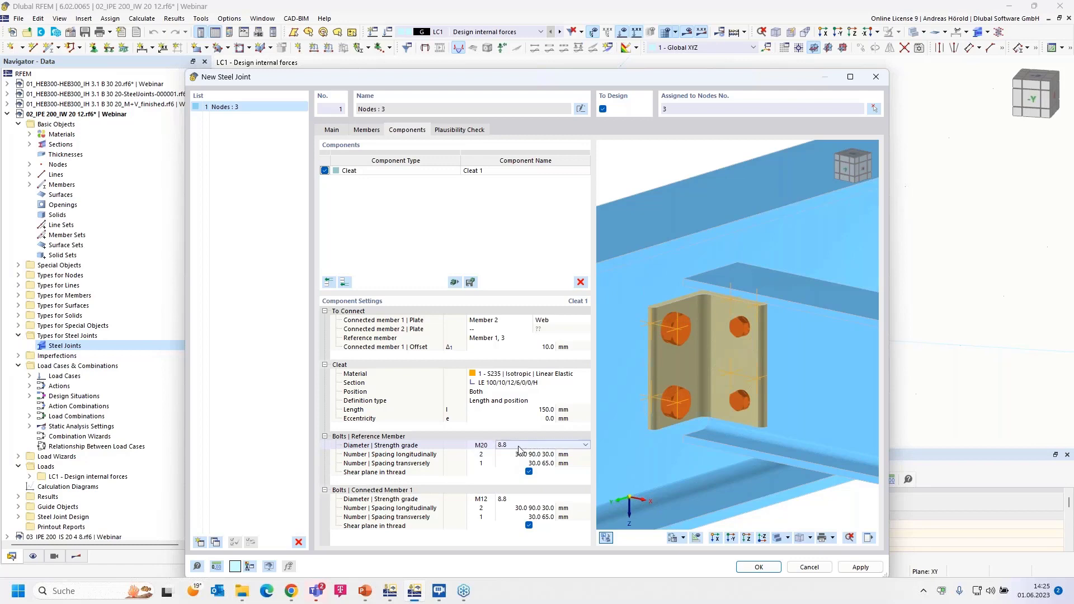
{"action": "left_click", "coordinate": [584, 446]}
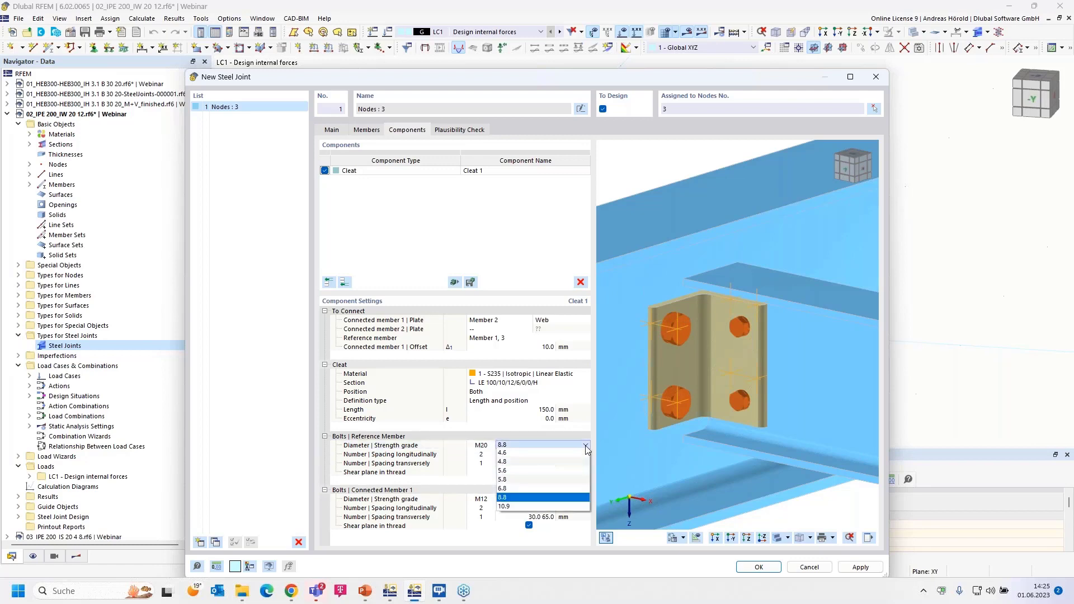
{"action": "left_click", "coordinate": [542, 453]}
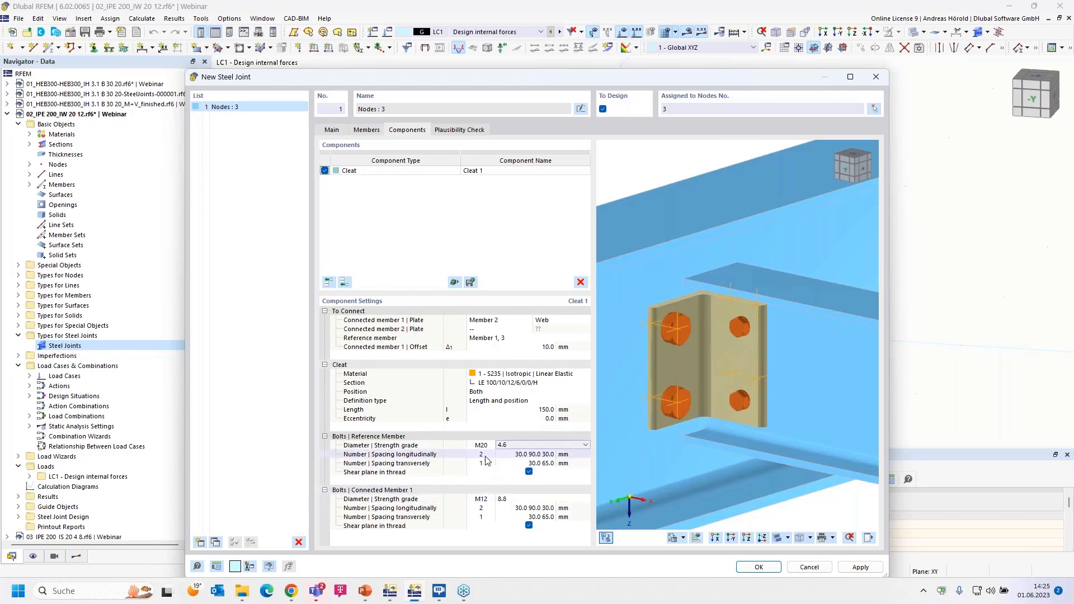
Set the reference member bolt spacing to 40 70 40 mm longitudinally and 30 65 mm transversely, with the shear plane not in the thread
{"action": "left_click", "coordinate": [511, 455]}
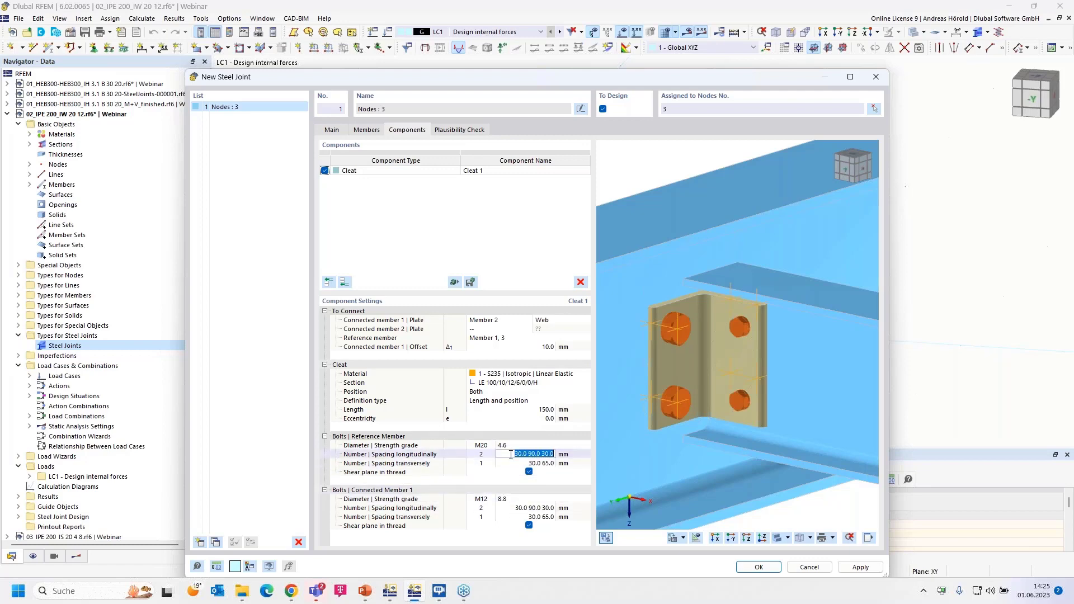
{"action": "type", "text": "40"}
{"action": "key", "text": "Tab"}
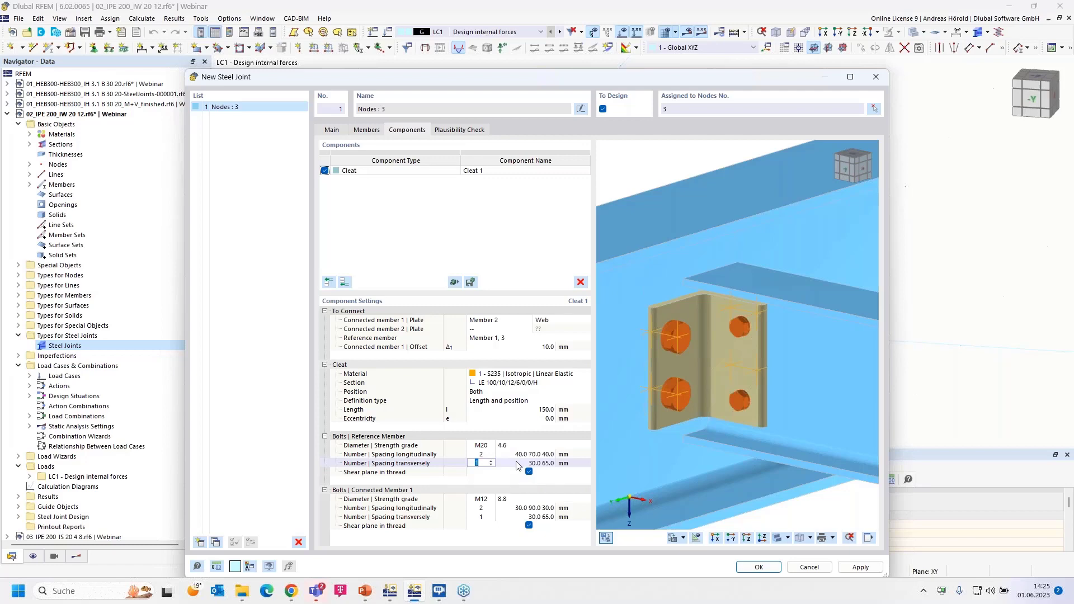
{"action": "key", "text": "Tab"}
{"action": "type", "text": "3"}
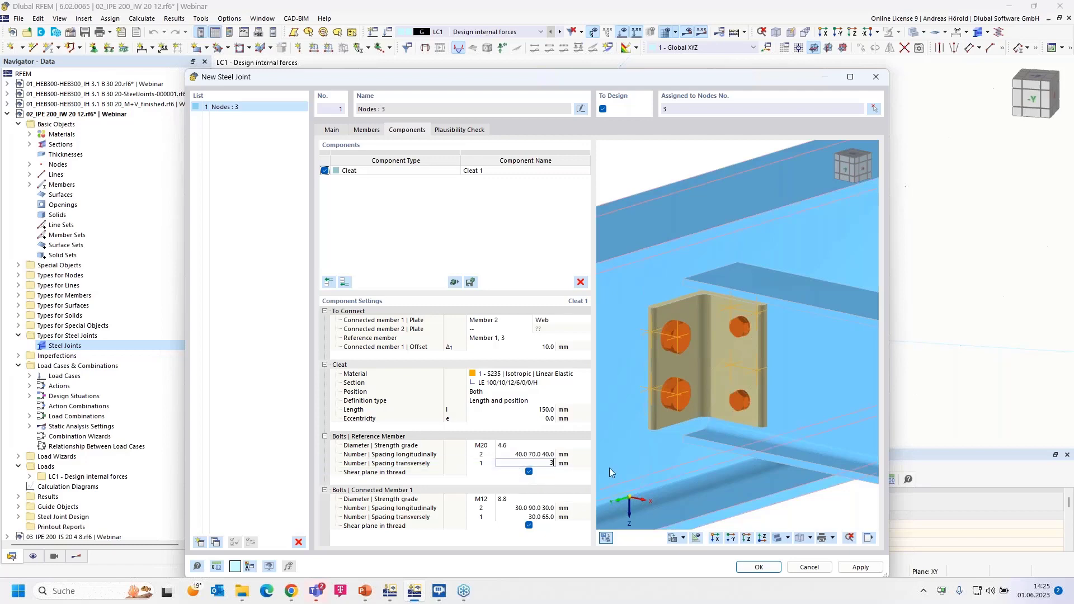
{"action": "key", "text": "Return"}
{"action": "left_click", "coordinate": [528, 472]}
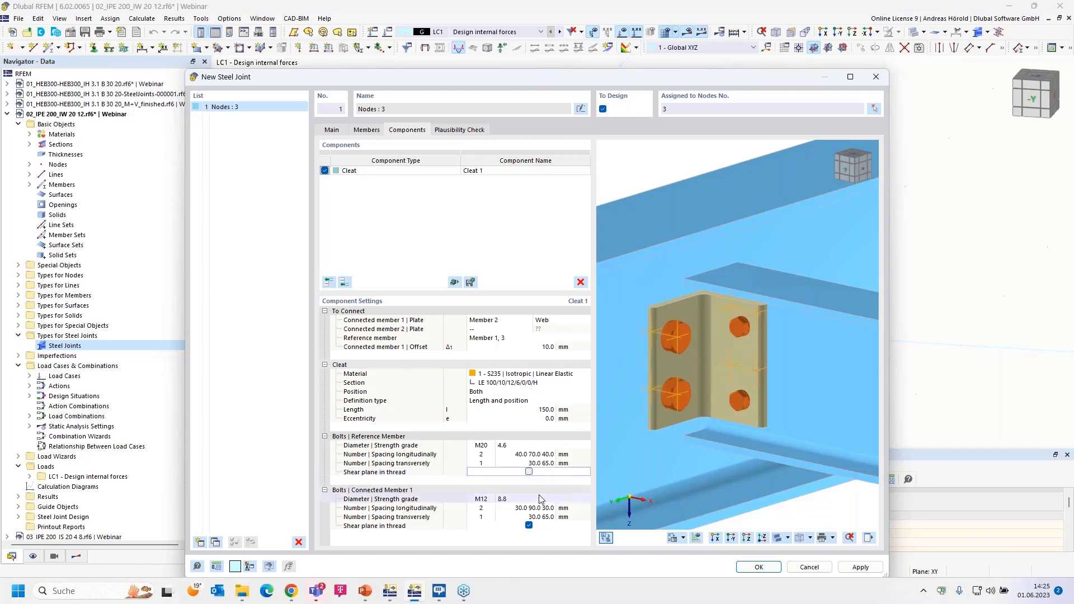
Set the bolts of connected member 1 to diameter M20 with strength grade 4.6
{"action": "left_click", "coordinate": [482, 500]}
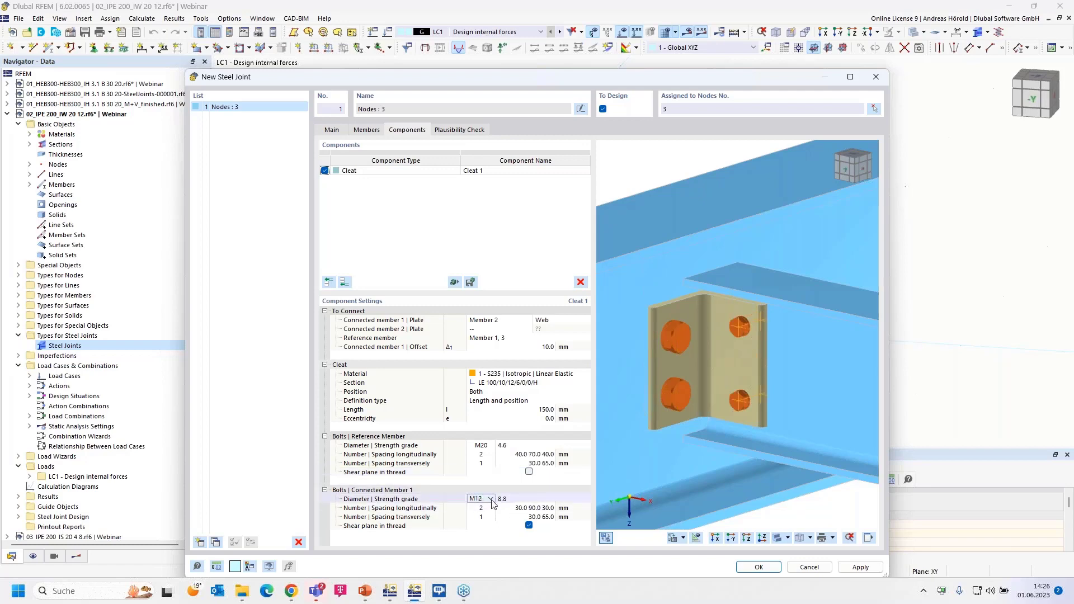
{"action": "left_click", "coordinate": [492, 499]}
{"action": "left_click", "coordinate": [486, 533]}
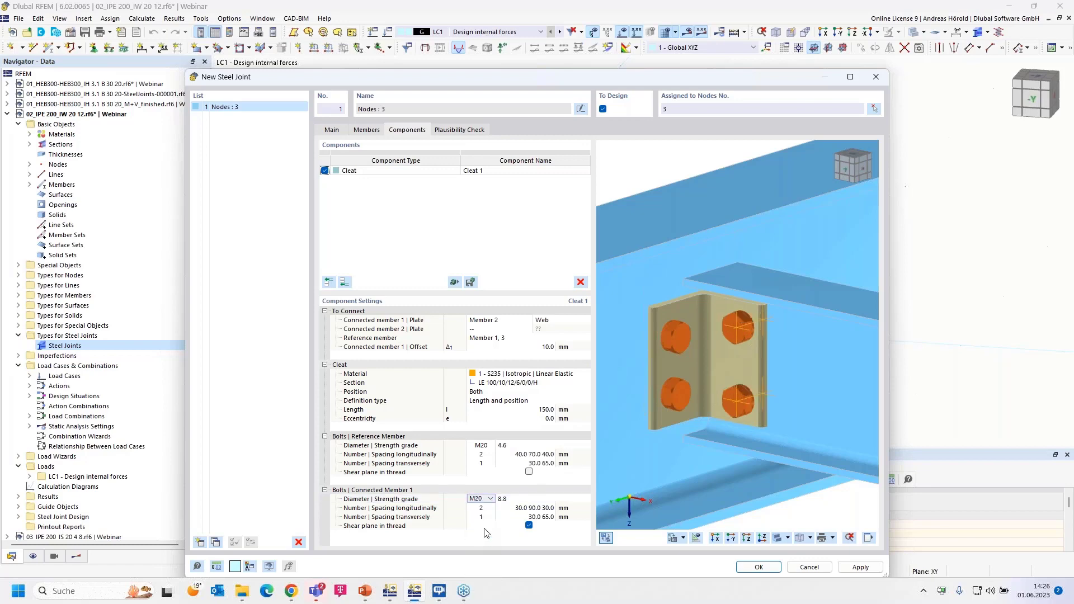
{"action": "left_click", "coordinate": [517, 500]}
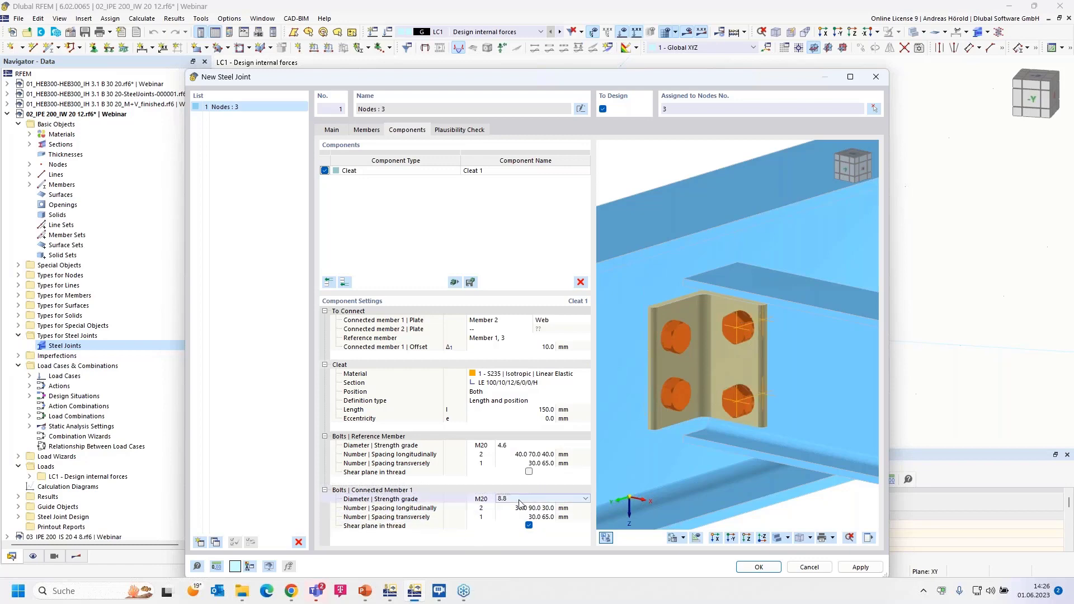
{"action": "left_click", "coordinate": [585, 499]}
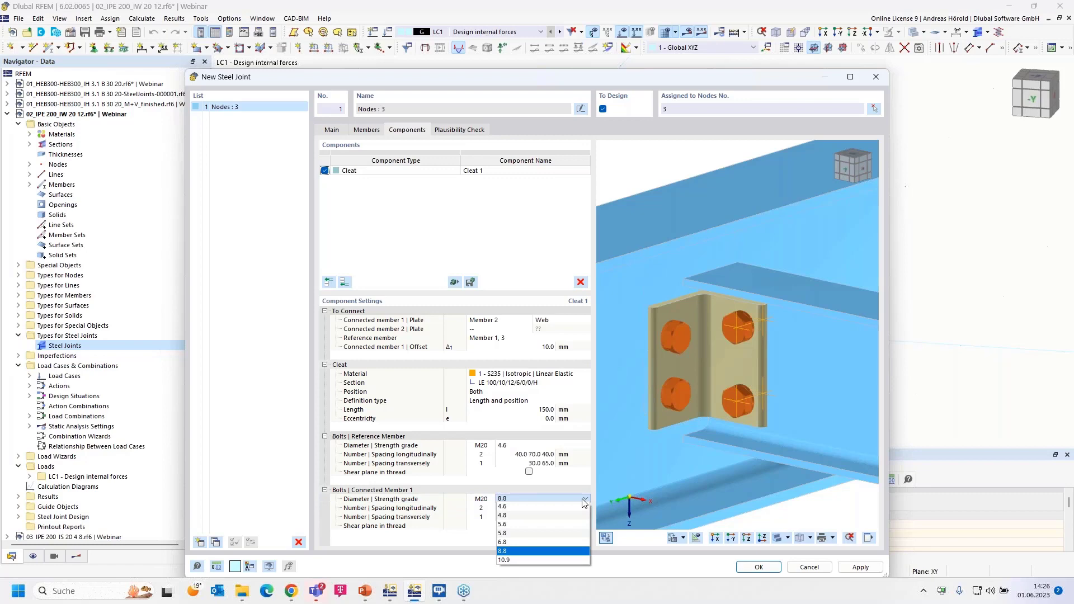
{"action": "left_click", "coordinate": [534, 506]}
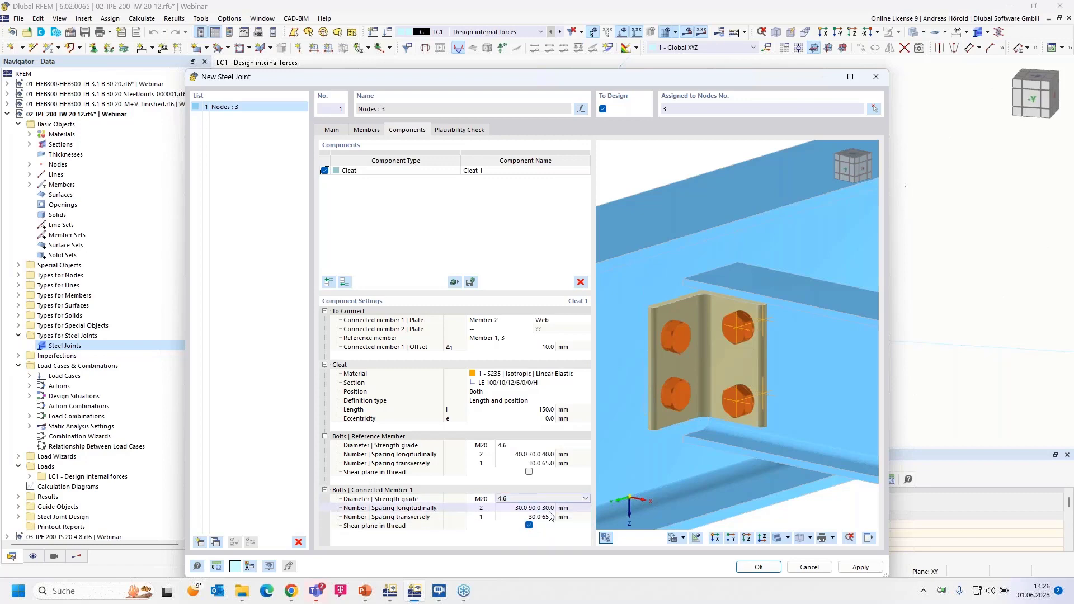
Set the connected member 1 bolt spacing to 40 70 40 mm longitudinally and 40 55 mm transversely, with the shear plane not in the thread
{"action": "double_click", "coordinate": [518, 509]}
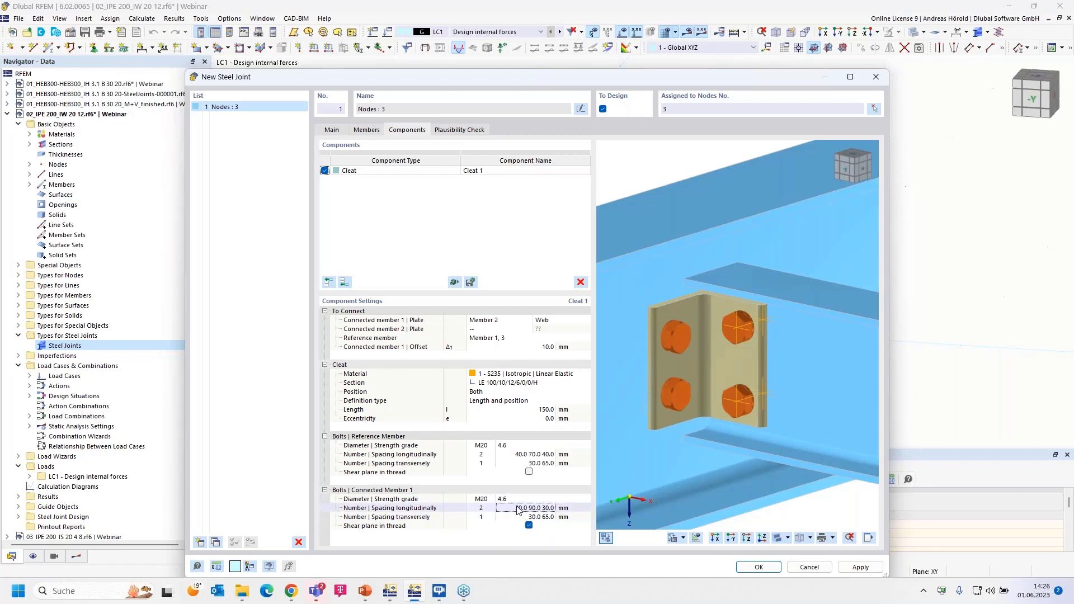
{"action": "type", "text": "40 70 40"}
{"action": "key", "text": "Tab"}
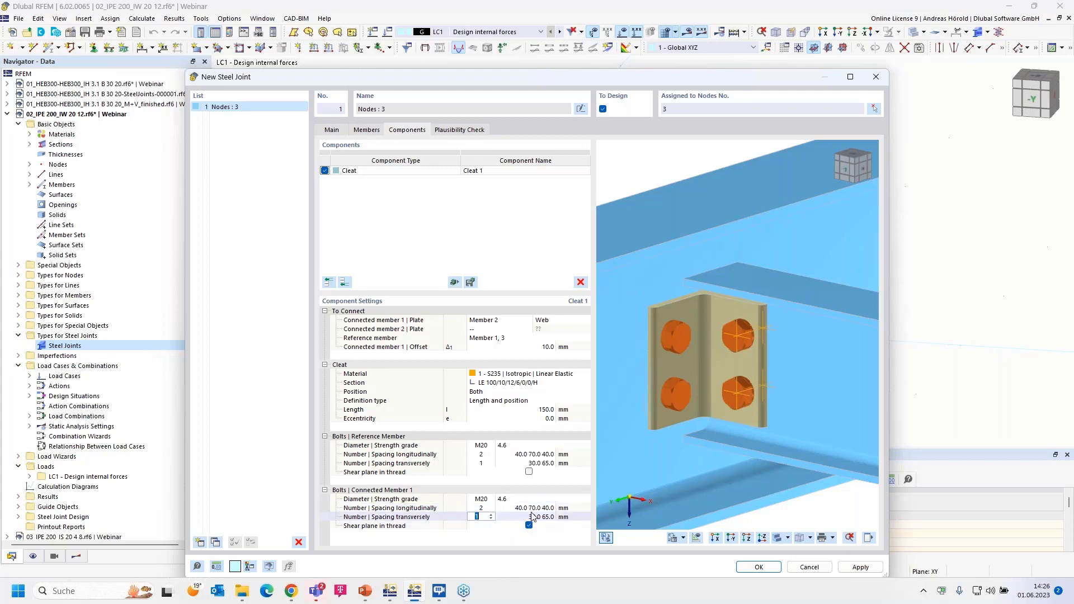
{"action": "key", "text": "Tab"}
{"action": "type", "text": "40"}
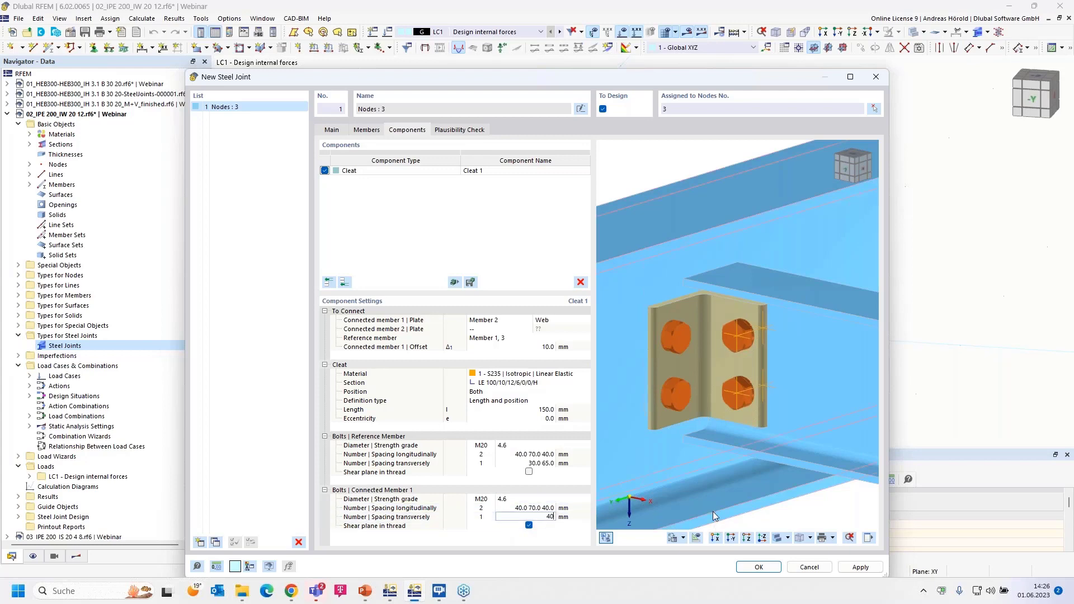
{"action": "key", "text": "Tab"}
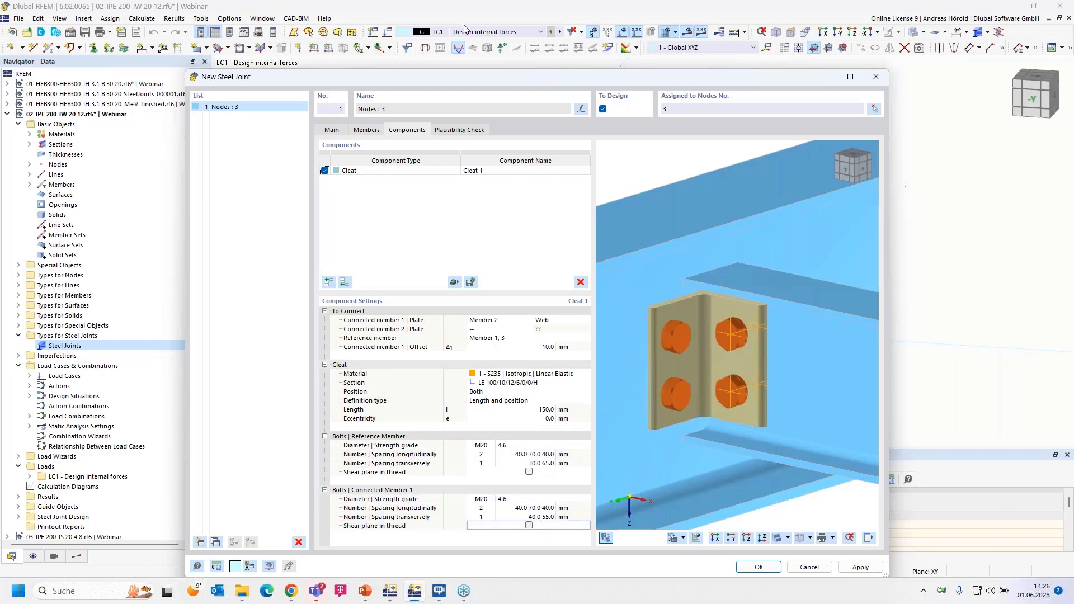
Accept the steel joint after its plausibility check and run the Steel Joint Design calculation
{"action": "left_click", "coordinate": [459, 131]}
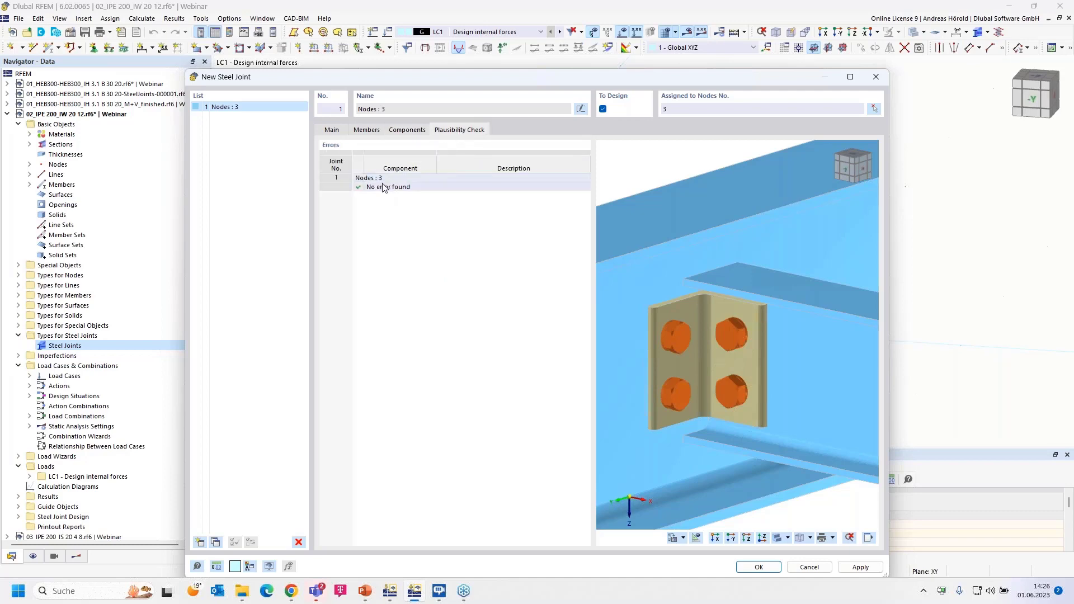
{"action": "left_click", "coordinate": [754, 568]}
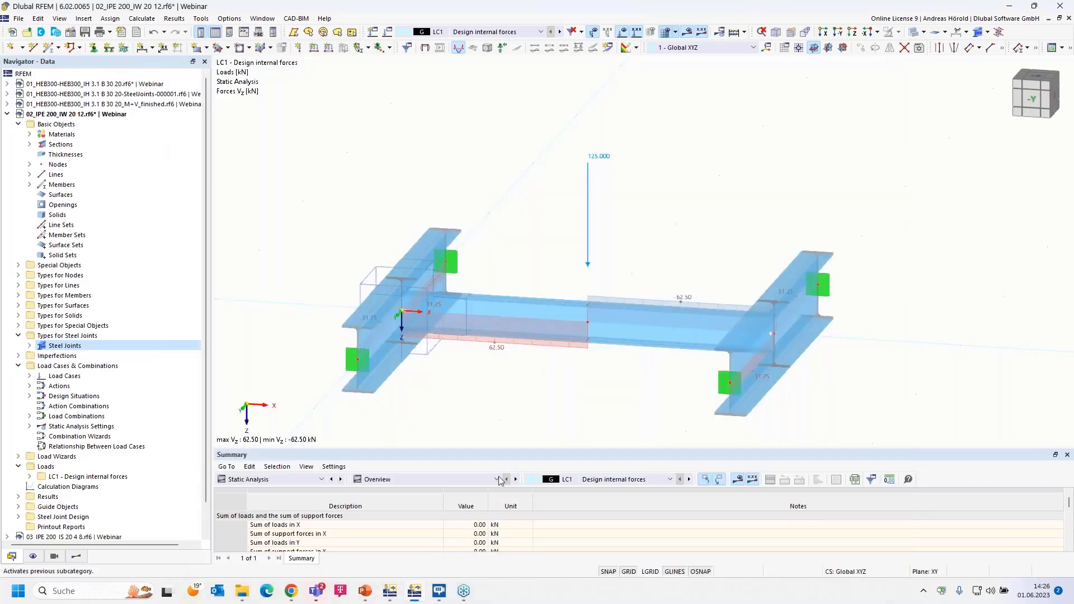
{"action": "left_click", "coordinate": [292, 479]}
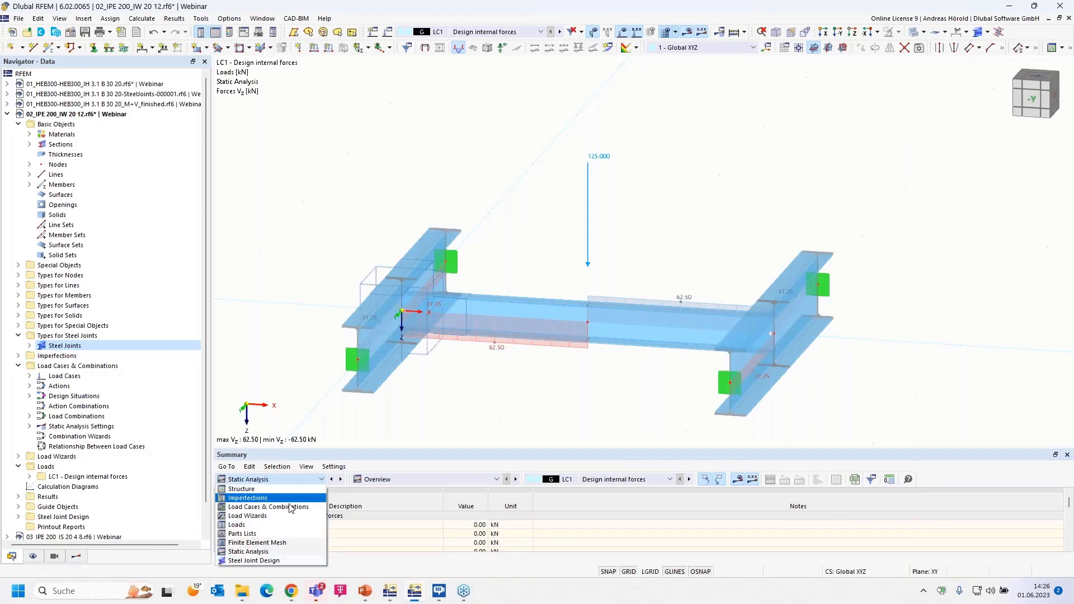
{"action": "left_click", "coordinate": [281, 561]}
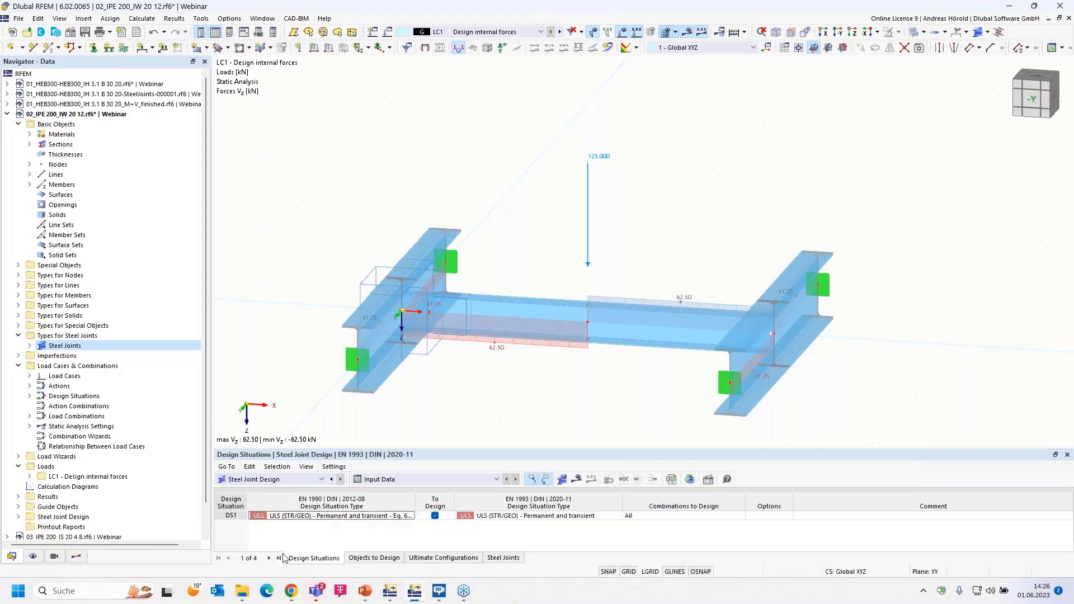
{"action": "left_click", "coordinate": [579, 481]}
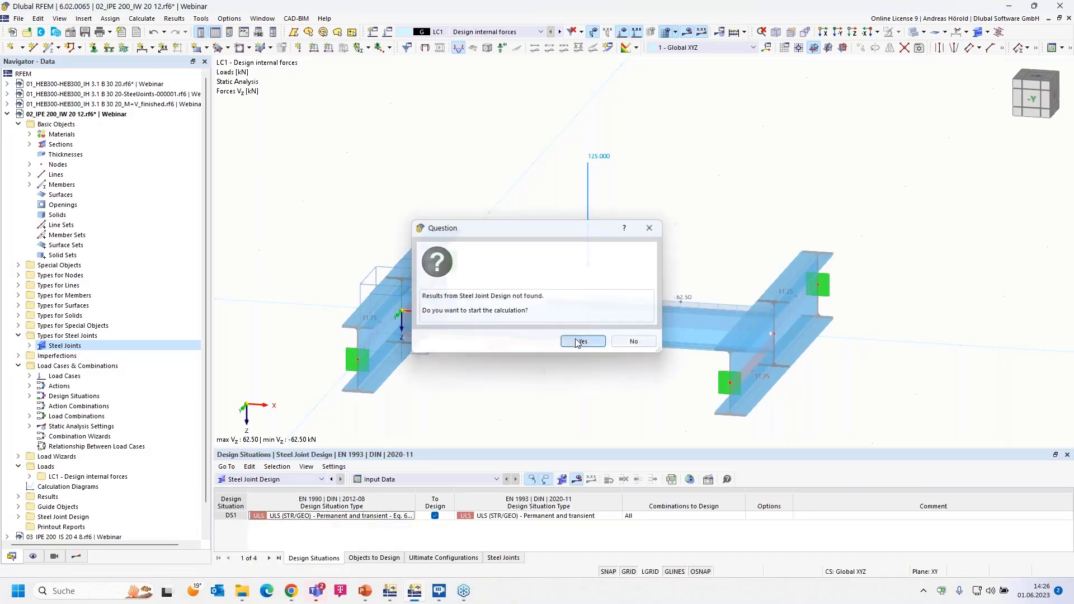
{"action": "left_click", "coordinate": [577, 343]}
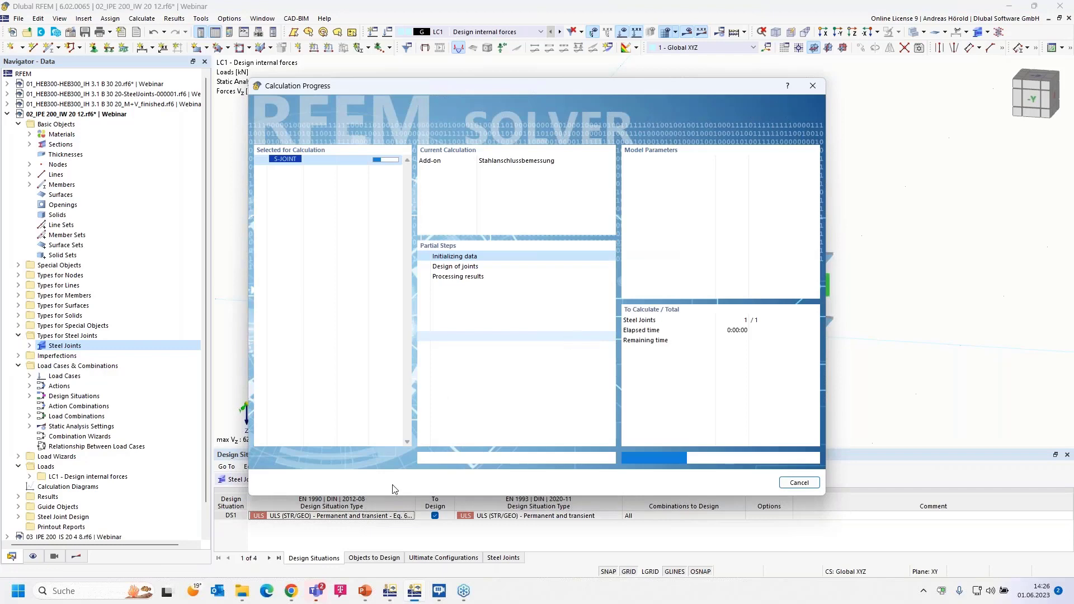
Switch to the PowerPoint slide show and view the capacity comparison for Pinned Connection IW 20 12
{"action": "mouse_move", "coordinate": [368, 586]}
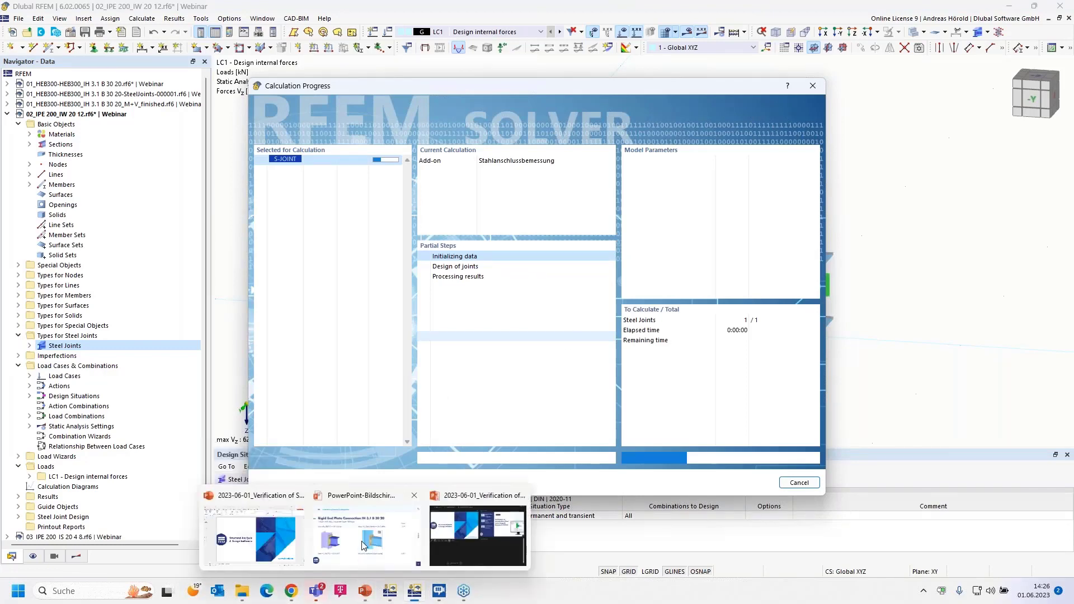
{"action": "left_click", "coordinate": [363, 545]}
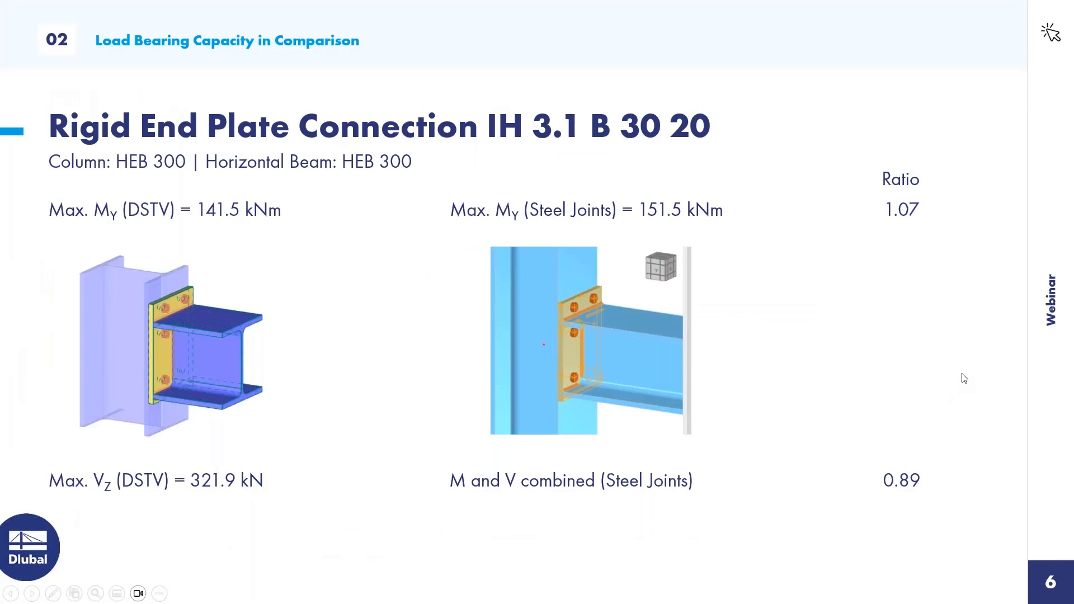
{"action": "key", "text": "Right"}
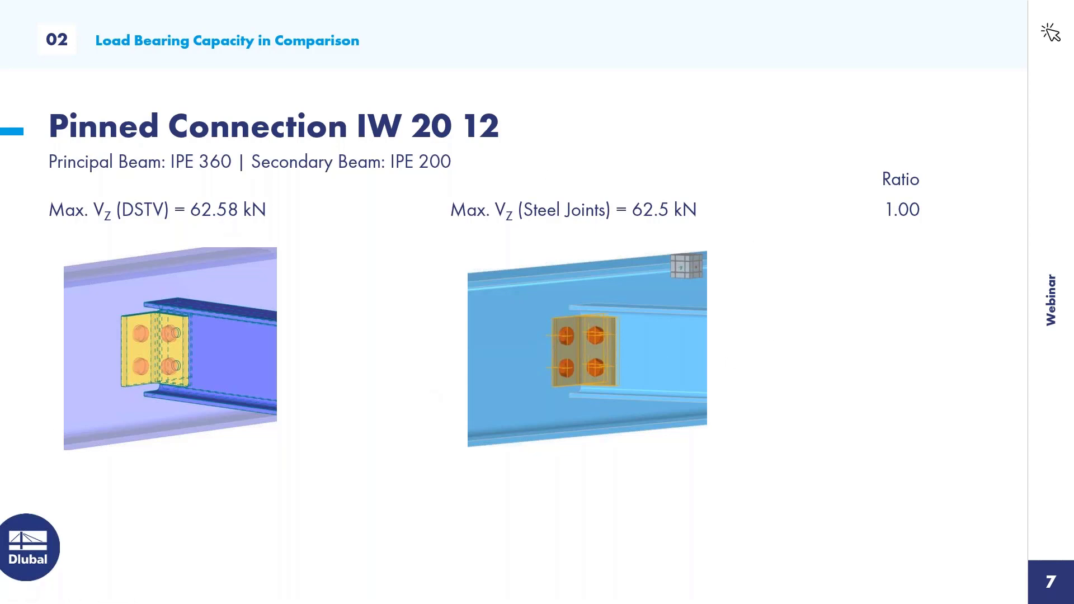
Switch back to RFEM and examine the cleat's governing bolt check details, including the shear resistance and bearing resistance
{"action": "key", "text": "alt+Tab"}
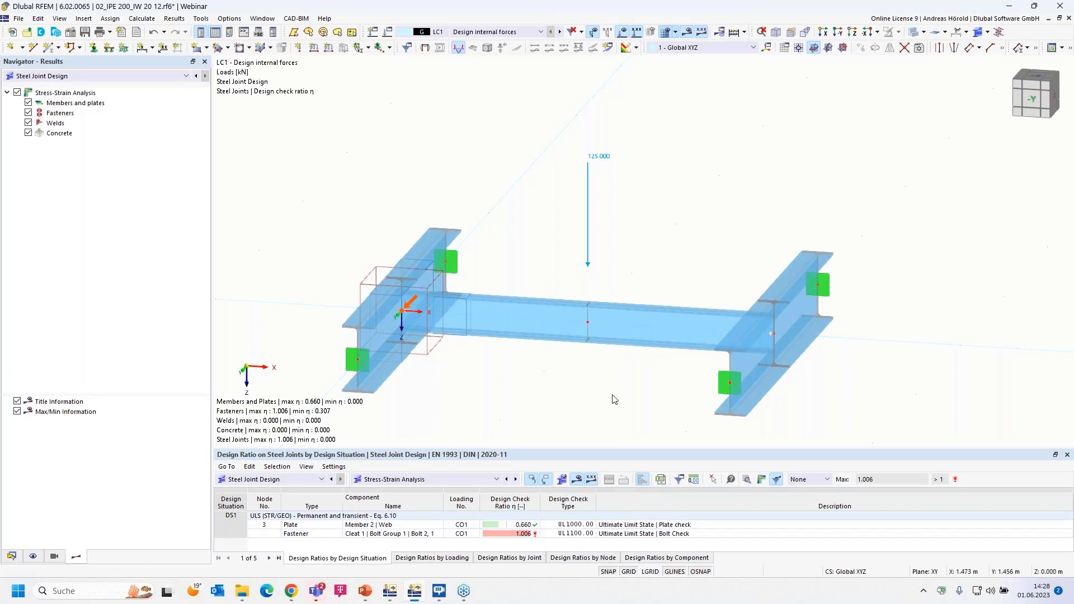
{"action": "left_click", "coordinate": [519, 536]}
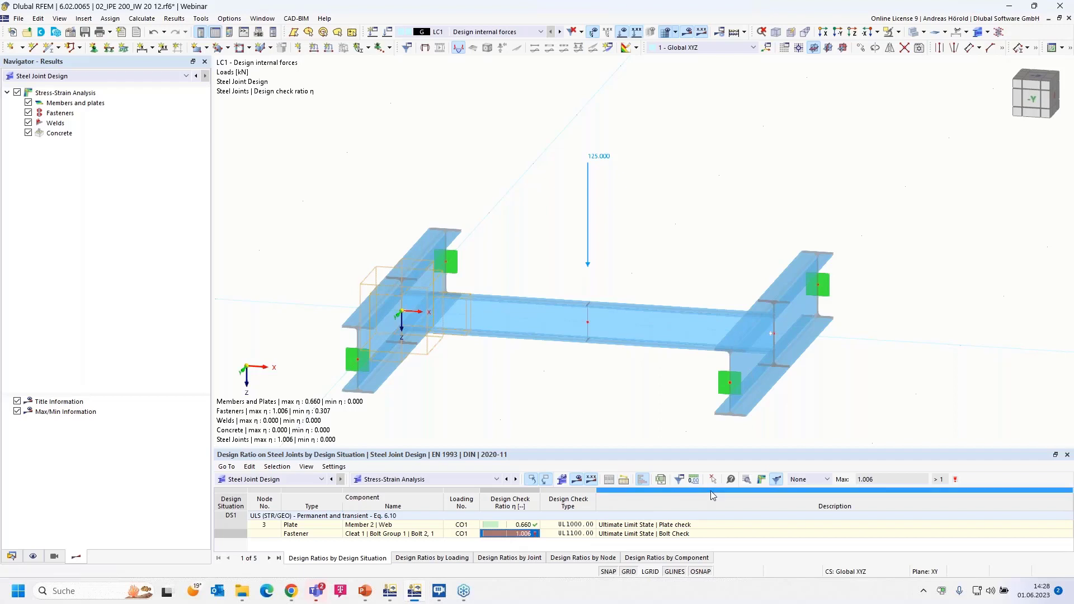
{"action": "left_click", "coordinate": [747, 480]}
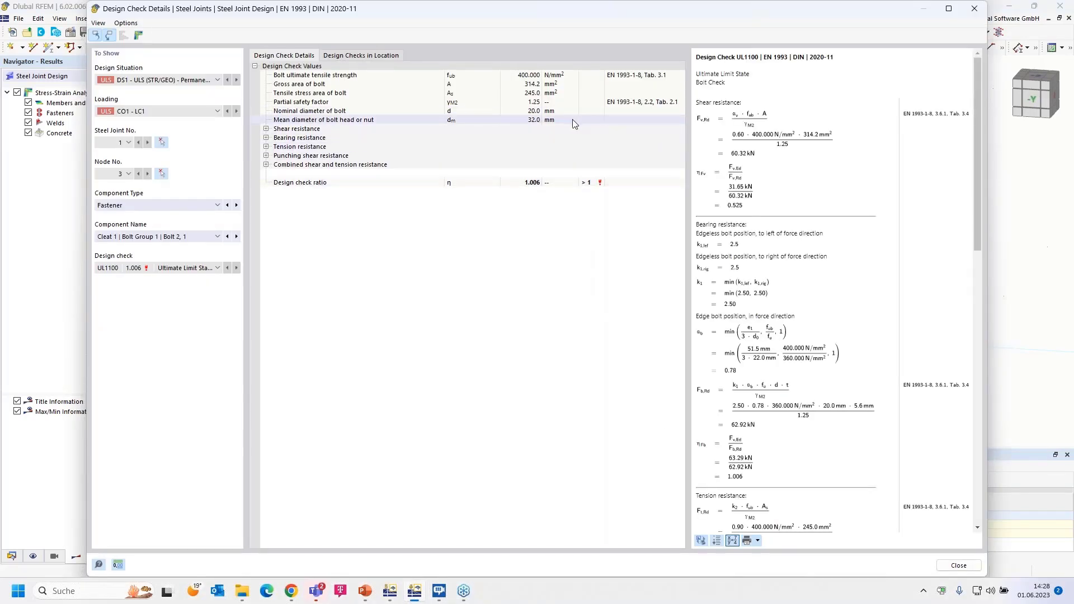
{"action": "left_click", "coordinate": [267, 129]}
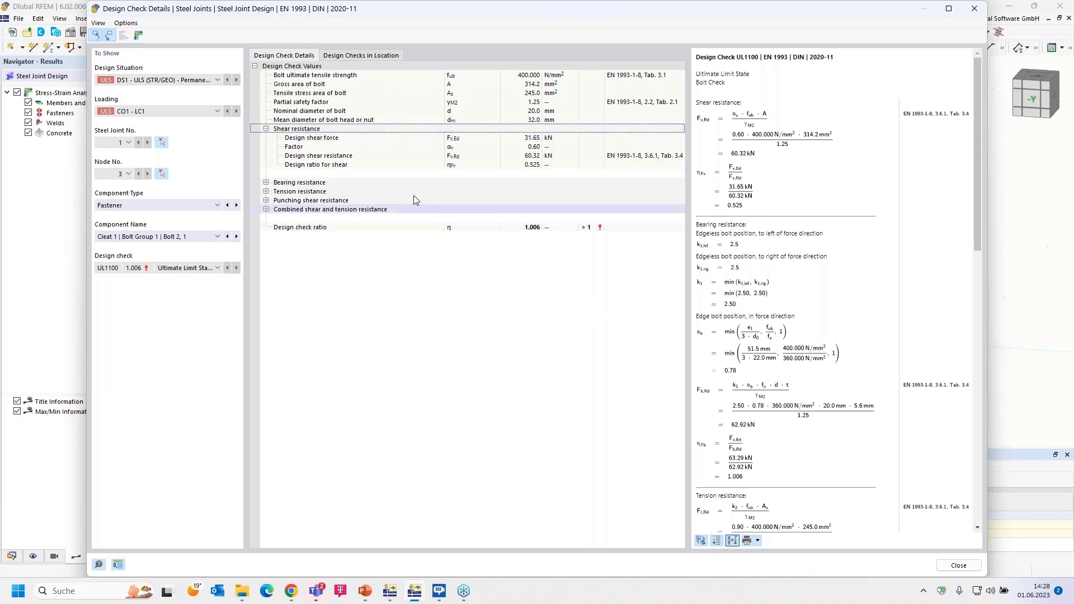
{"action": "left_click", "coordinate": [267, 182]}
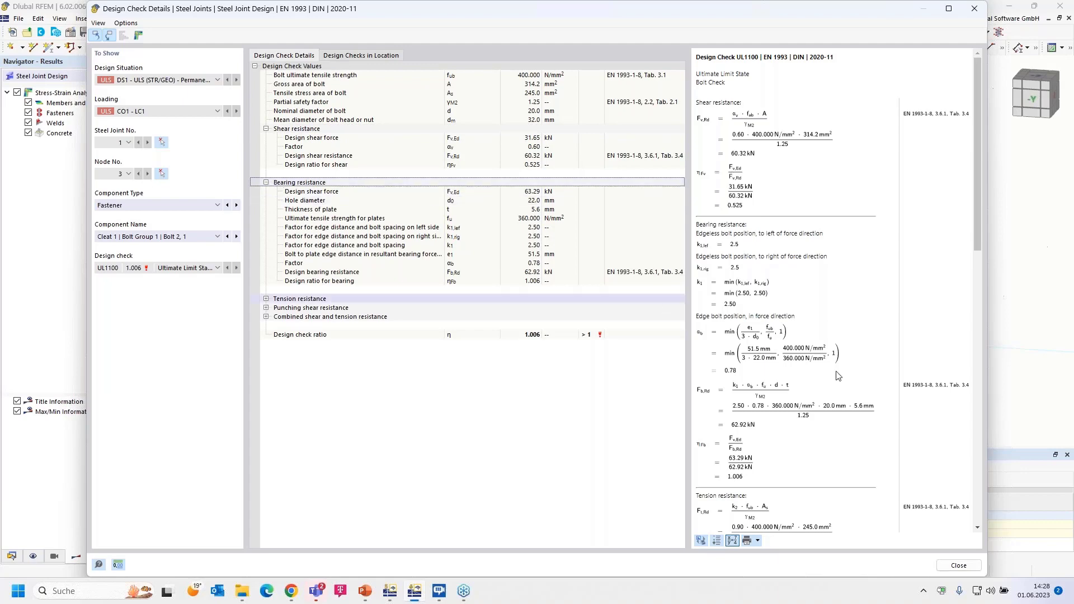
Review the bolt's tension, punching shear and combined shear and tension resistance formulas, then close the design check details
{"action": "scroll", "coordinate": [819, 285], "scroll_direction": "down", "scroll_amount": 8}
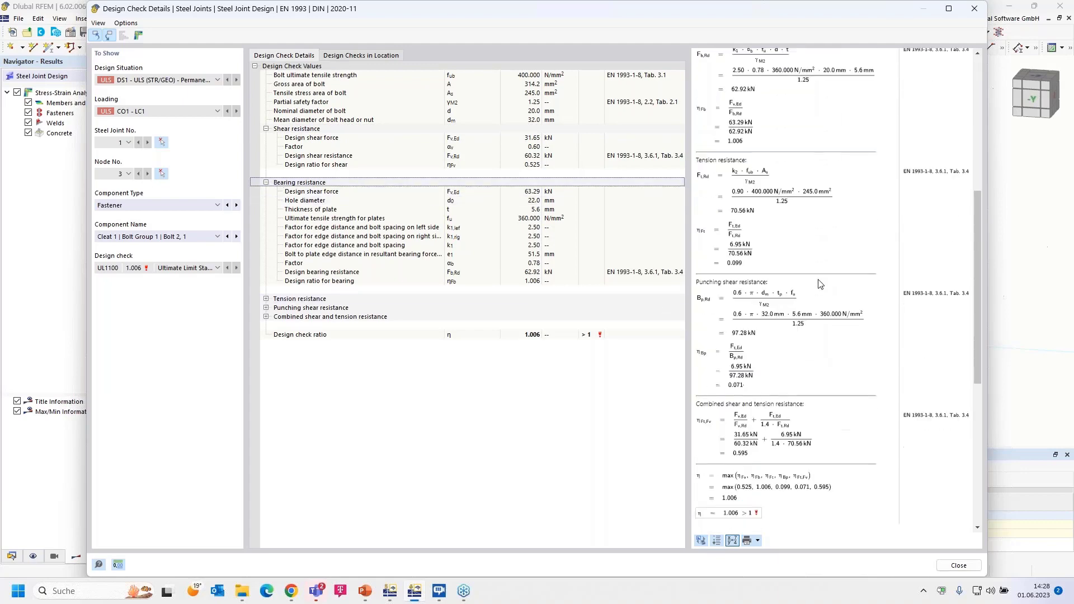
{"action": "scroll", "coordinate": [819, 284], "scroll_direction": "up", "scroll_amount": 10}
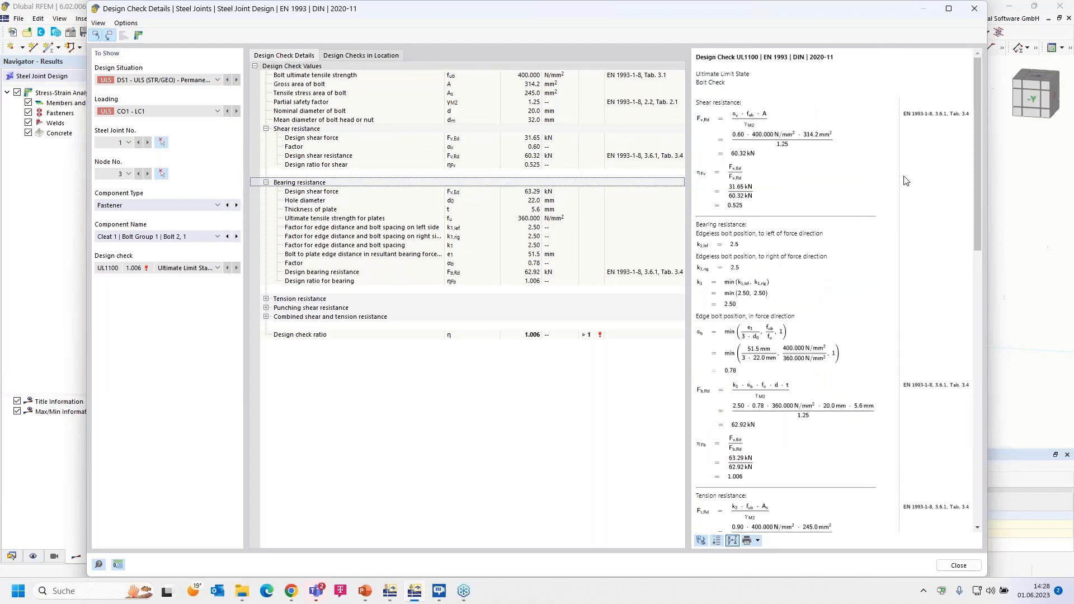
{"action": "left_click", "coordinate": [974, 9]}
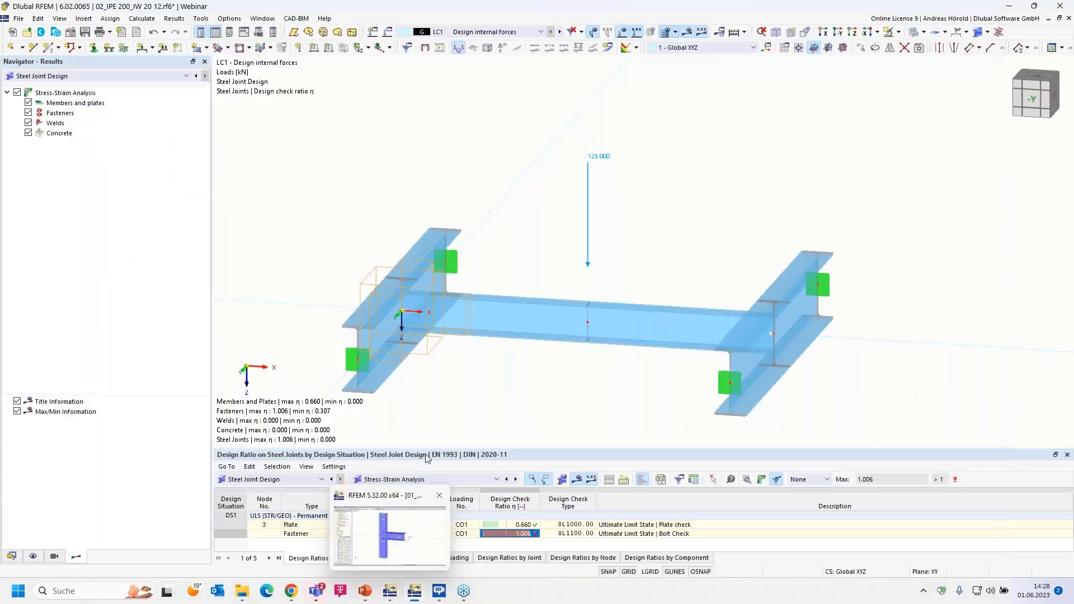
Return to the model data of the open files and make 03_IPE 200_IS 20 4 8.rf6 the active model
{"action": "left_click", "coordinate": [11, 557]}
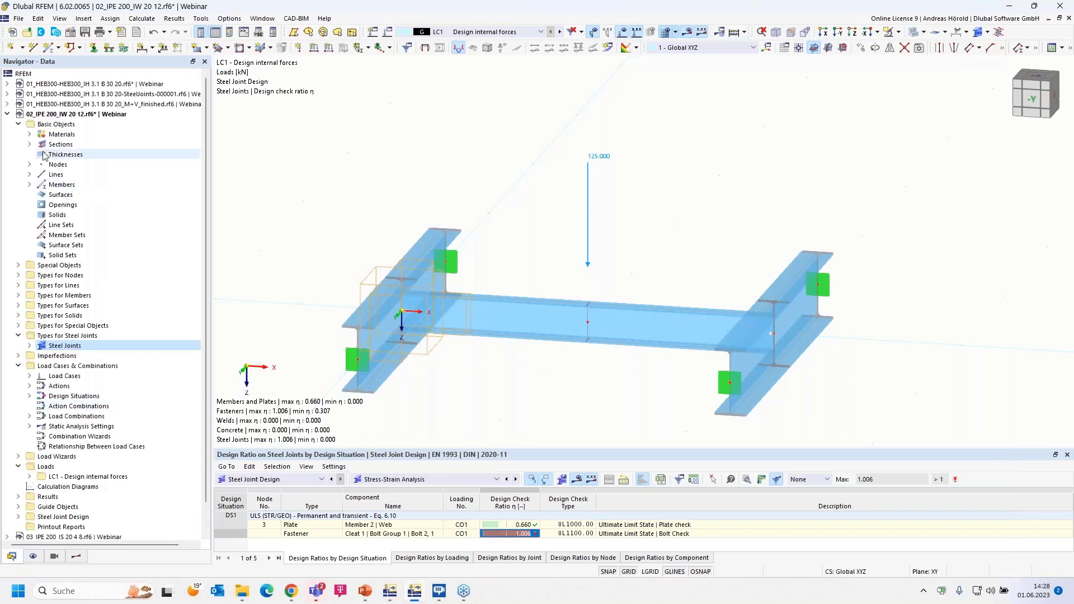
{"action": "left_click", "coordinate": [9, 115]}
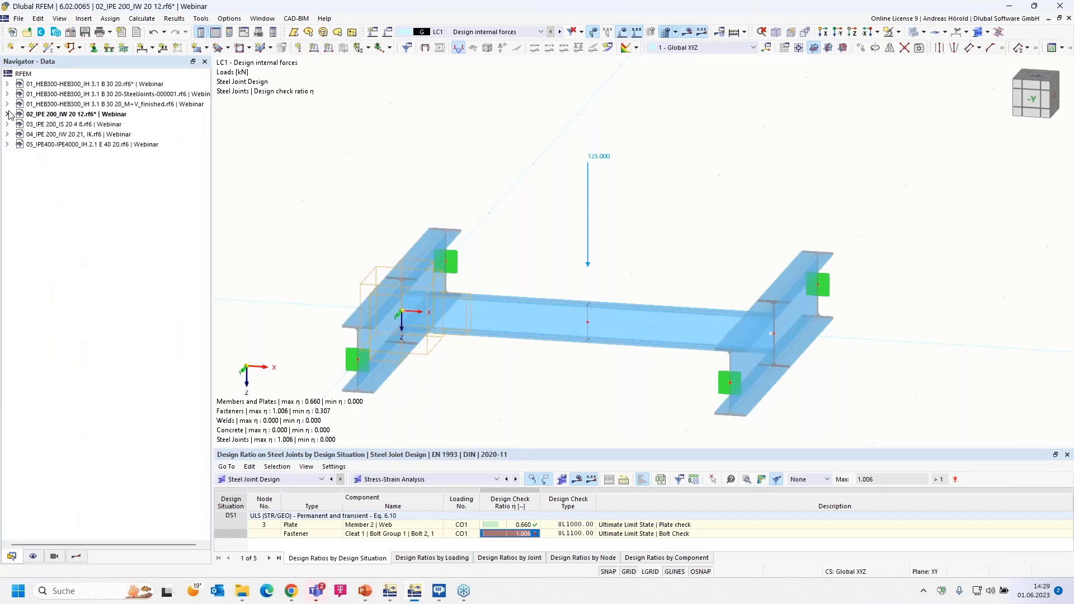
{"action": "left_click", "coordinate": [73, 125]}
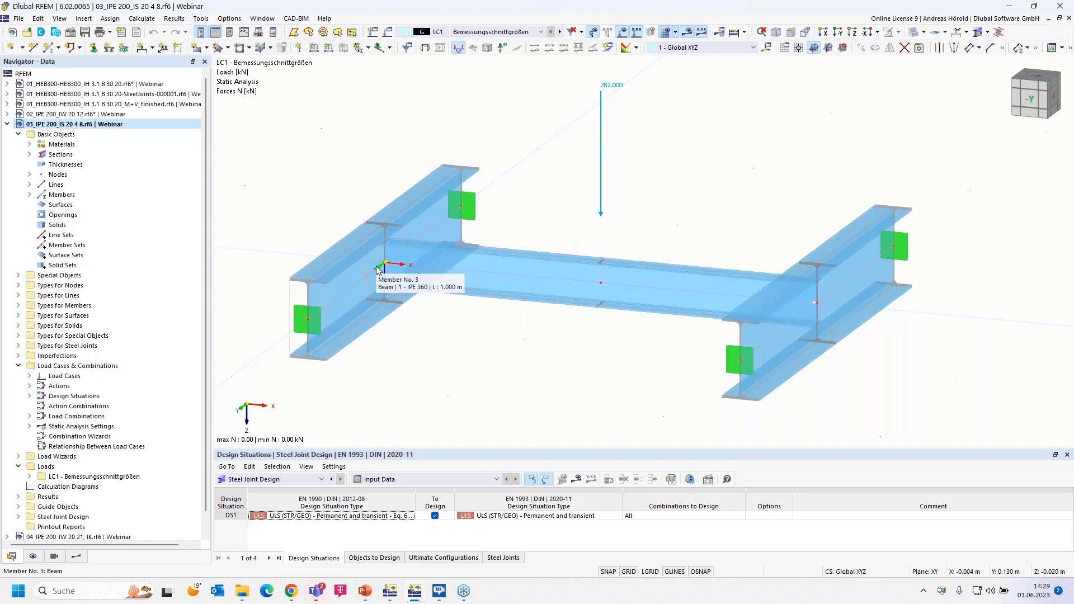
Create a new steel joint and assign it to node 3 at the beam-to-girder intersection
{"action": "left_click", "coordinate": [19, 345]}
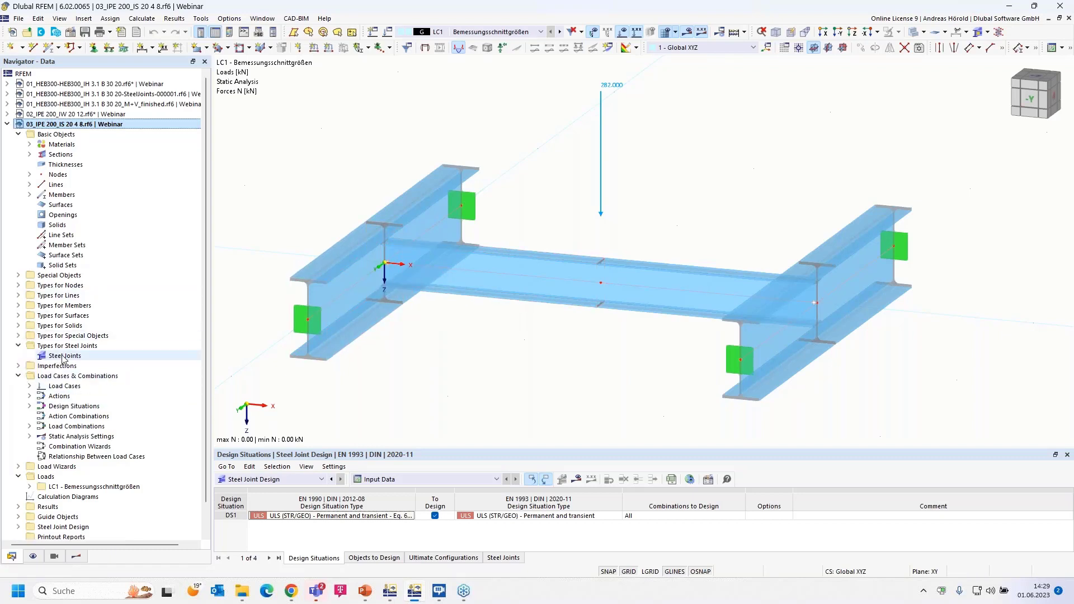
{"action": "left_click", "coordinate": [63, 356]}
{"action": "double_click", "coordinate": [63, 357]}
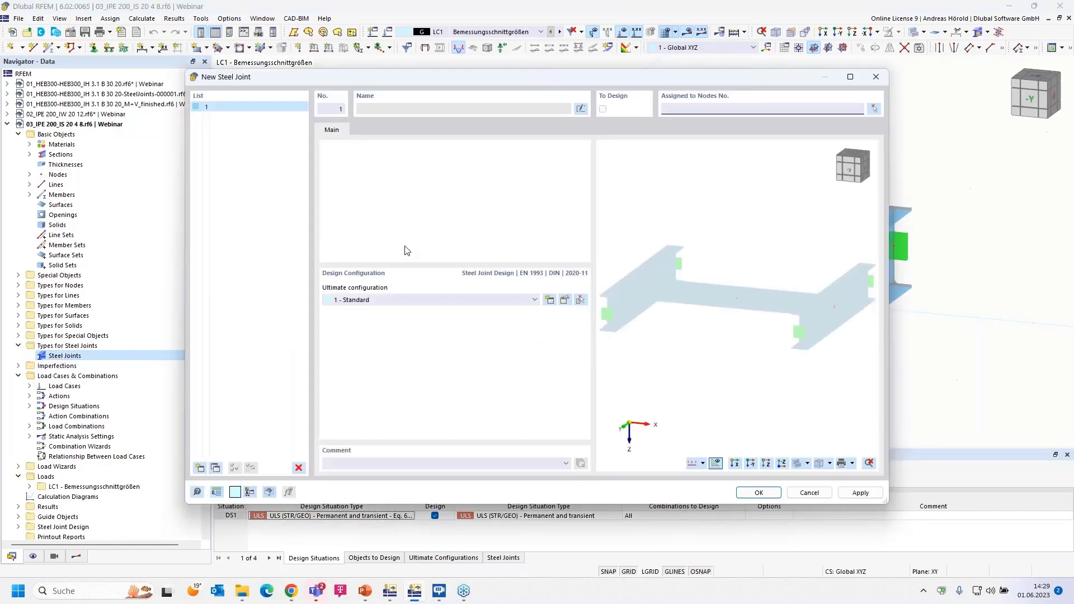
{"action": "left_click", "coordinate": [873, 109]}
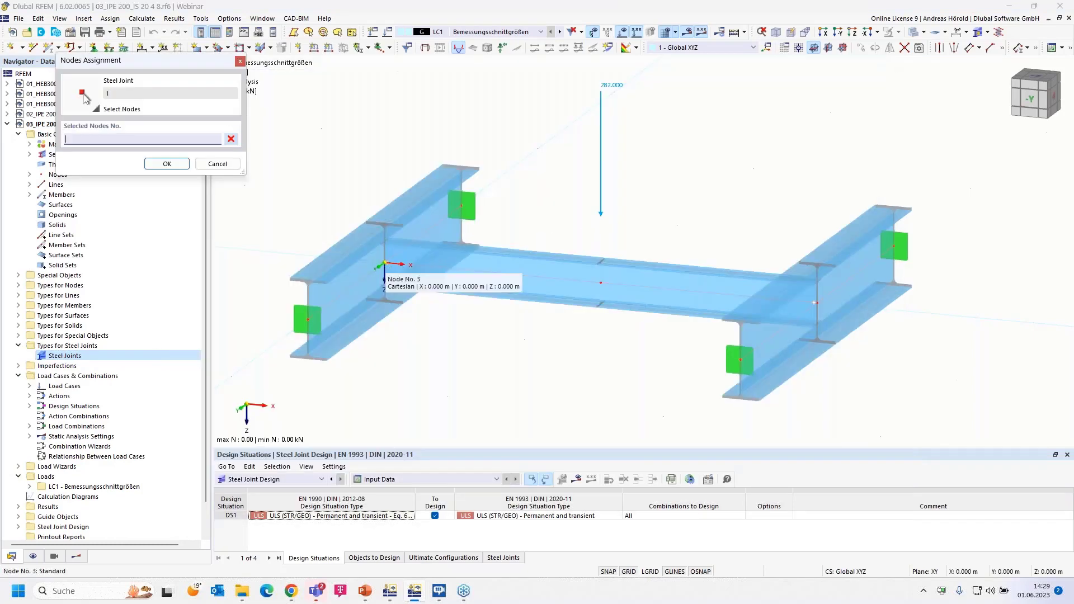
{"action": "left_click", "coordinate": [166, 164]}
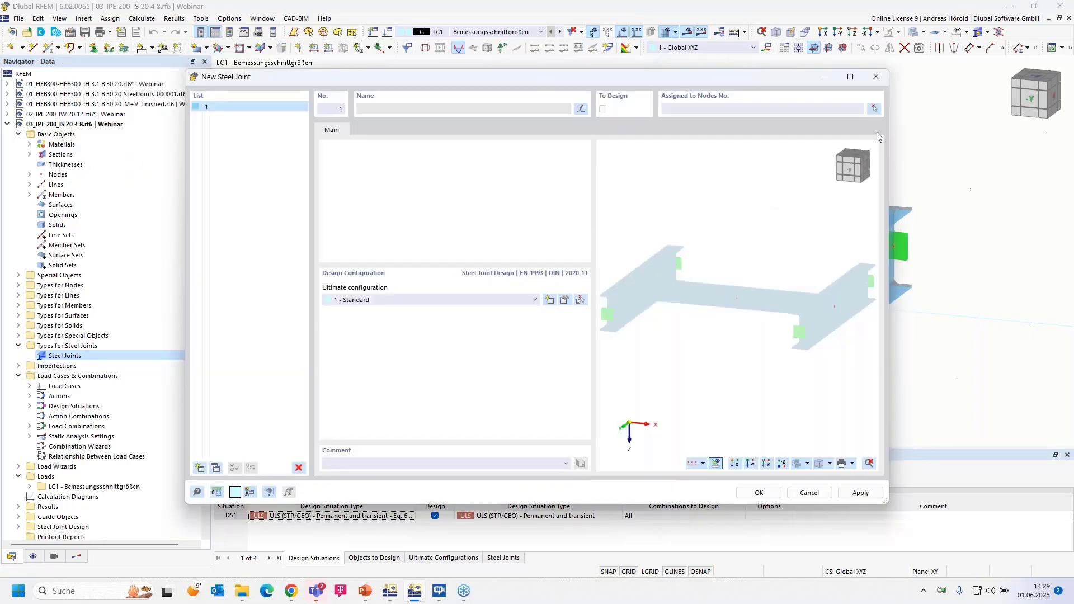
{"action": "left_click", "coordinate": [874, 110]}
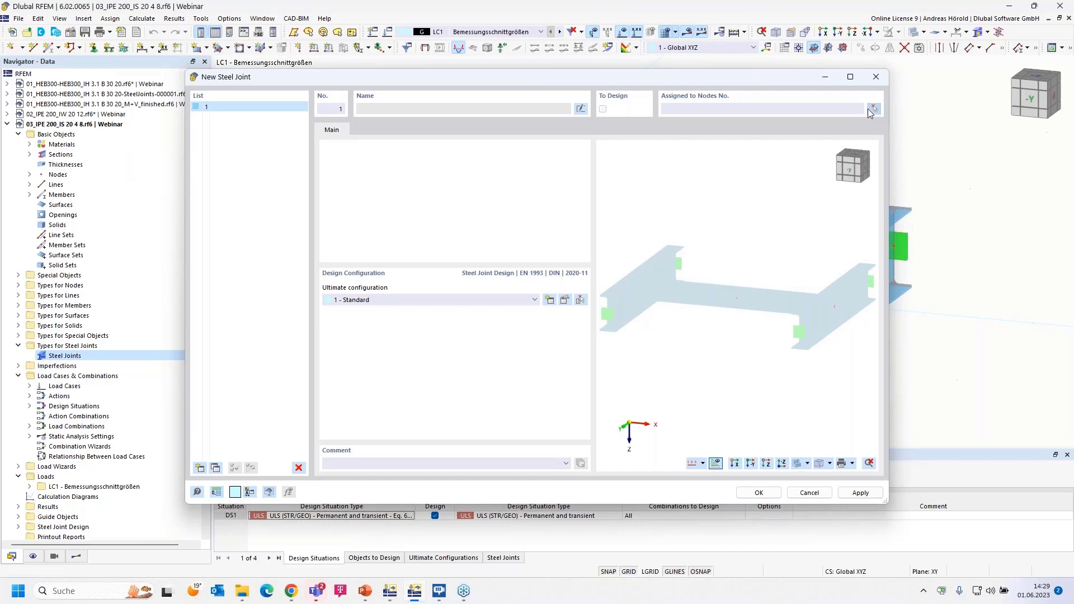
{"action": "left_click", "coordinate": [384, 263]}
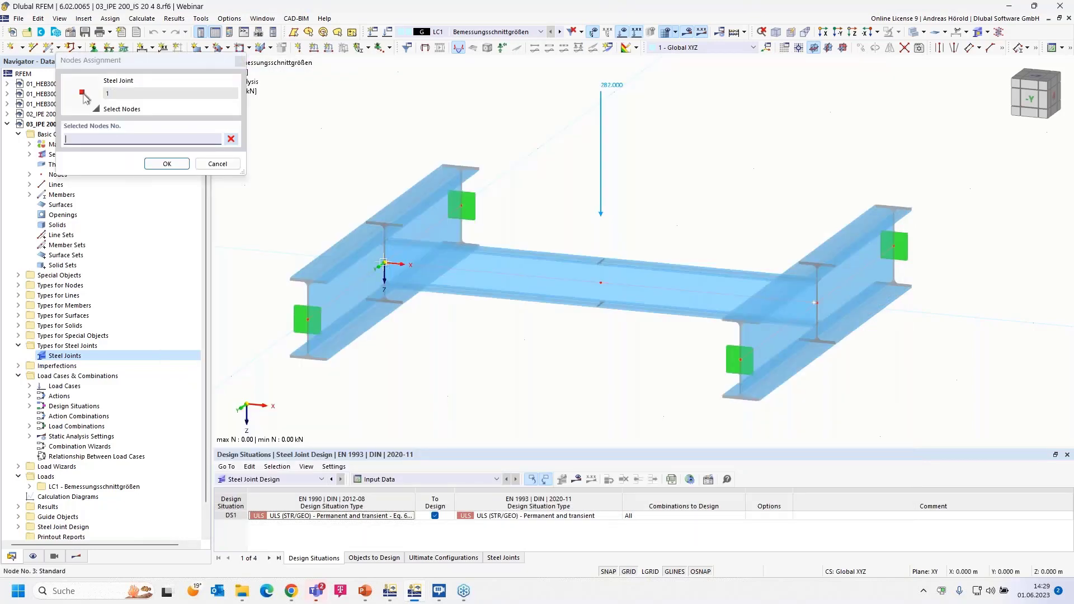
{"action": "left_click", "coordinate": [166, 164]}
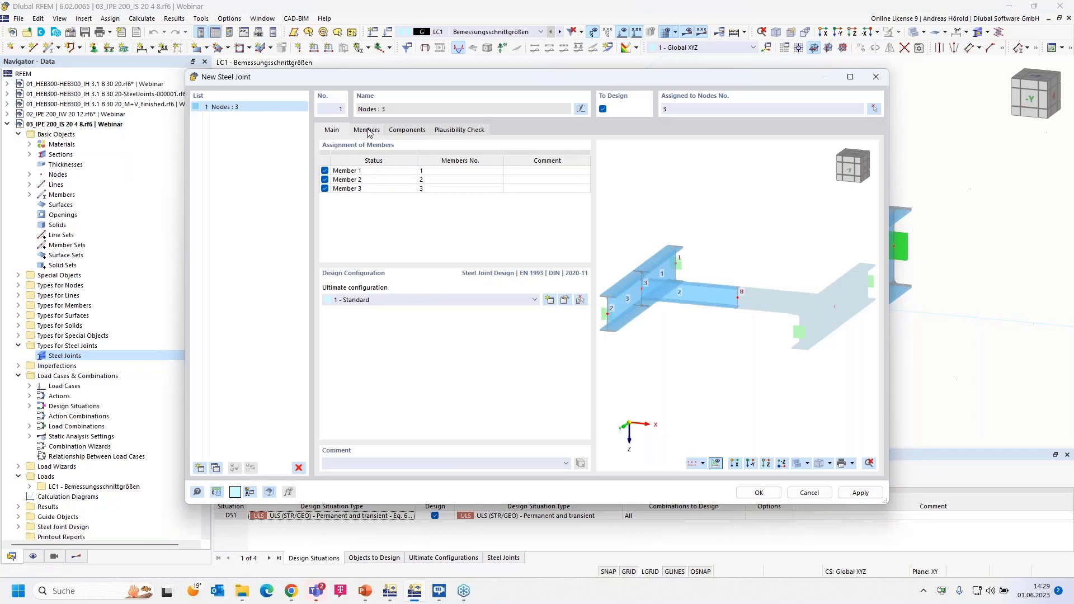
Set the type of Member 1 in the steel joint to Continuous so the girder runs through with Member 3
{"action": "left_click", "coordinate": [367, 130]}
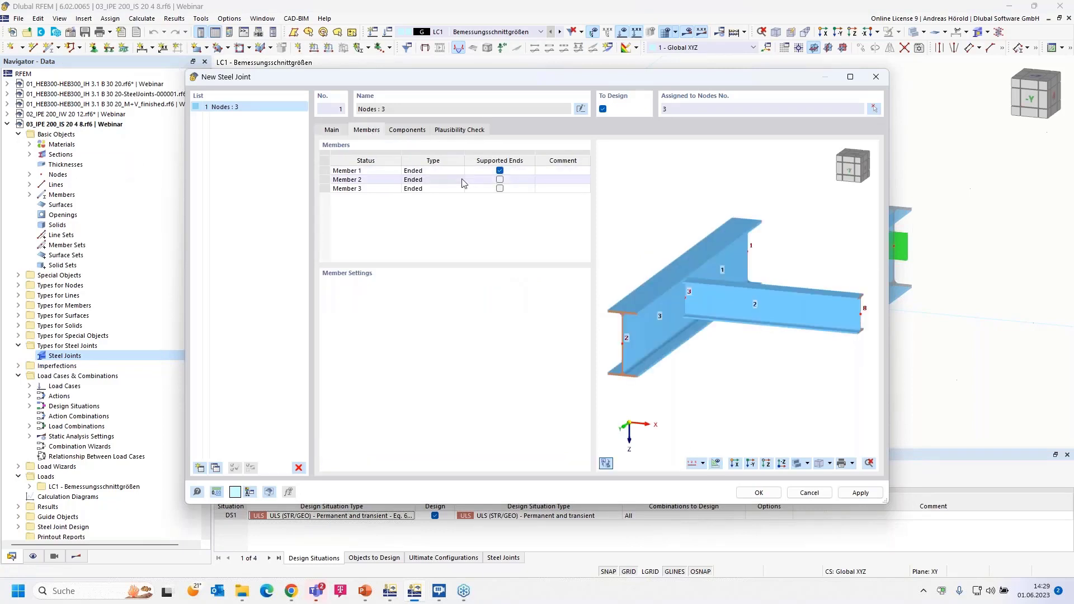
{"action": "left_click", "coordinate": [454, 174]}
{"action": "left_click", "coordinate": [458, 170]}
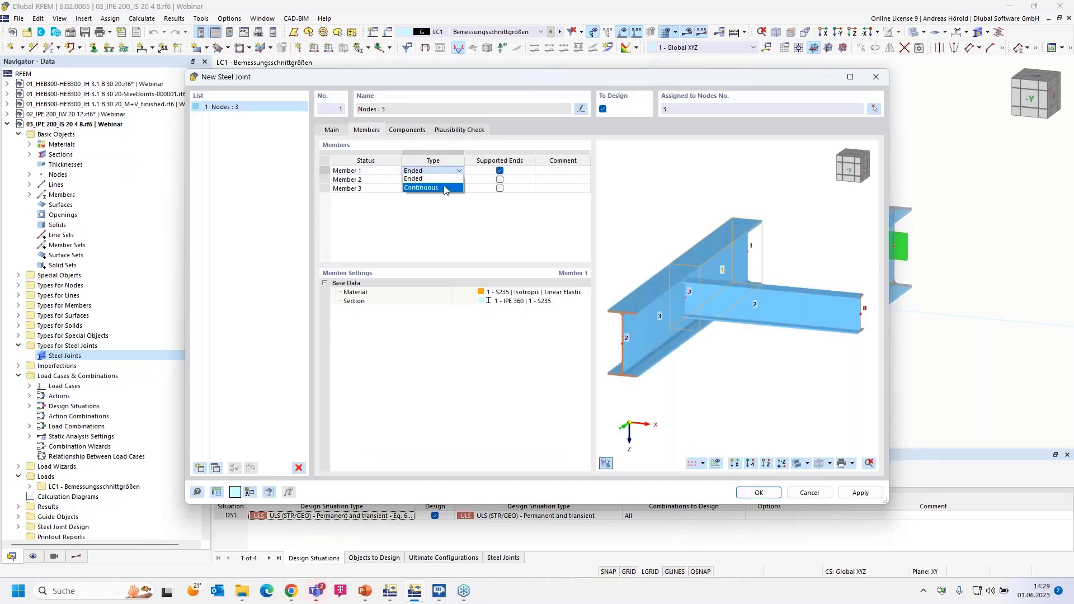
{"action": "left_click", "coordinate": [434, 188]}
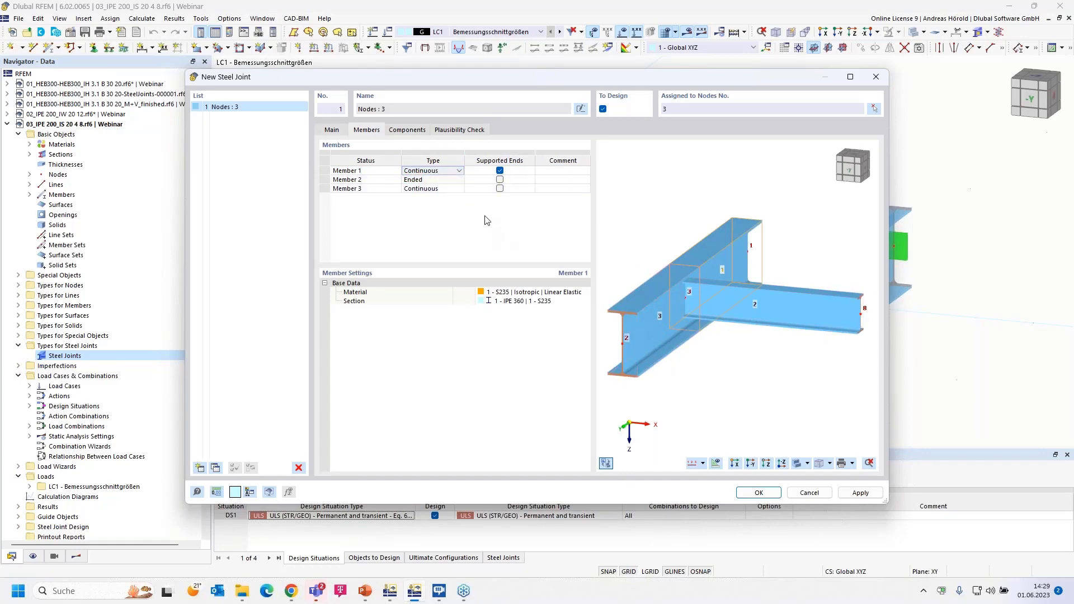
Add an End Plate component to the joint with Member 2 as connected member 1
{"action": "left_click", "coordinate": [406, 130]}
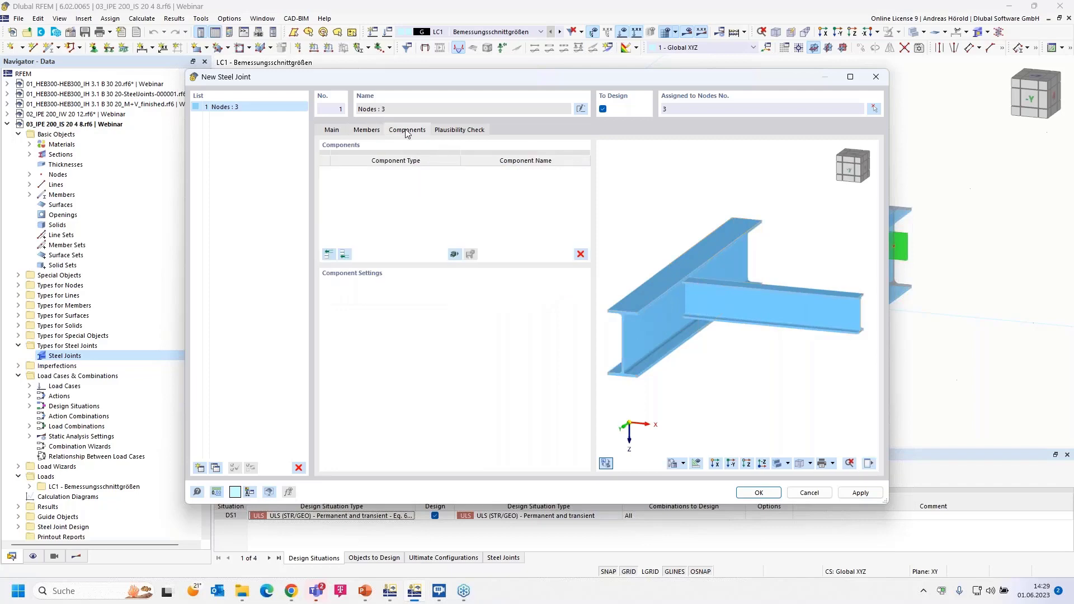
{"action": "left_click", "coordinate": [329, 255]}
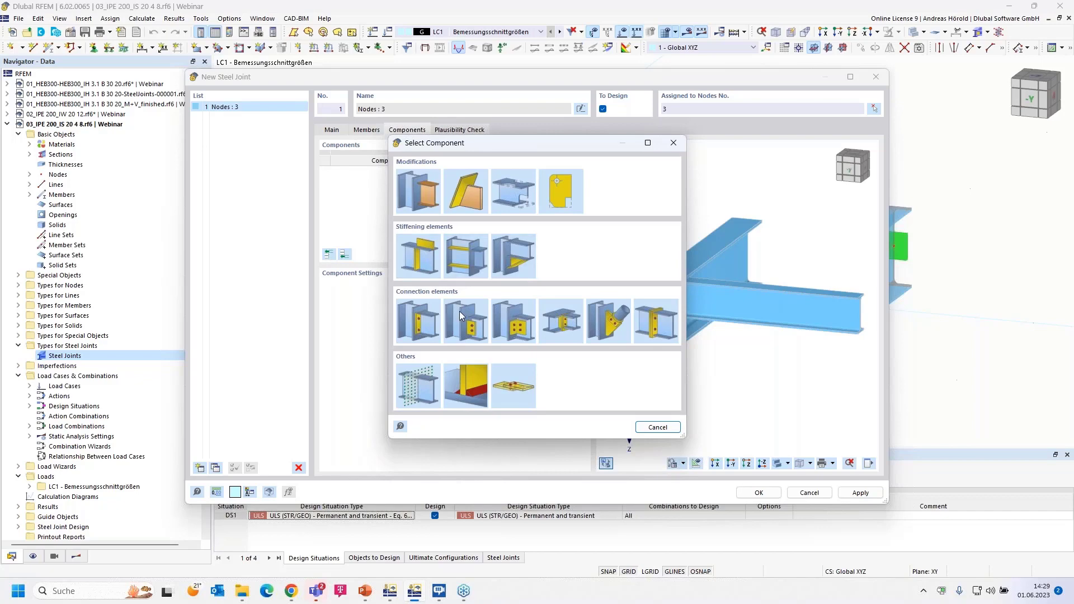
{"action": "left_click", "coordinate": [421, 320]}
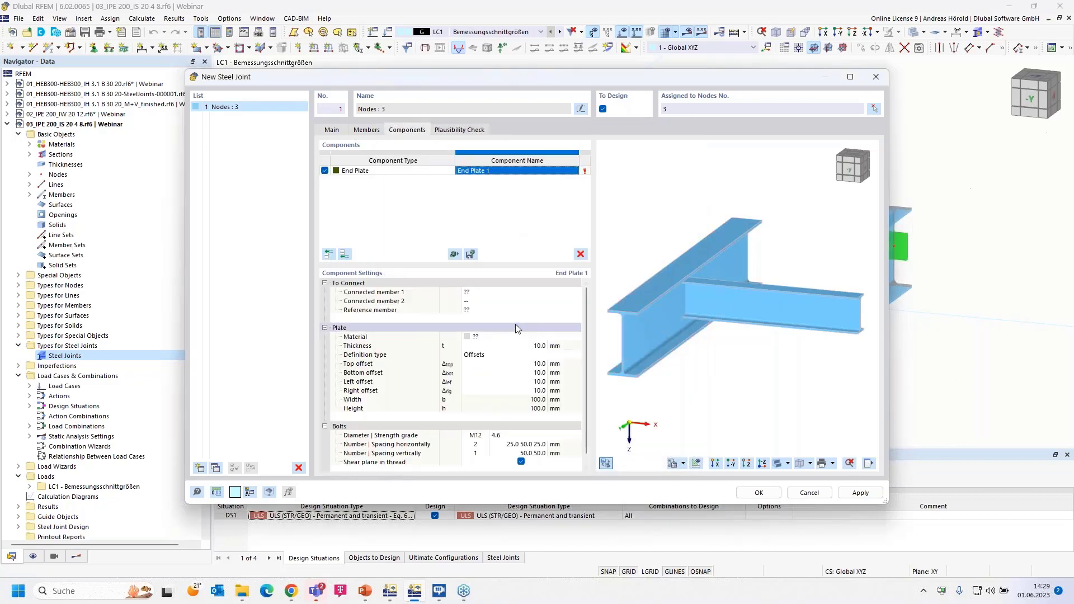
{"action": "left_click", "coordinate": [502, 292]}
{"action": "left_click", "coordinate": [575, 292]}
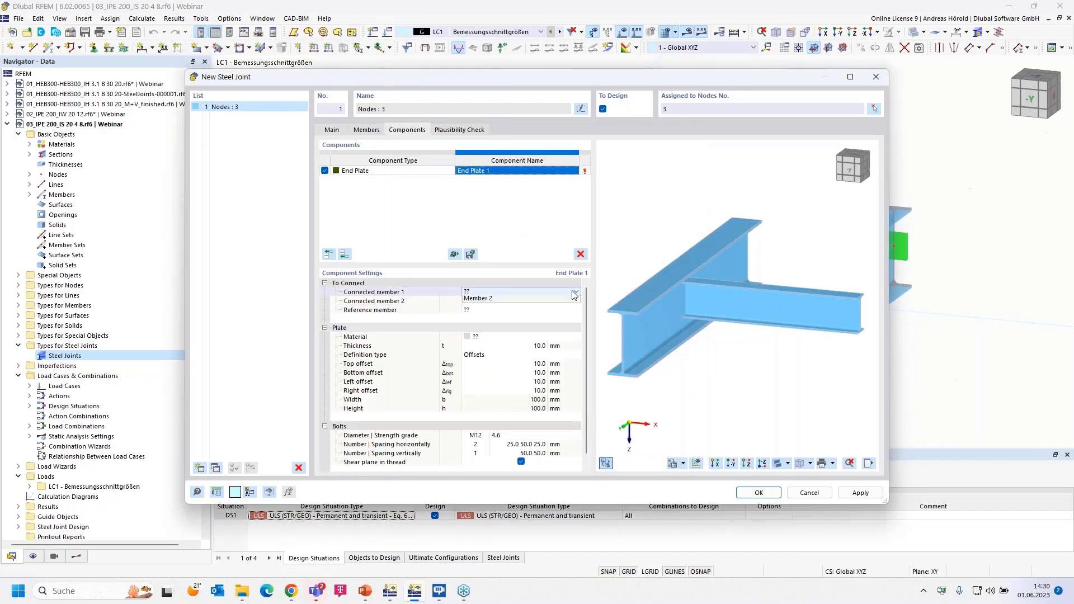
{"action": "left_click", "coordinate": [540, 309]}
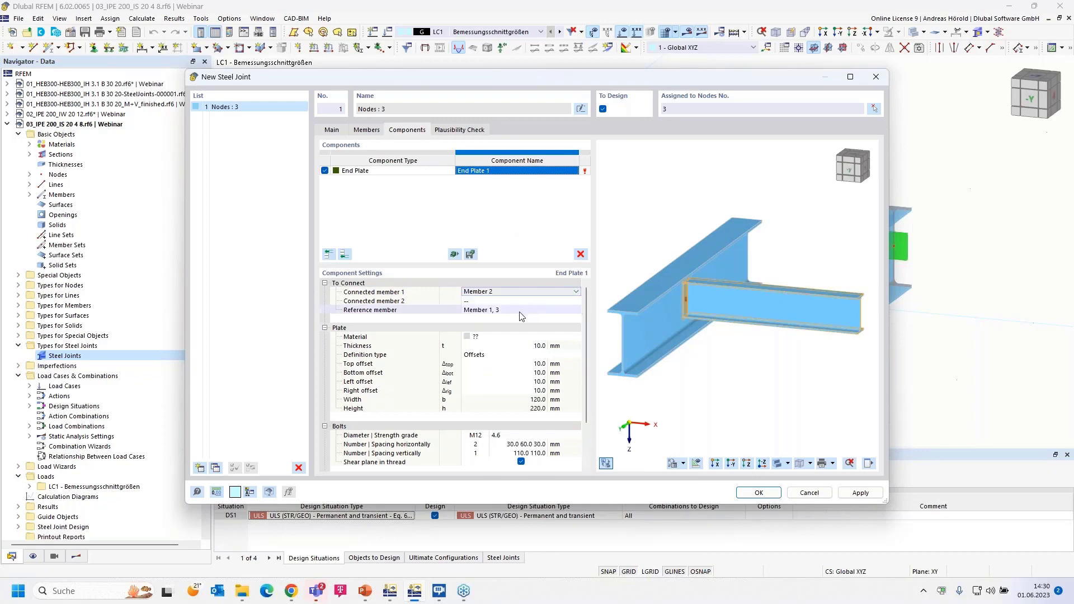
Assign material 1 - S235 to the end plate and set its definition type to Dimensions and position
{"action": "left_click", "coordinate": [537, 338]}
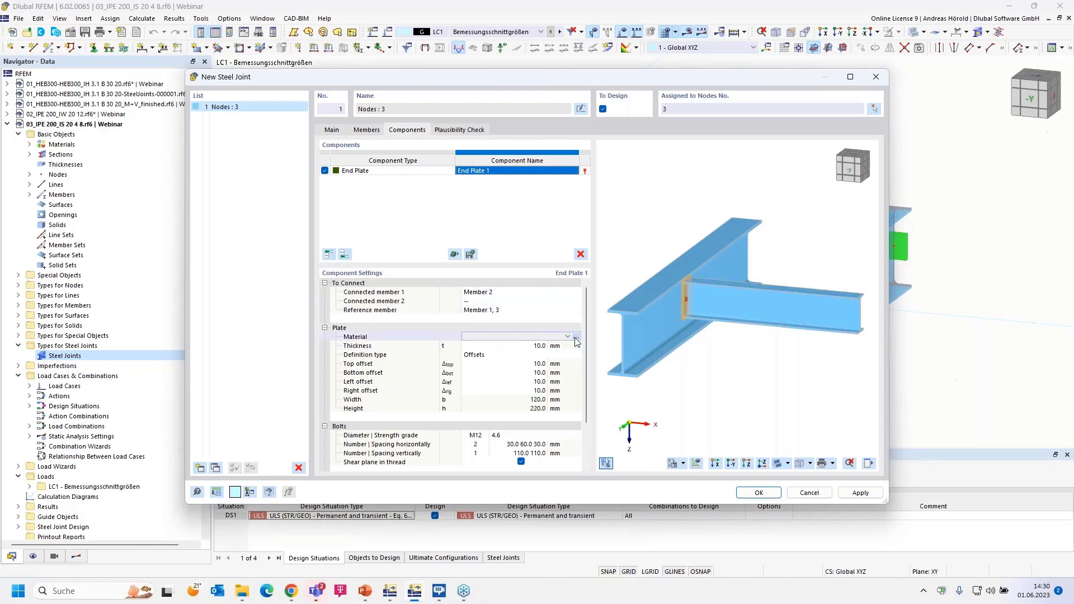
{"action": "left_click", "coordinate": [568, 336]}
{"action": "left_click", "coordinate": [537, 346]}
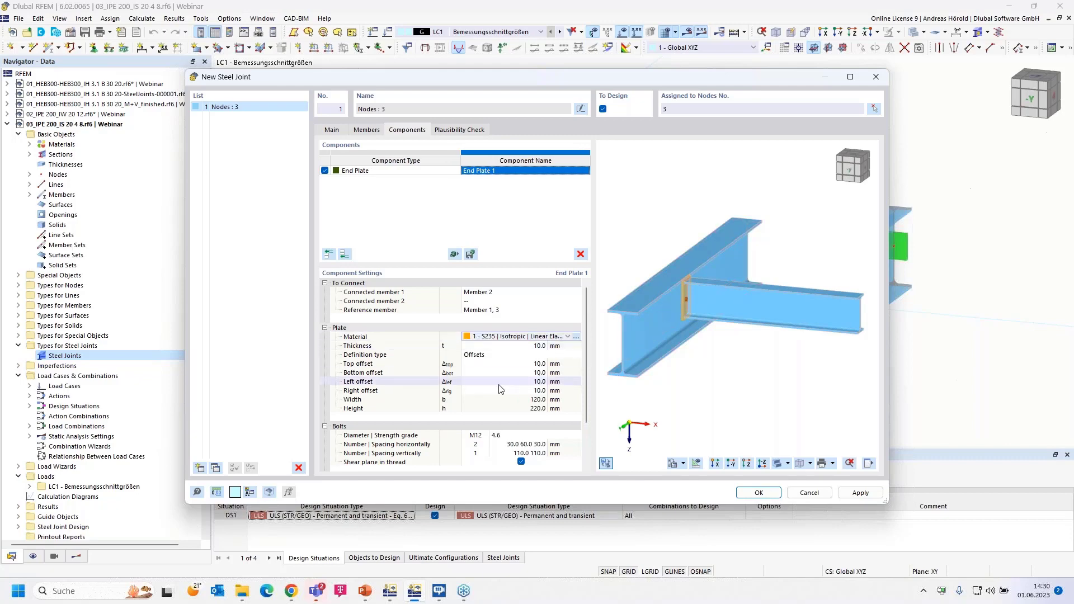
{"action": "left_click", "coordinate": [494, 356]}
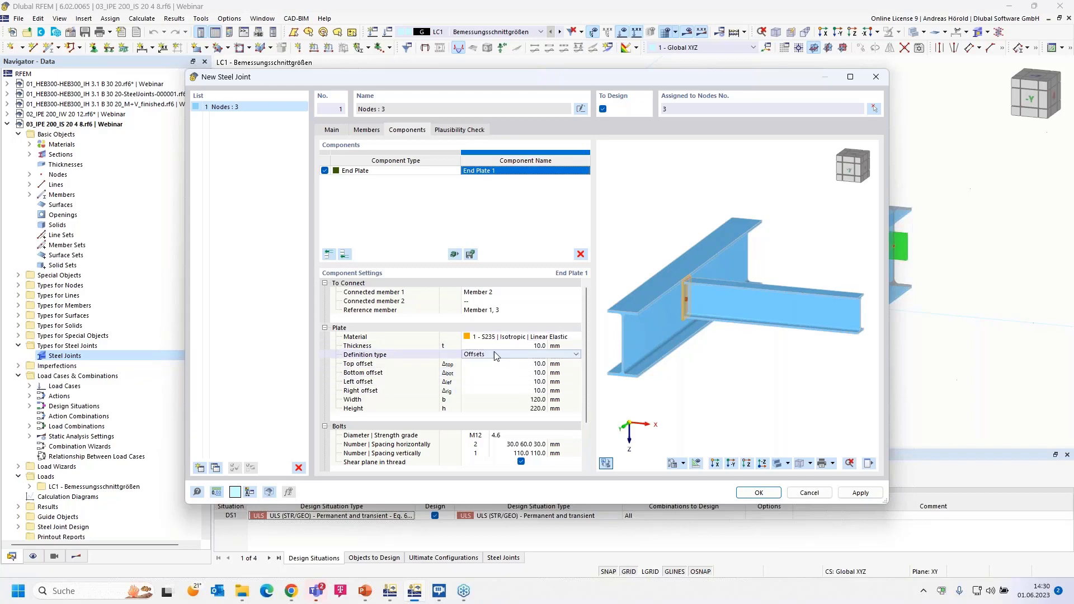
{"action": "left_click", "coordinate": [576, 354]}
{"action": "left_click", "coordinate": [532, 371]}
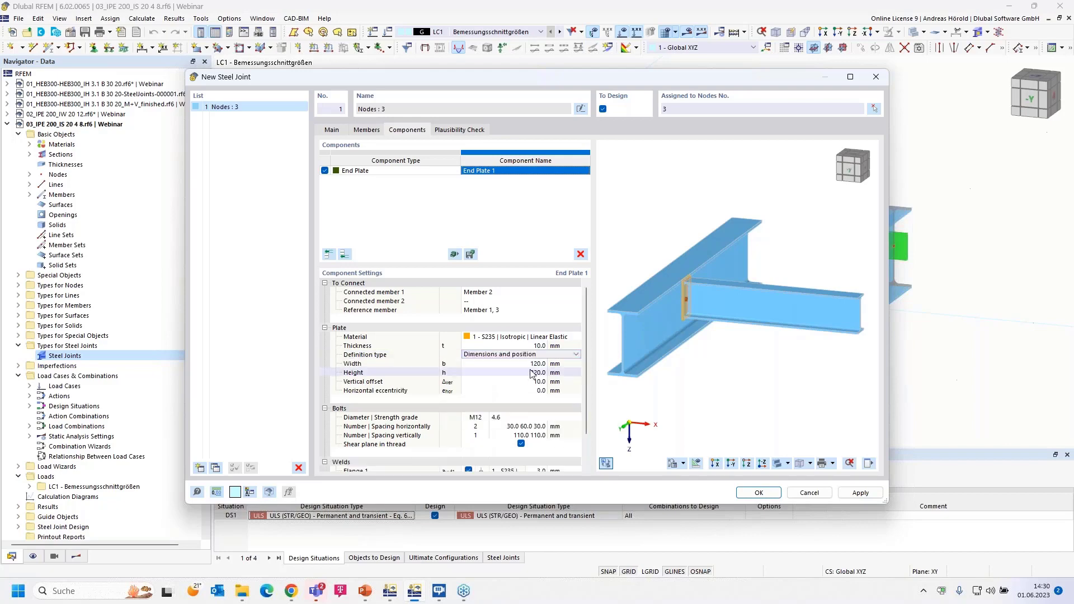
Set the end plate's width to 160 mm and its height to 150 mm
{"action": "left_click", "coordinate": [538, 364]}
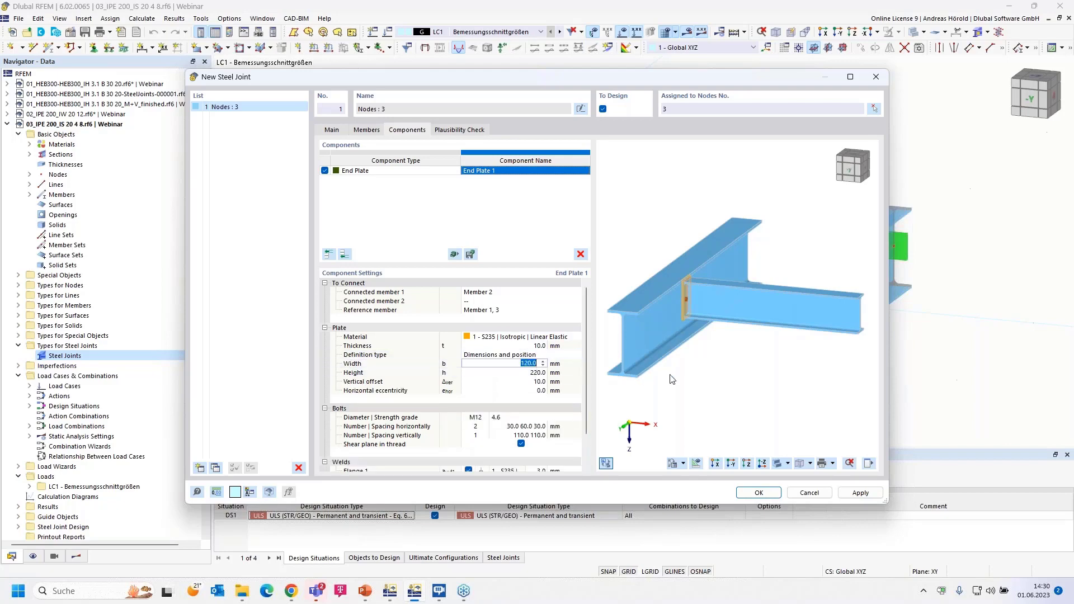
{"action": "type", "text": "160"}
{"action": "key", "text": "Tab"}
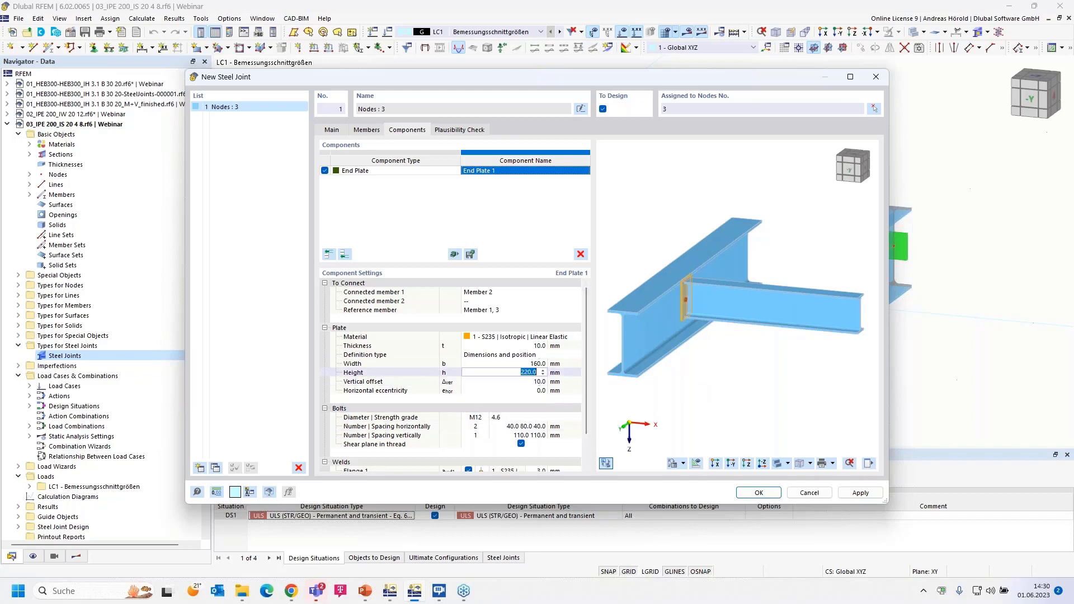
{"action": "type", "text": "150"}
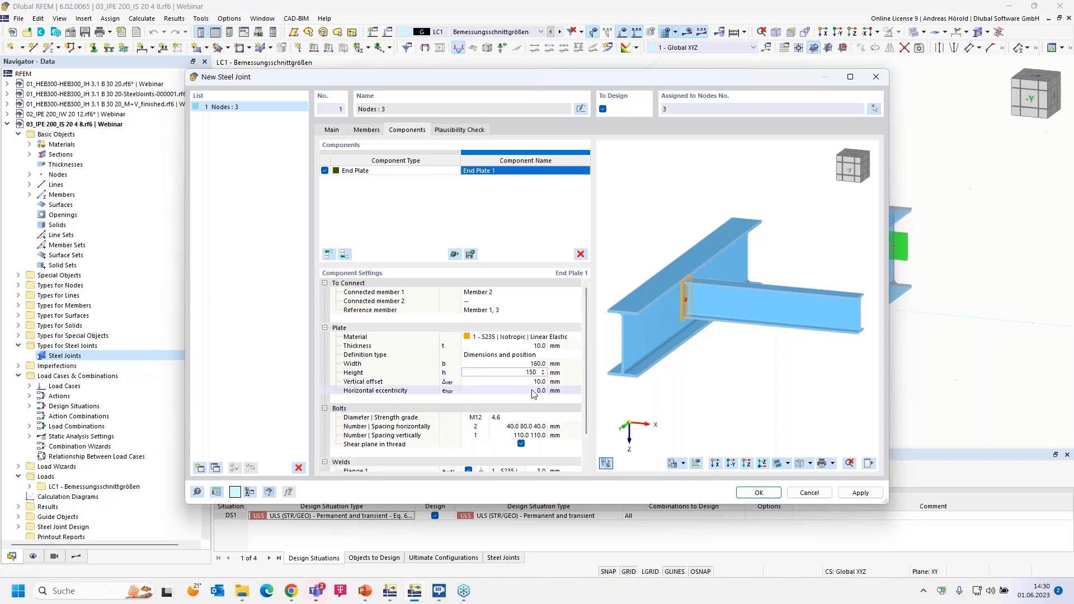
Set the end plate's vertical offset to -25 mm and its horizontal eccentricity to 0 mm
{"action": "left_click", "coordinate": [532, 390]}
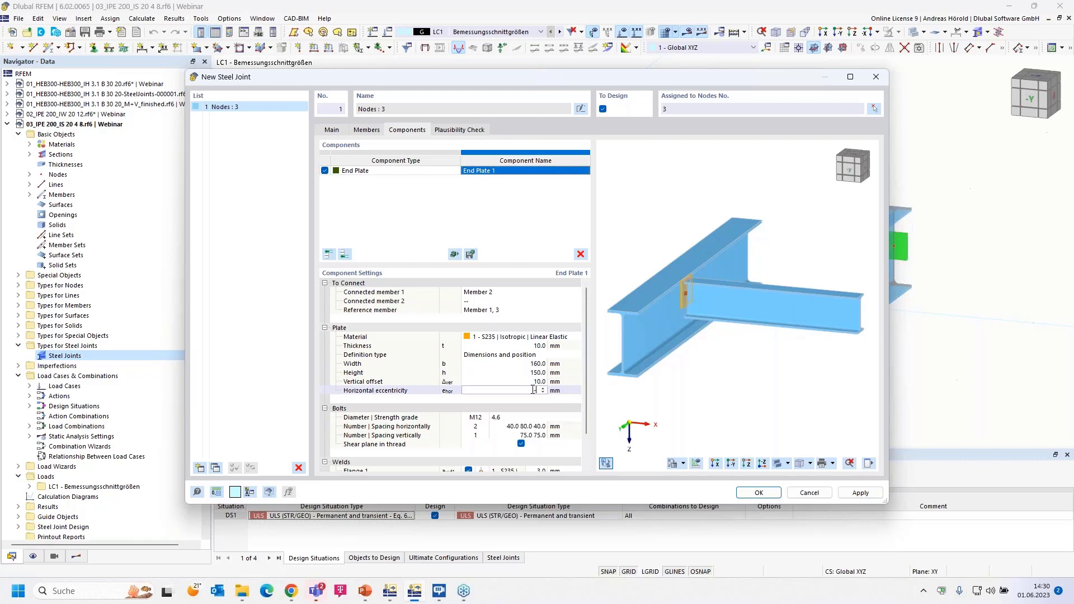
{"action": "type", "text": "-25"}
{"action": "left_click", "coordinate": [531, 382]}
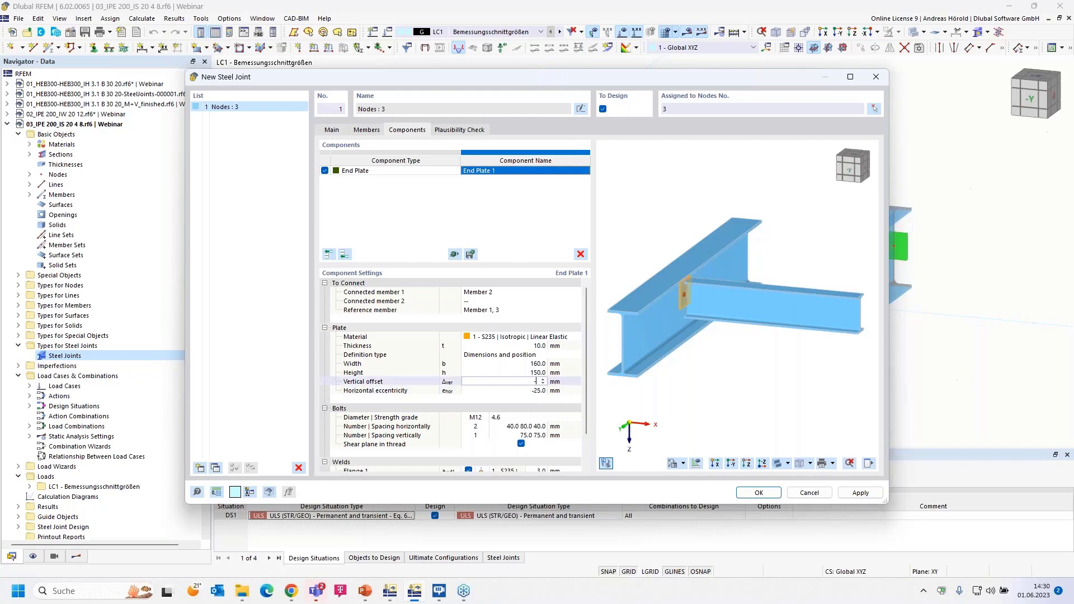
{"action": "type", "text": "-25"}
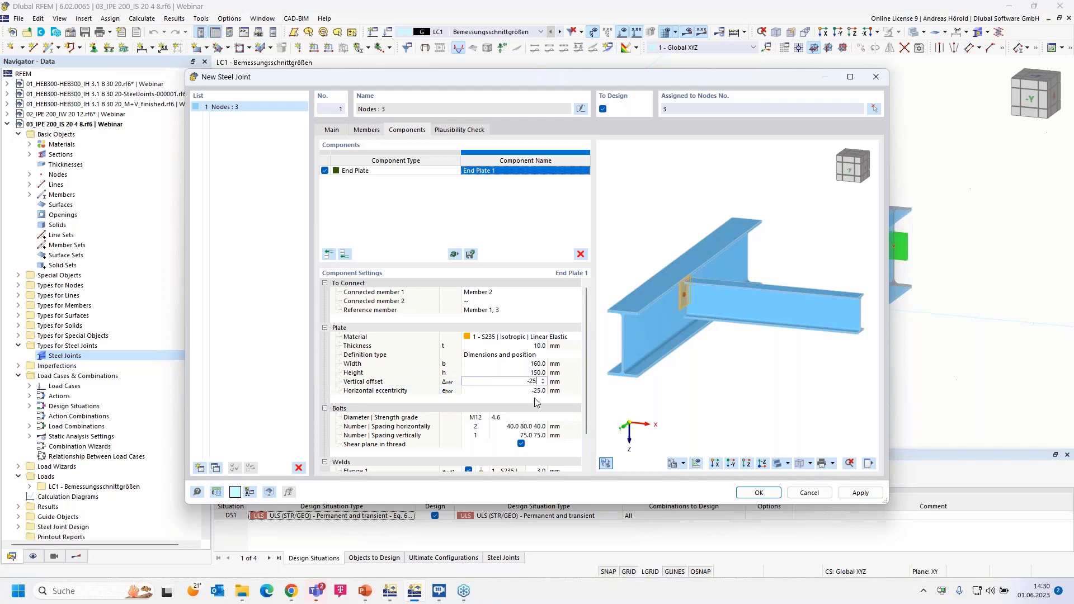
{"action": "left_click", "coordinate": [536, 390]}
{"action": "type", "text": "0"}
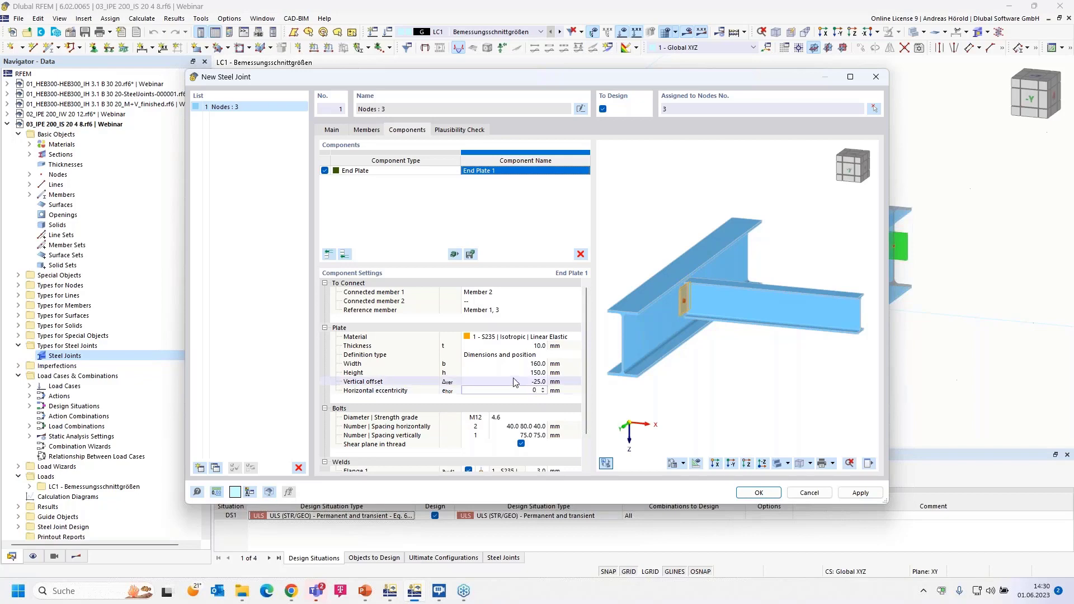
{"action": "left_click", "coordinate": [512, 382]}
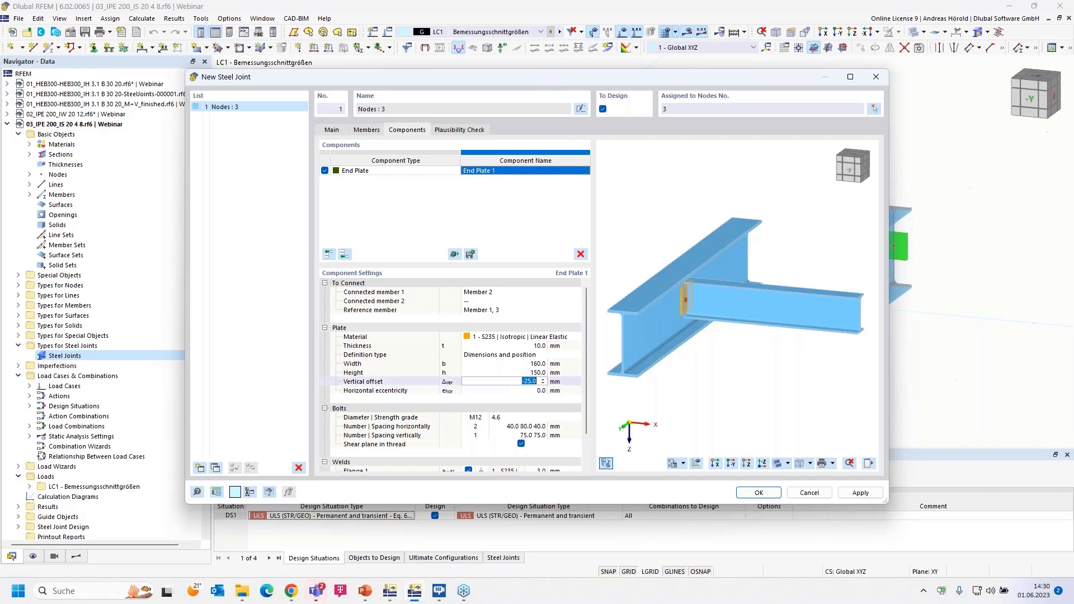
Set the bolt diameter of the end plate to M20
{"action": "left_click", "coordinate": [475, 422]}
{"action": "left_click", "coordinate": [485, 418]}
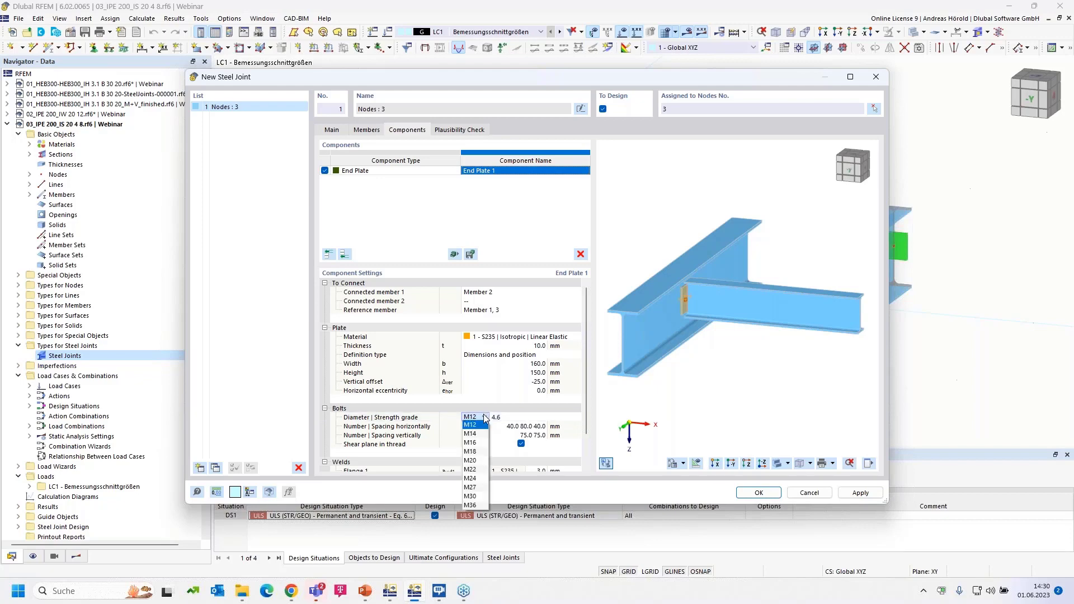
{"action": "left_click", "coordinate": [474, 463]}
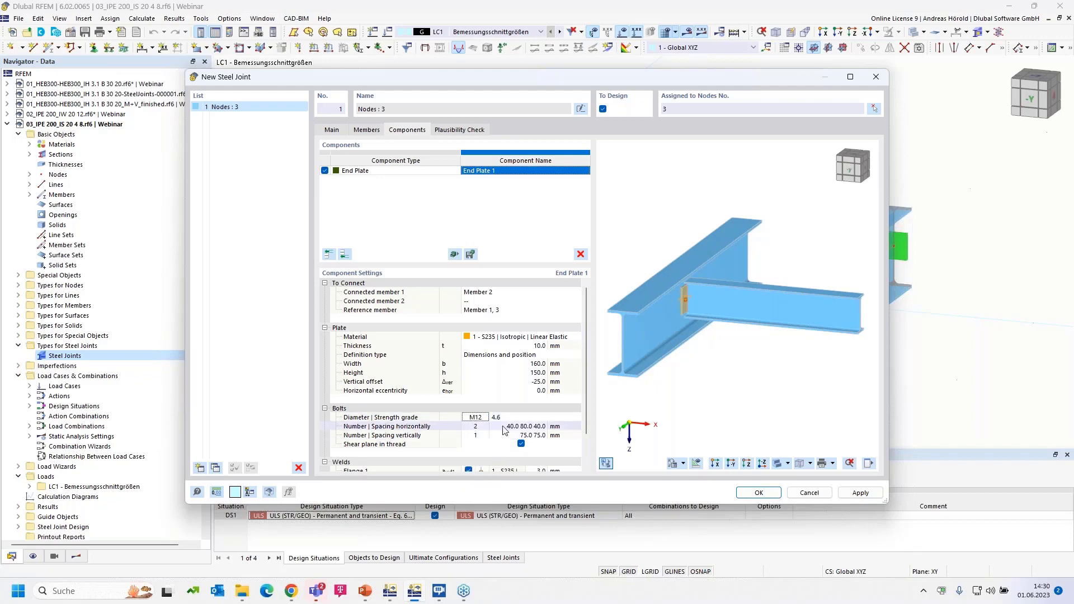
{"action": "left_click", "coordinate": [484, 418]}
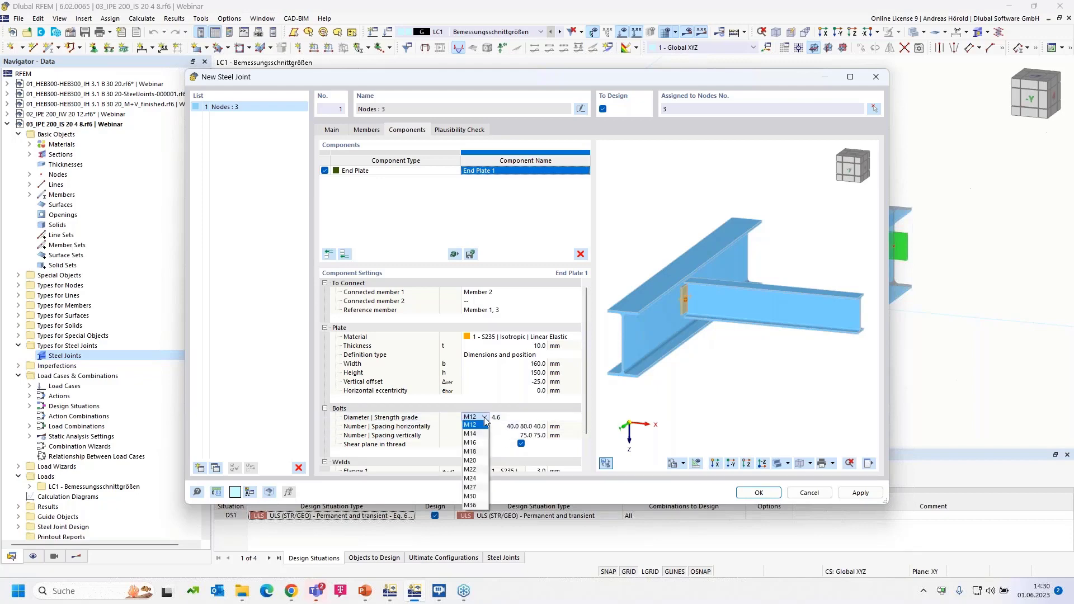
{"action": "left_click", "coordinate": [475, 461]}
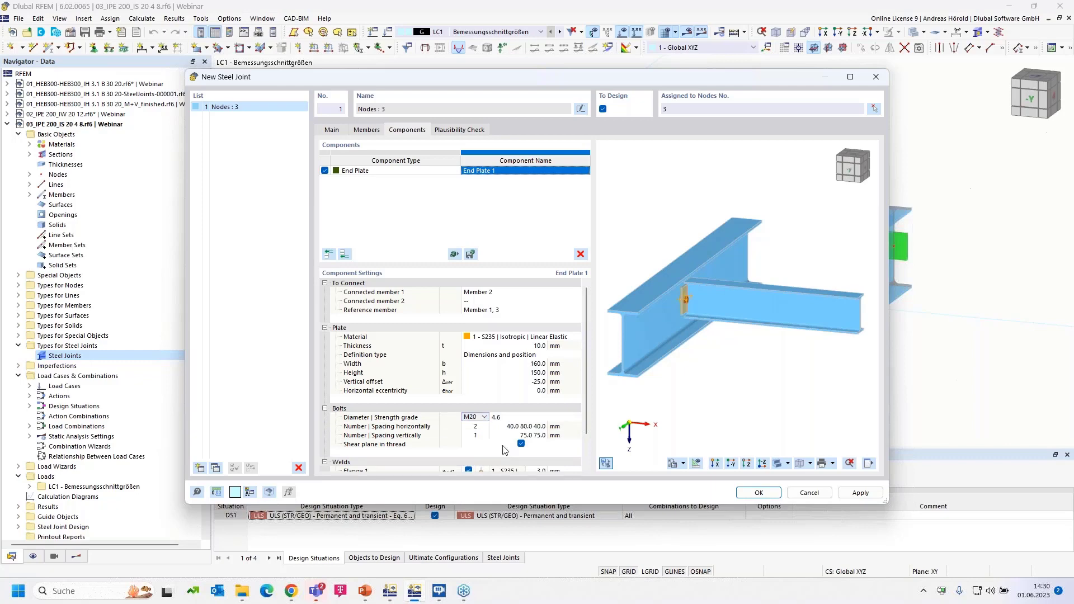
{"action": "left_click", "coordinate": [517, 420]}
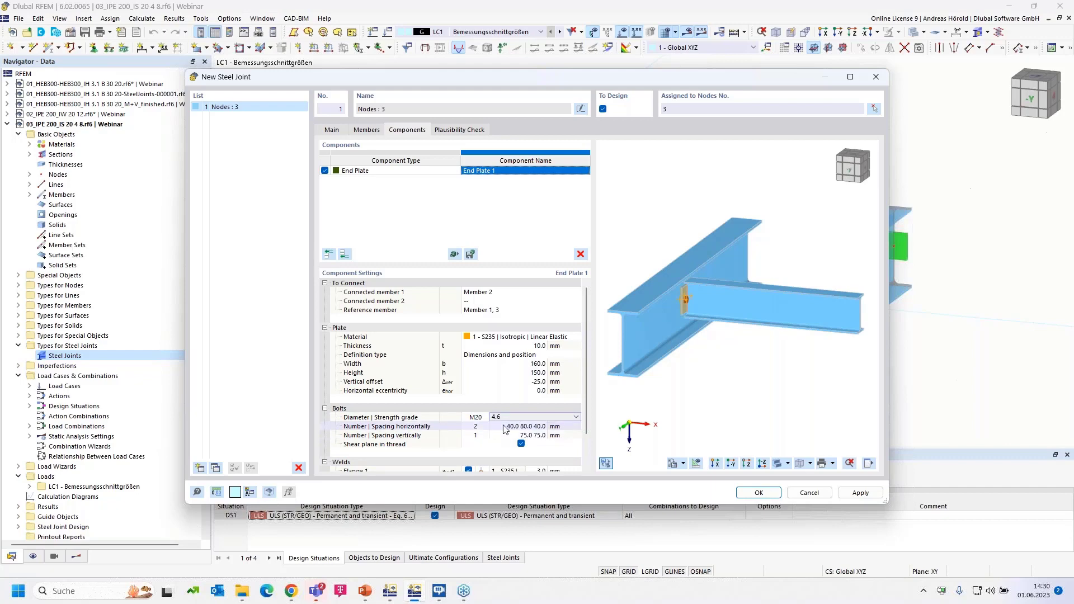
Set the number of bolts in the vertical direction of the end plate to 2
{"action": "left_click", "coordinate": [505, 427]}
{"action": "left_click", "coordinate": [481, 436]}
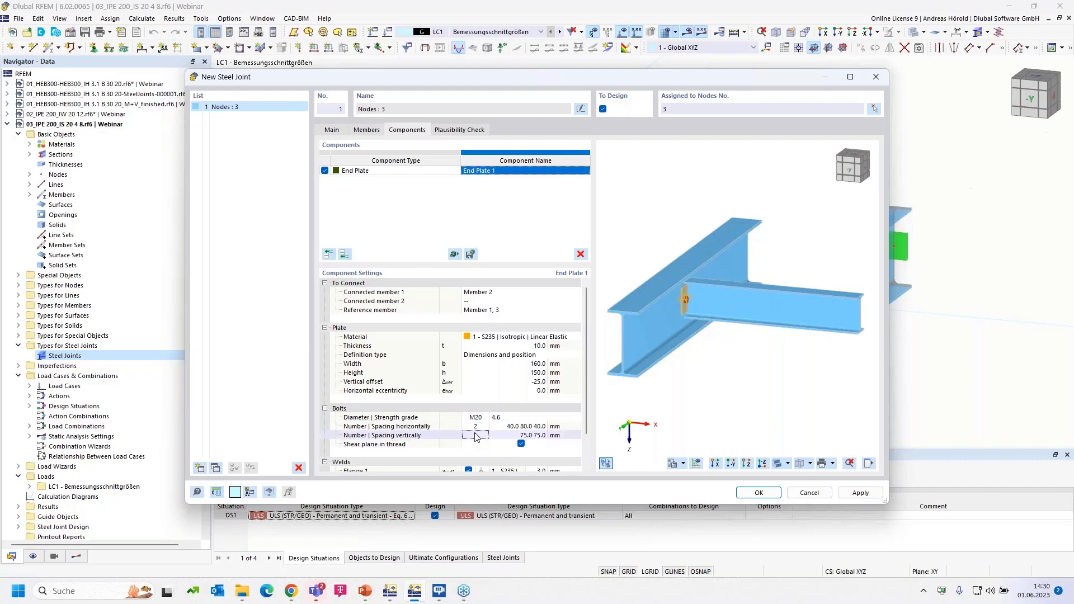
{"action": "left_click", "coordinate": [486, 434]}
{"action": "scroll", "coordinate": [714, 294], "scroll_direction": "up", "scroll_amount": 8}
{"action": "middle_click_drag", "start_coordinate": [697, 337], "coordinate": [563, 453], "text": "ctrl"}
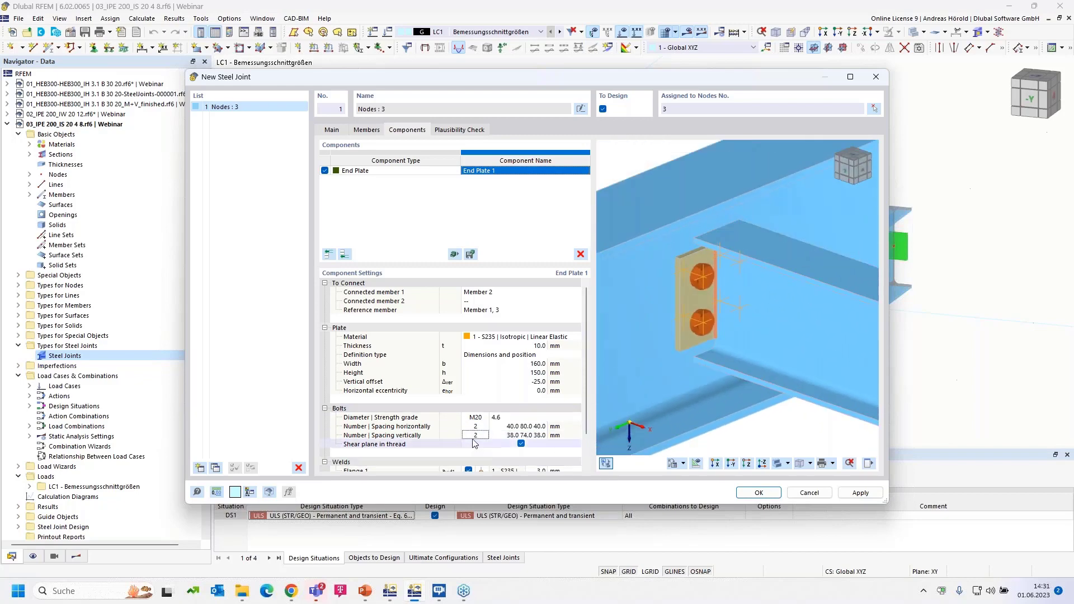
Set the end plate's vertical bolt spacings to 40, 70 and 40 mm
{"action": "left_click", "coordinate": [510, 436]}
{"action": "left_click", "coordinate": [509, 436]}
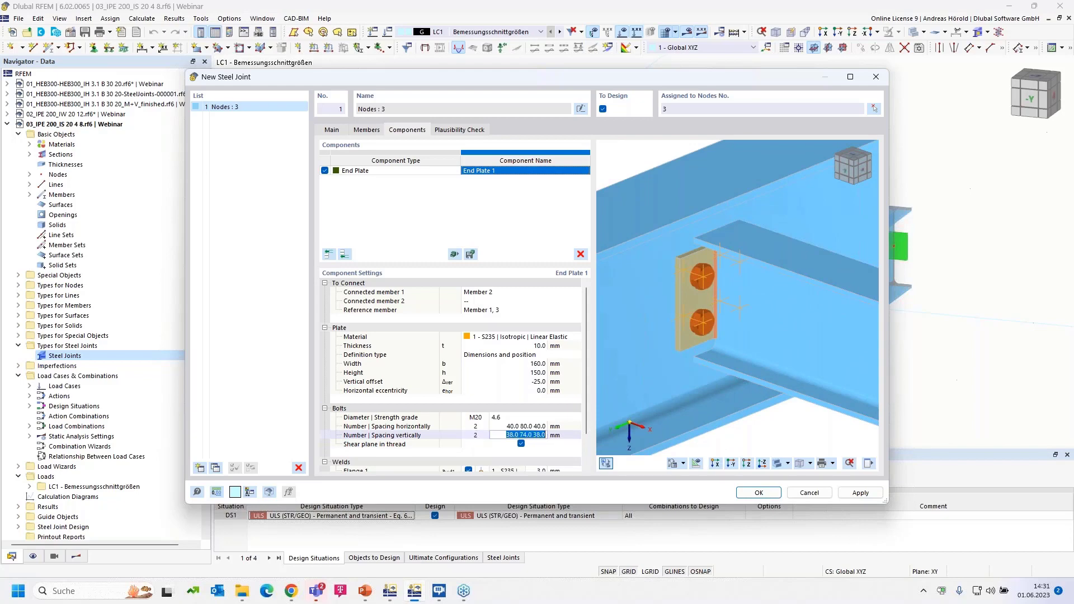
{"action": "type", "text": "40.0"}
{"action": "type", "text": " 70"}
{"action": "key", "text": "Return"}
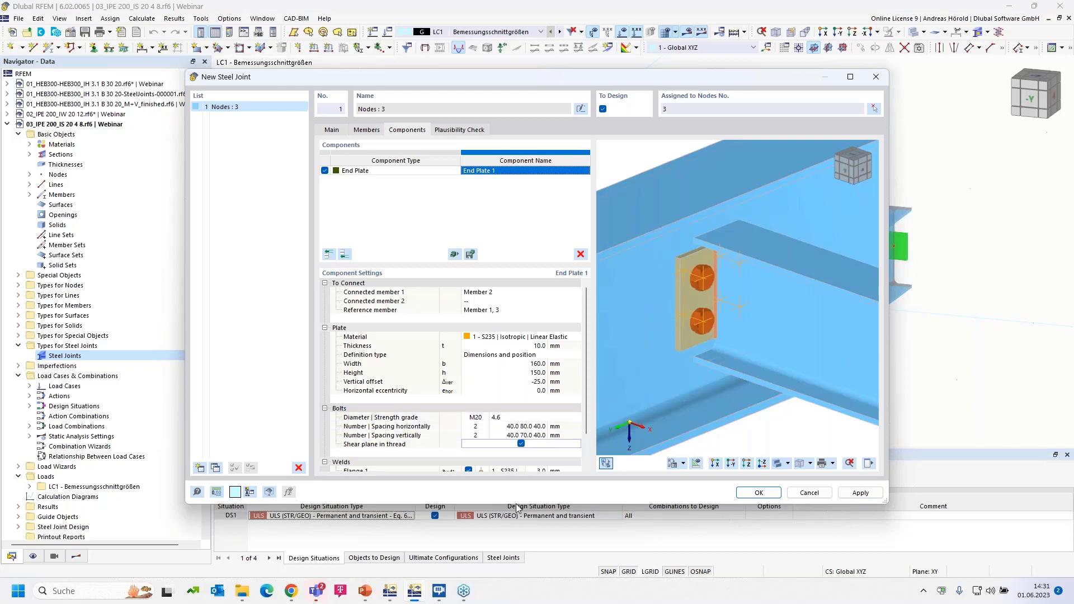
Turn off the bolts' shear plane in thread option and the end plate's welds on Flange 1 and Flange 2
{"action": "left_click_drag", "start_coordinate": [516, 505], "coordinate": [515, 554]}
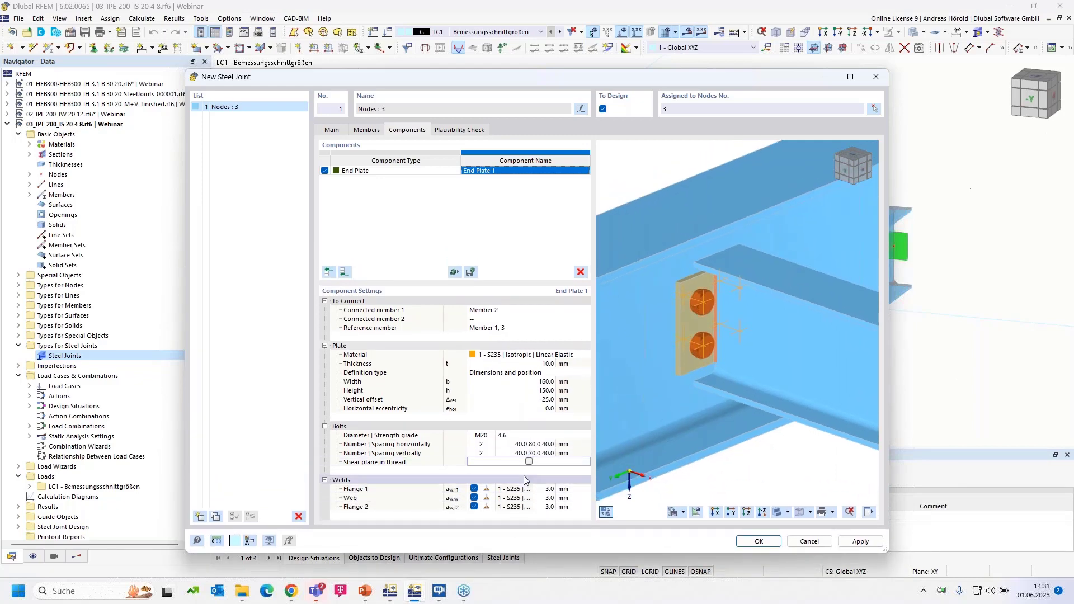
{"action": "scroll", "coordinate": [720, 335], "scroll_direction": "up", "scroll_amount": 5}
{"action": "middle_click_drag", "start_coordinate": [732, 381], "coordinate": [732, 417]}
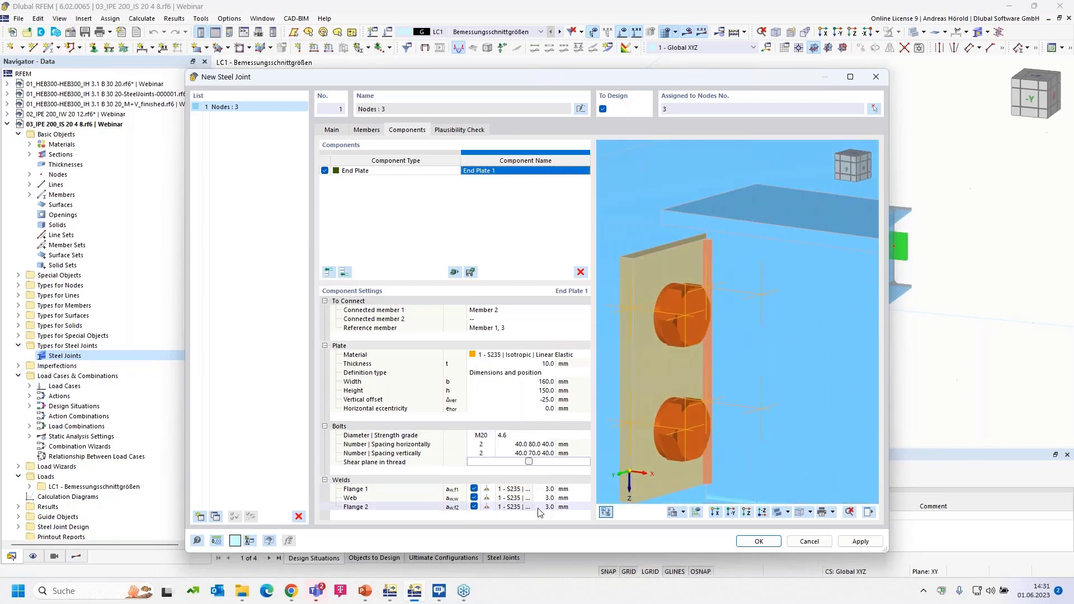
{"action": "left_click", "coordinate": [540, 489]}
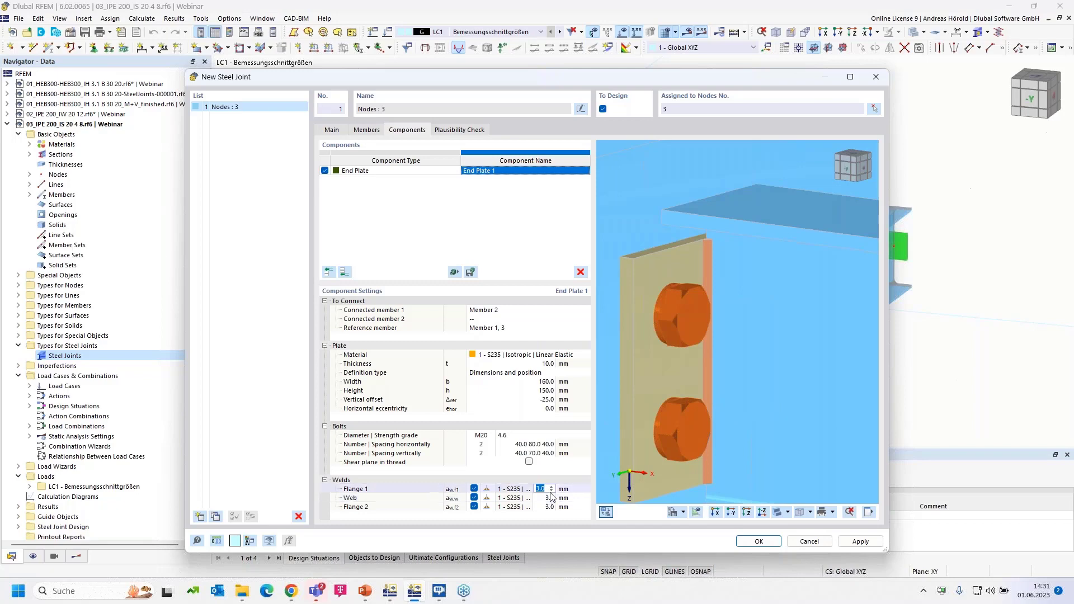
{"action": "left_click", "coordinate": [474, 489]}
{"action": "left_click", "coordinate": [475, 506]}
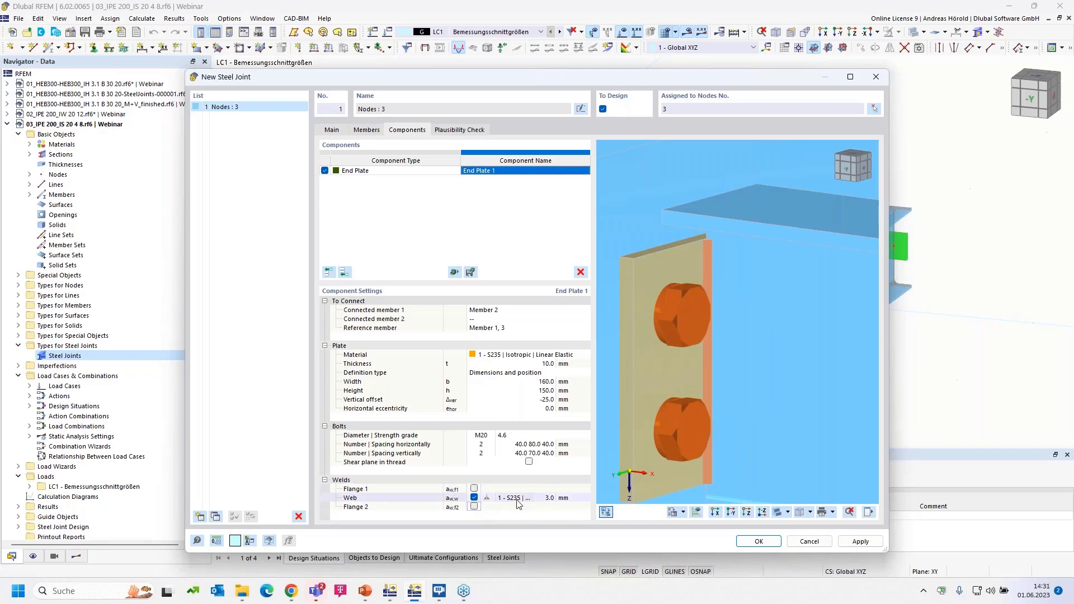
{"action": "left_click", "coordinate": [551, 498]}
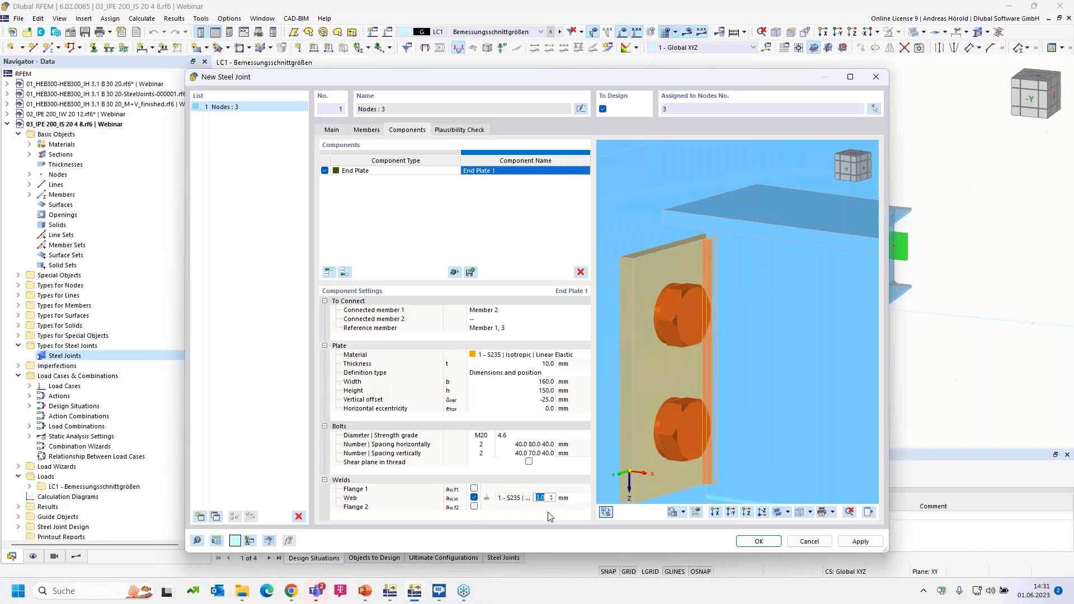
{"action": "left_click", "coordinate": [534, 482]}
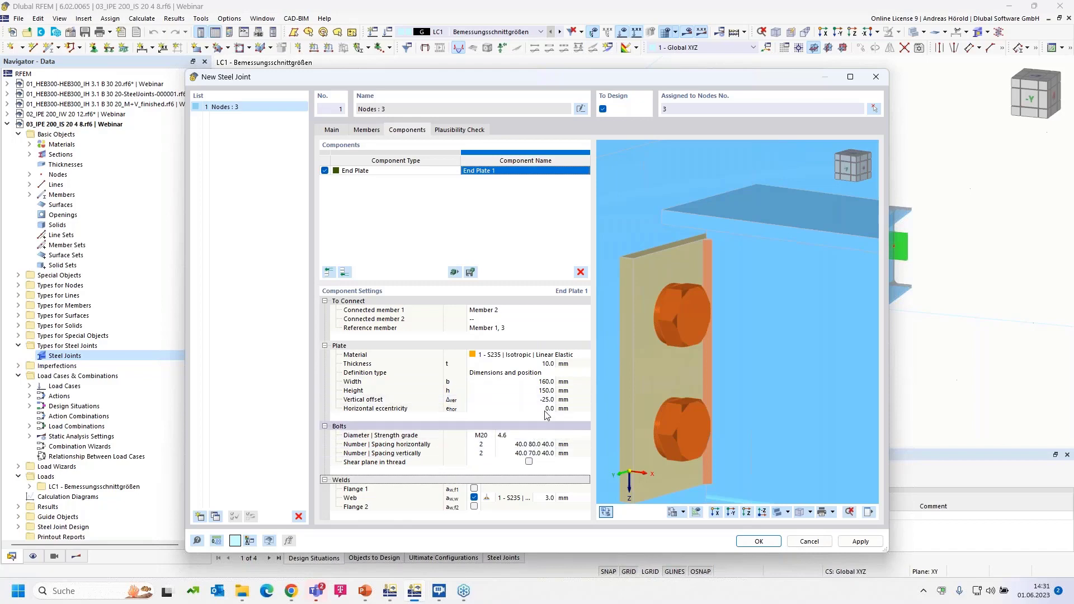
Check the new steel joint's plausibility, accept it and run the steel joint design calculation
{"action": "left_click", "coordinate": [462, 132]}
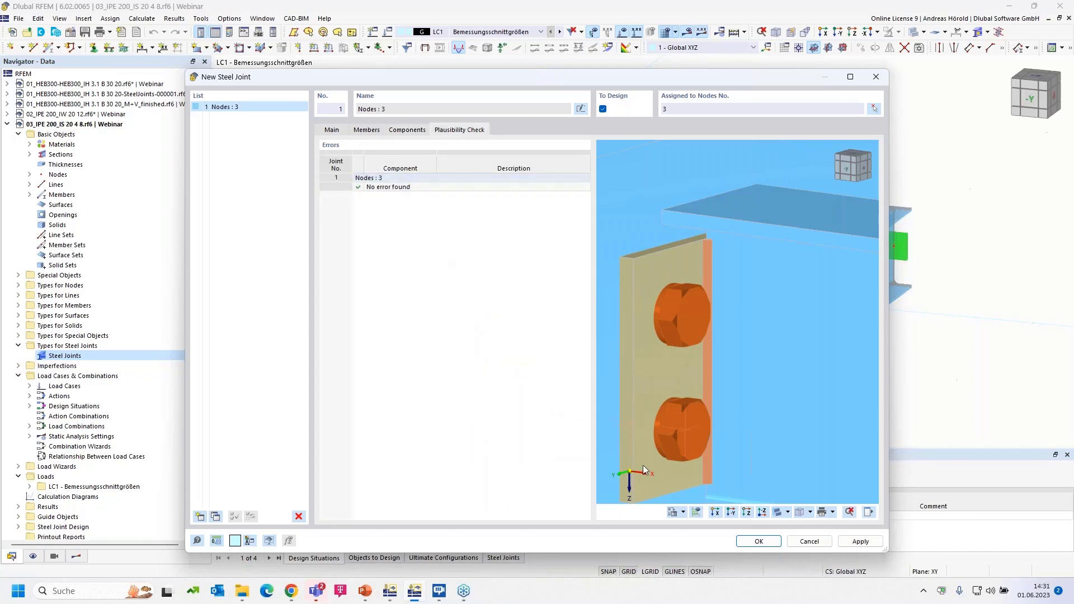
{"action": "left_click", "coordinate": [758, 542]}
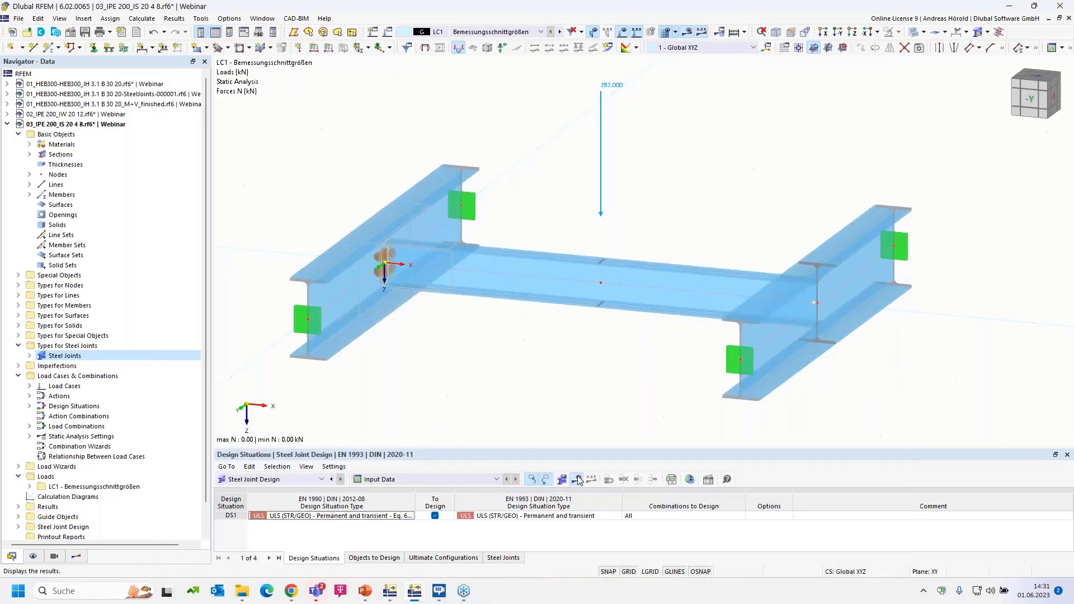
{"action": "left_click", "coordinate": [576, 479]}
{"action": "left_click", "coordinate": [579, 342]}
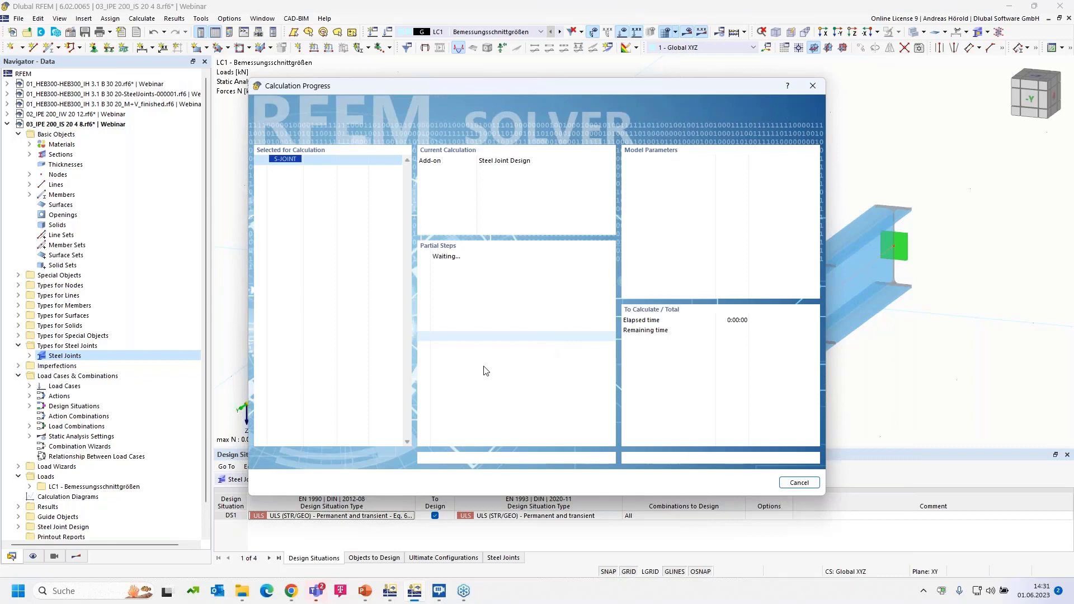
Switch to the PowerPoint slide show and advance to the capacity comparison for Pinned Connection IS 20 4 8
{"action": "mouse_move", "coordinate": [365, 594]}
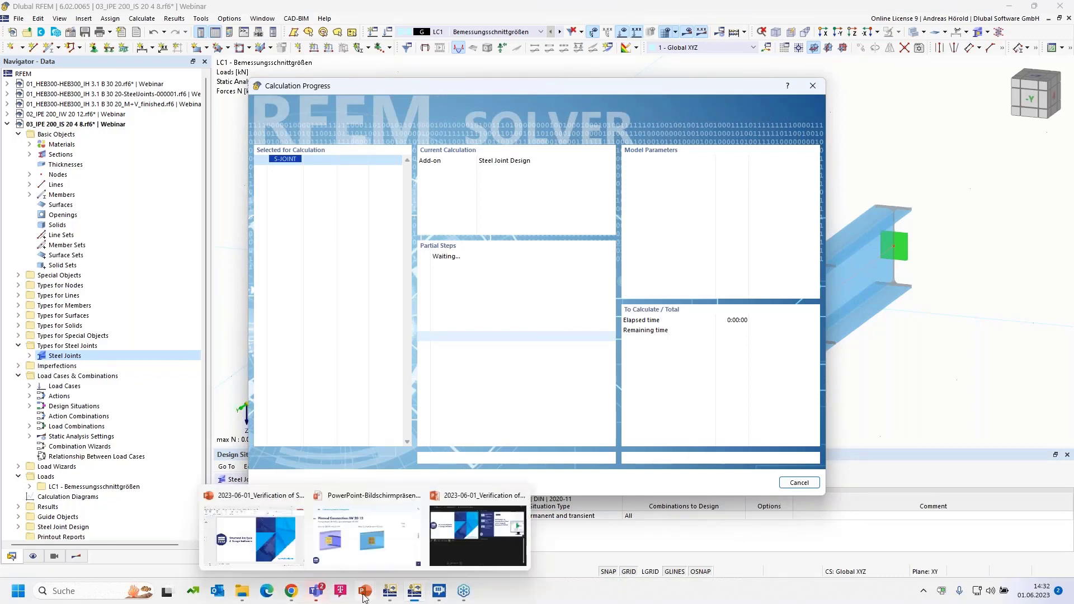
{"action": "left_click", "coordinate": [363, 539]}
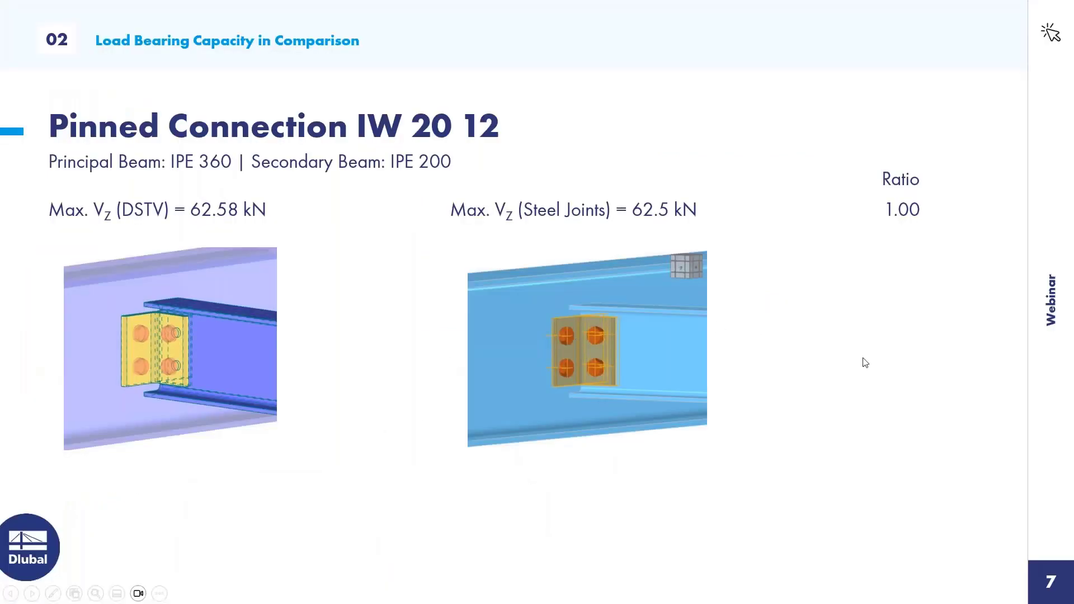
{"action": "left_click", "coordinate": [910, 376]}
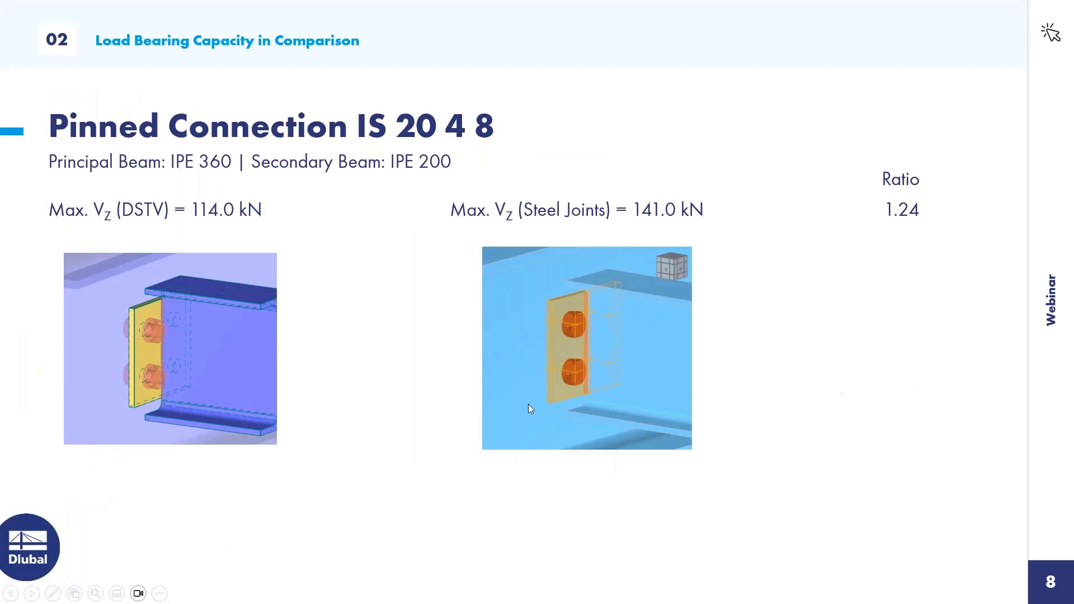
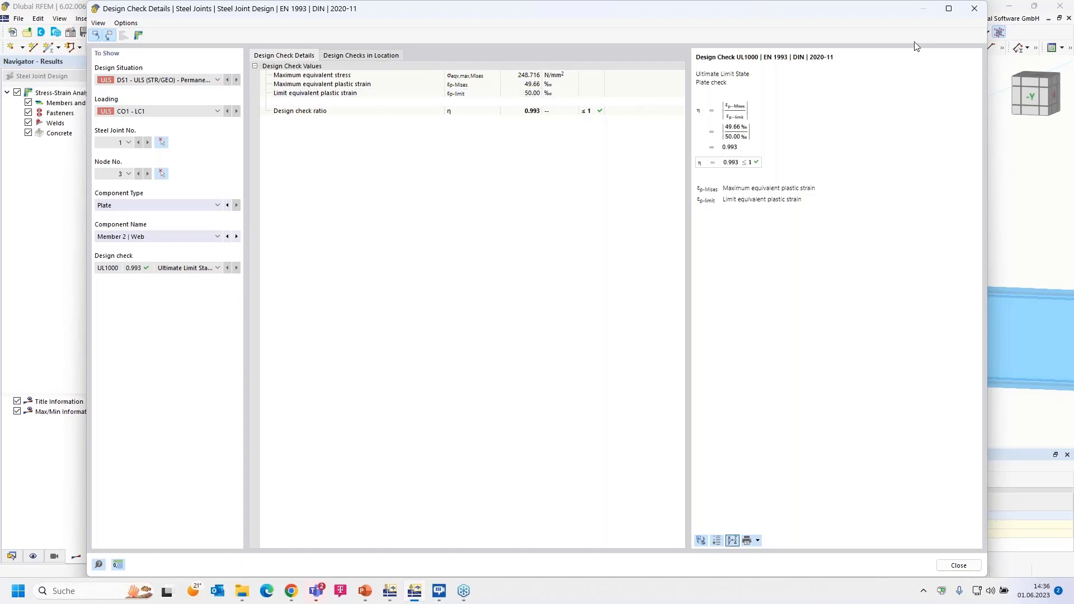
Close the design check details of the Member 2 web plate and enlarge the results table
{"action": "left_click", "coordinate": [974, 8]}
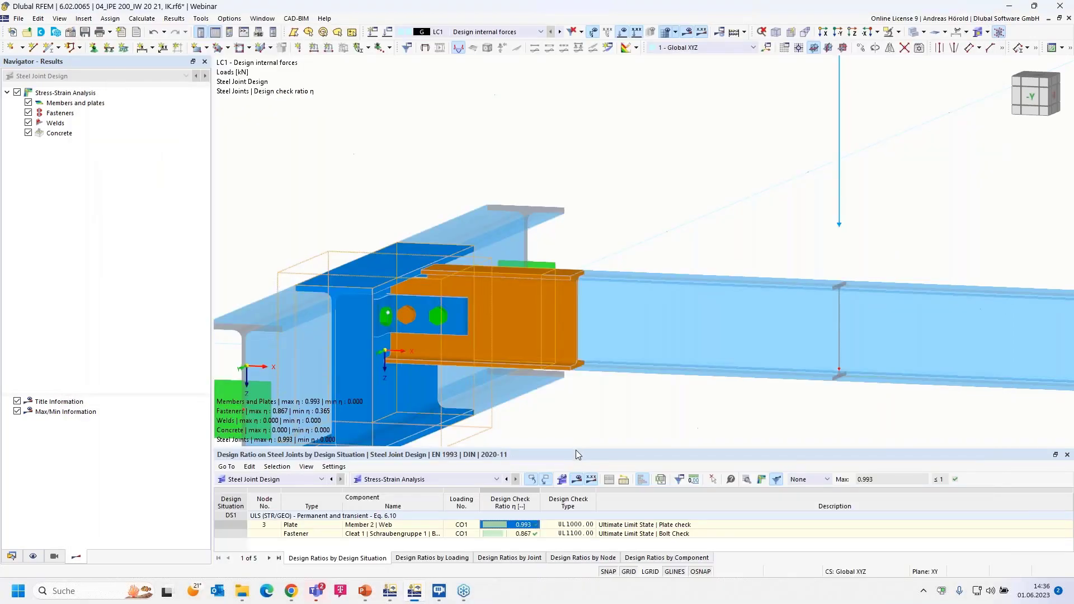
{"action": "left_click_drag", "start_coordinate": [576, 450], "coordinate": [576, 419]}
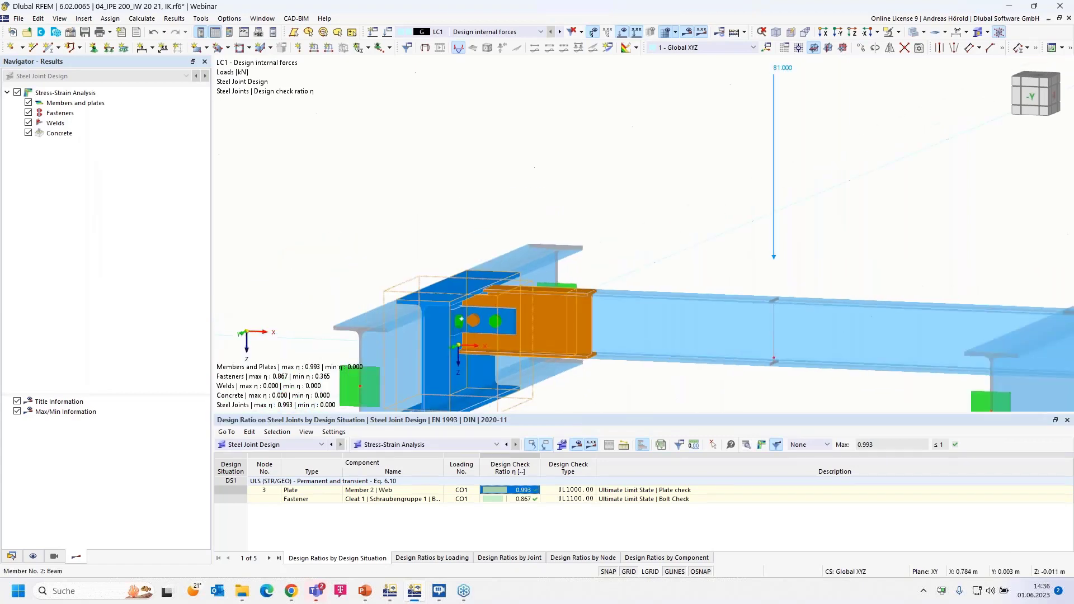
{"action": "middle_click_drag", "start_coordinate": [576, 403], "coordinate": [556, 257], "text": "ctrl"}
{"action": "scroll", "coordinate": [556, 257], "scroll_direction": "up", "scroll_amount": 1}
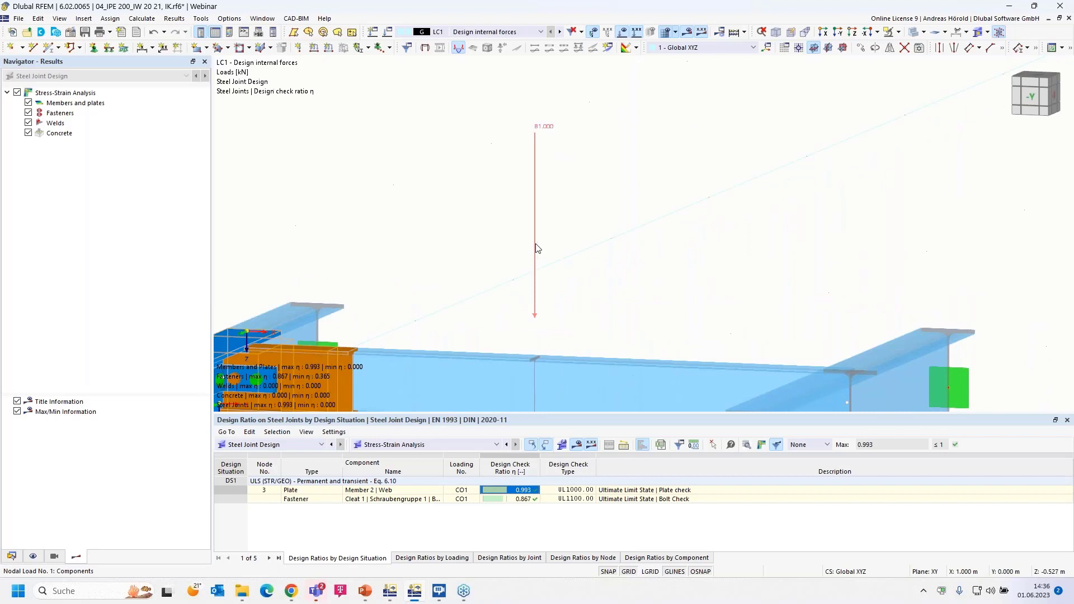
Scale the nodal load's vertical force Fz by 0.8 to 64.8 kN and recalculate the steel joint design
{"action": "double_click", "coordinate": [537, 247]}
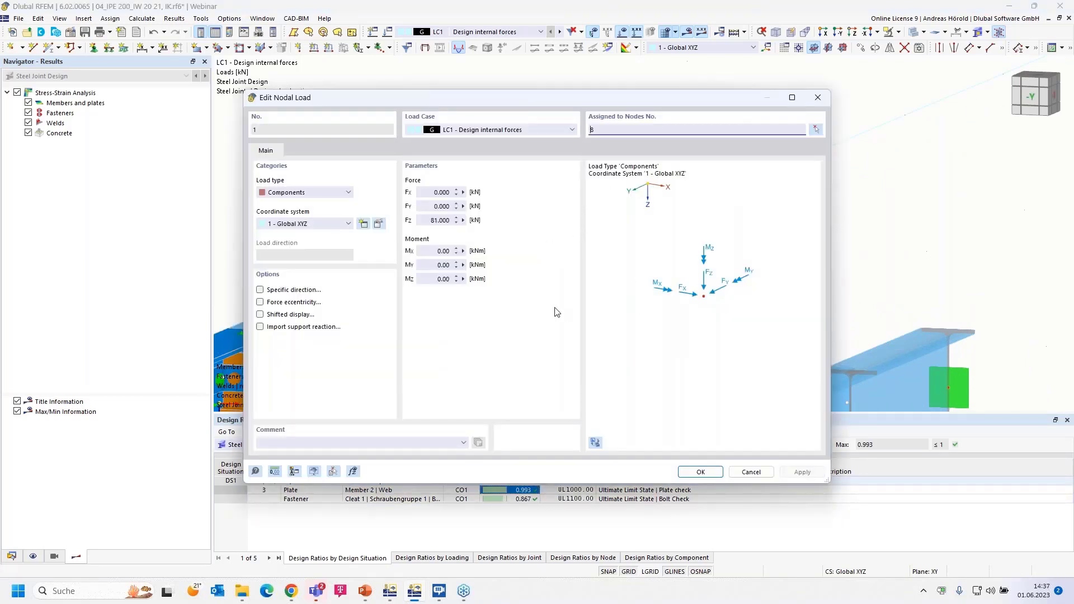
{"action": "left_click_drag", "start_coordinate": [437, 220], "coordinate": [473, 220]}
{"action": "key", "text": "BackSpace"}
{"action": "type", "text": "*0.8"}
{"action": "left_click", "coordinate": [429, 207]}
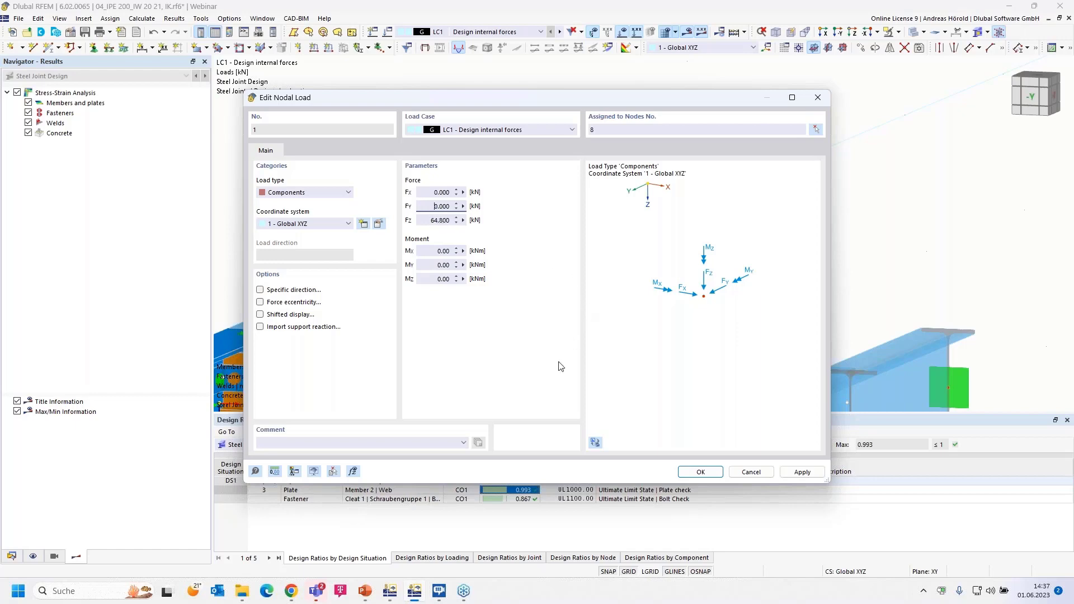
{"action": "left_click", "coordinate": [697, 474]}
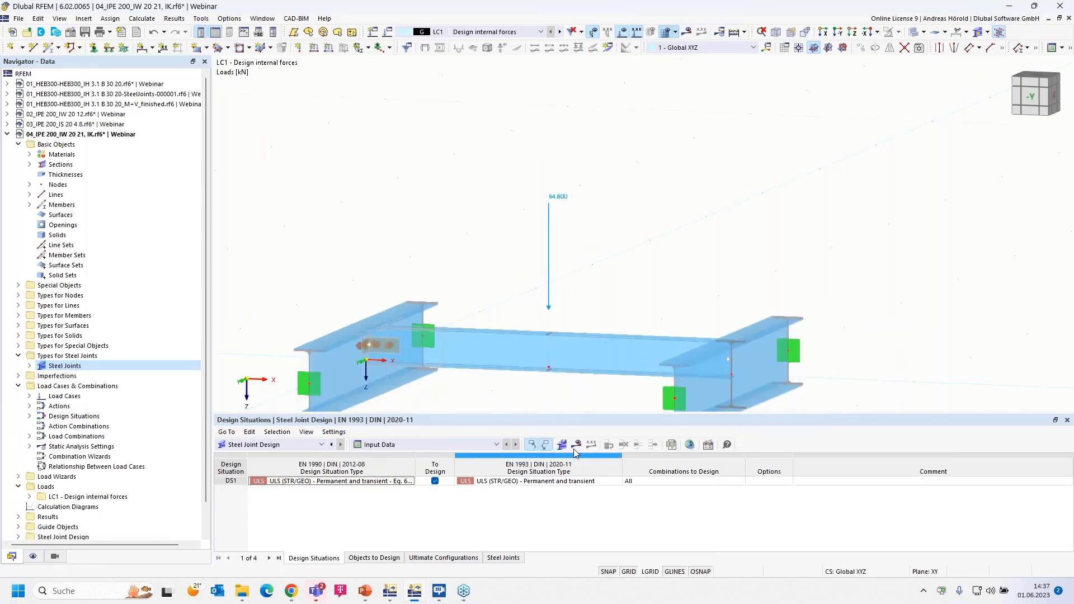
{"action": "left_click", "coordinate": [577, 444]}
{"action": "left_click", "coordinate": [583, 341]}
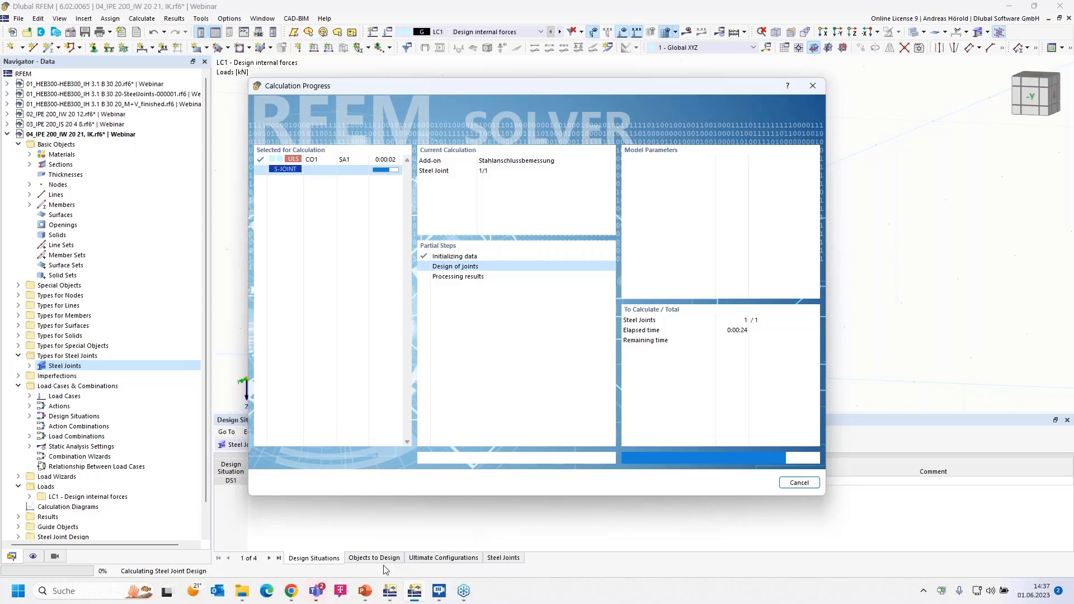
Switch to the PowerPoint slide show and go back to the Material Model: Isotropic | Plastic (Surfaces/Solids) slide
{"action": "mouse_move", "coordinate": [364, 596]}
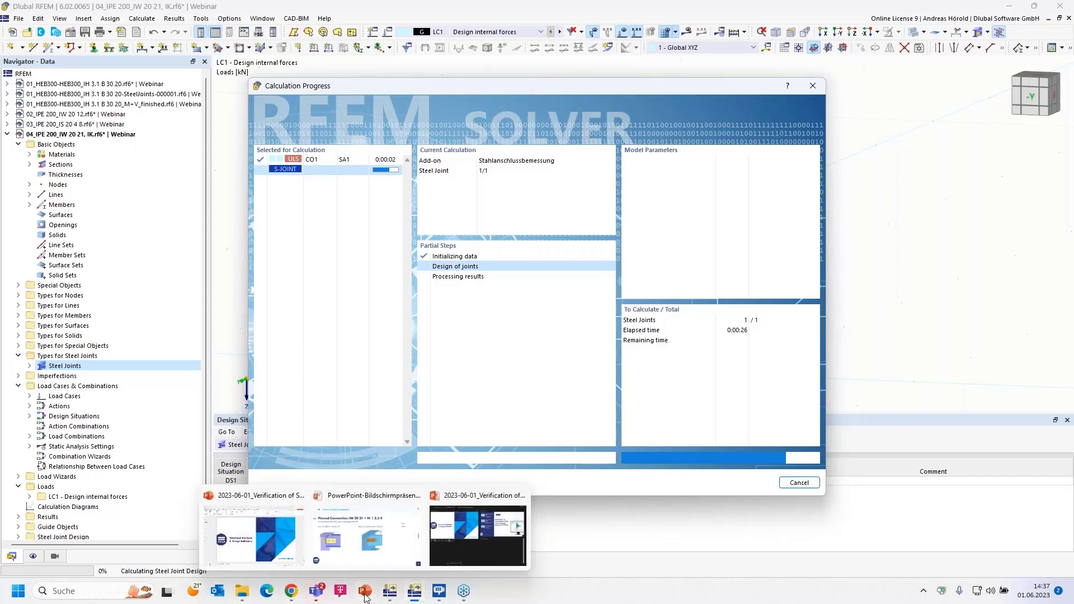
{"action": "left_click", "coordinate": [254, 534]}
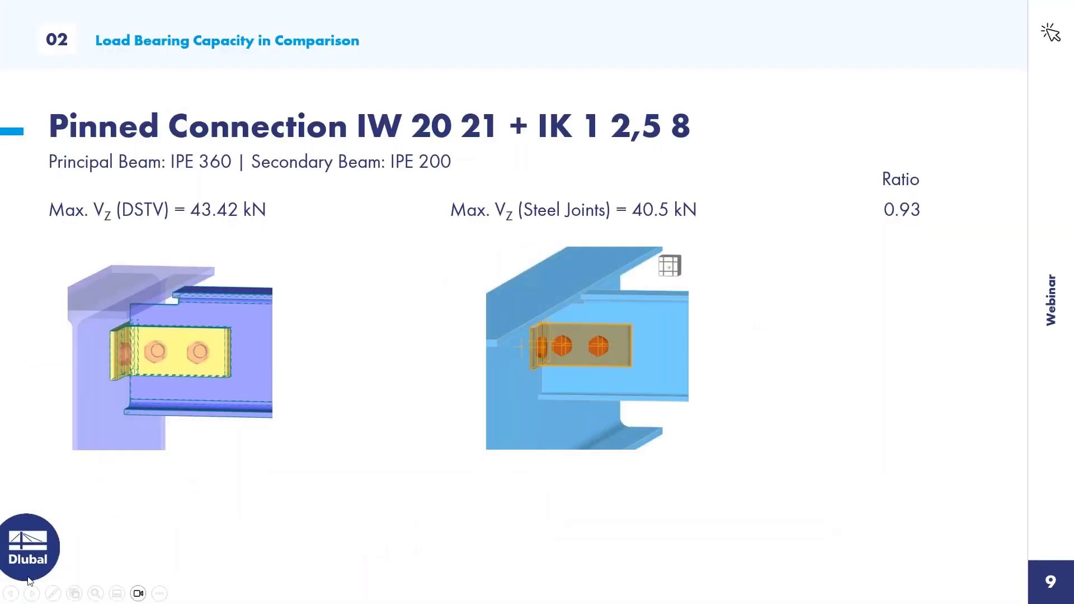
{"action": "left_click", "coordinate": [10, 593]}
{"action": "left_click", "coordinate": [11, 594]}
{"action": "left_click", "coordinate": [11, 593]}
{"action": "left_click", "coordinate": [11, 594]}
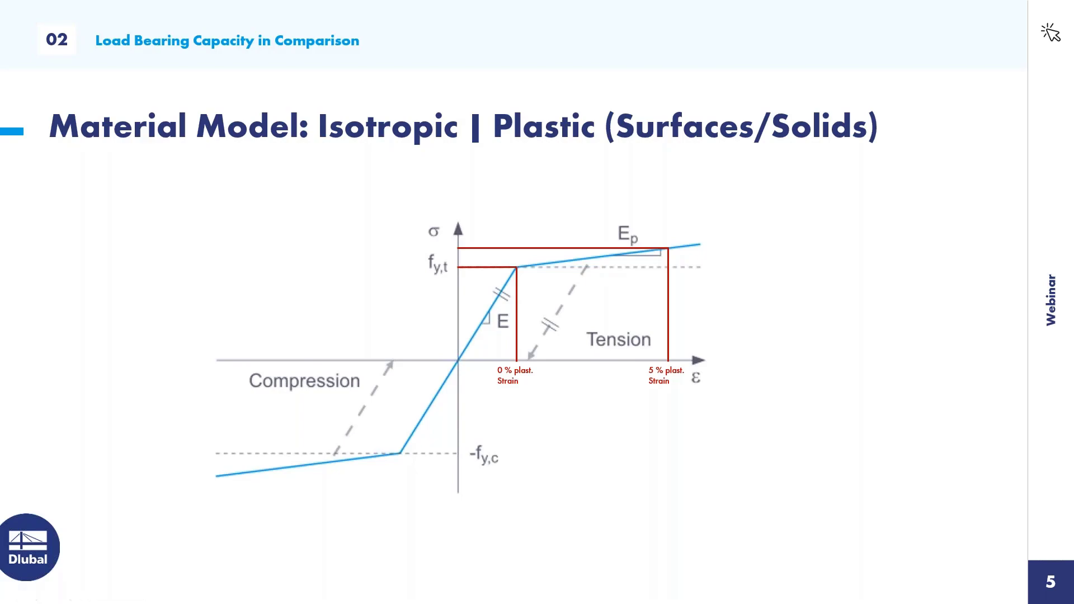
Return to RFEM and make 05_IPE400-IPE4000_IH 2.1 E 40 20.rf6 the active model
{"action": "key", "text": "alt+Tab"}
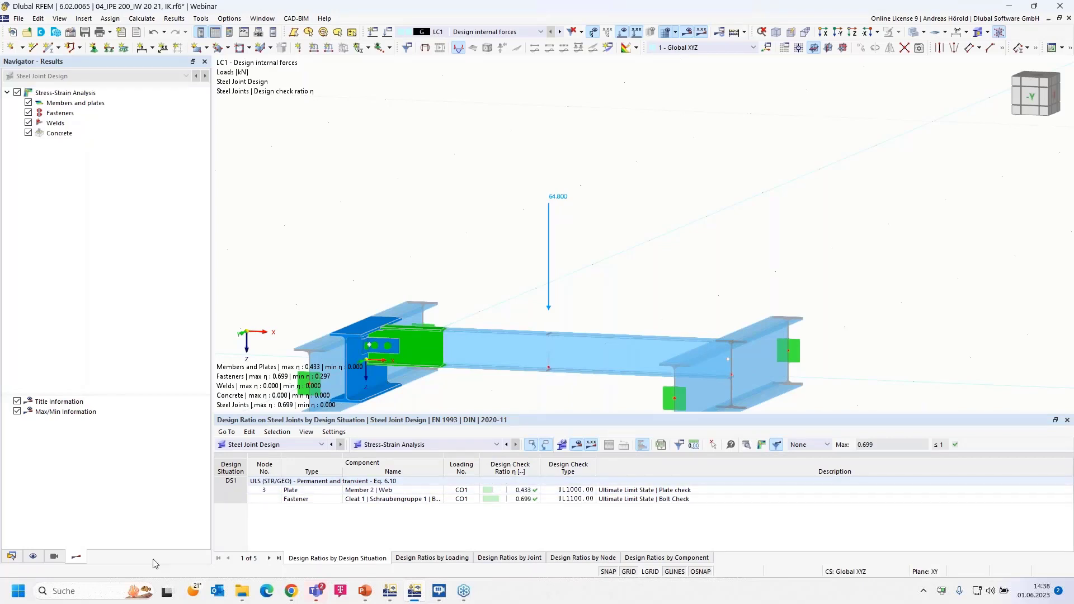
{"action": "left_click", "coordinate": [12, 557]}
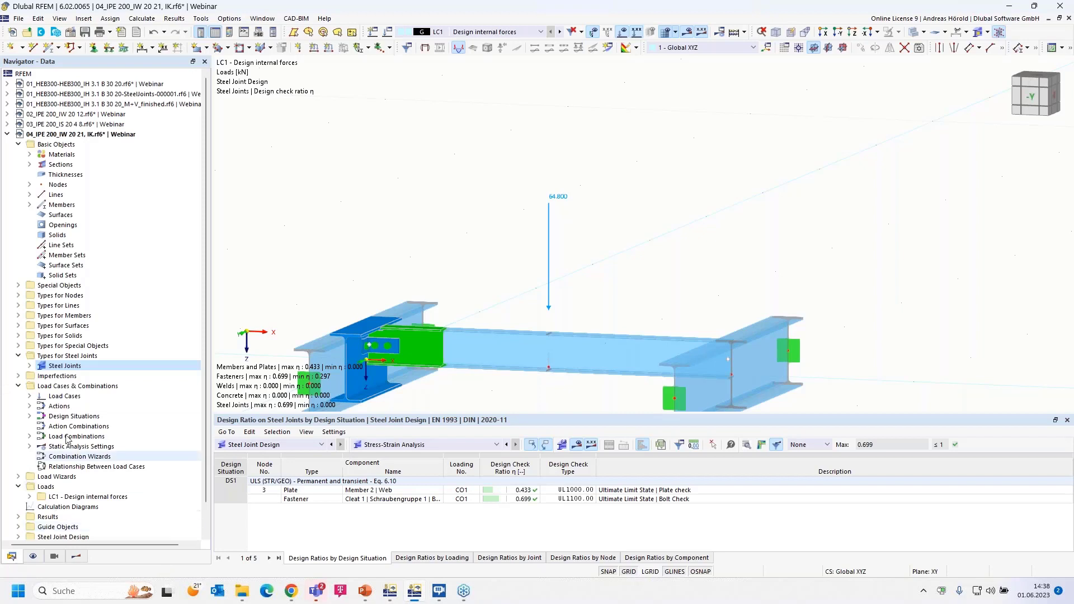
{"action": "left_click", "coordinate": [7, 135]}
{"action": "left_click", "coordinate": [78, 145]}
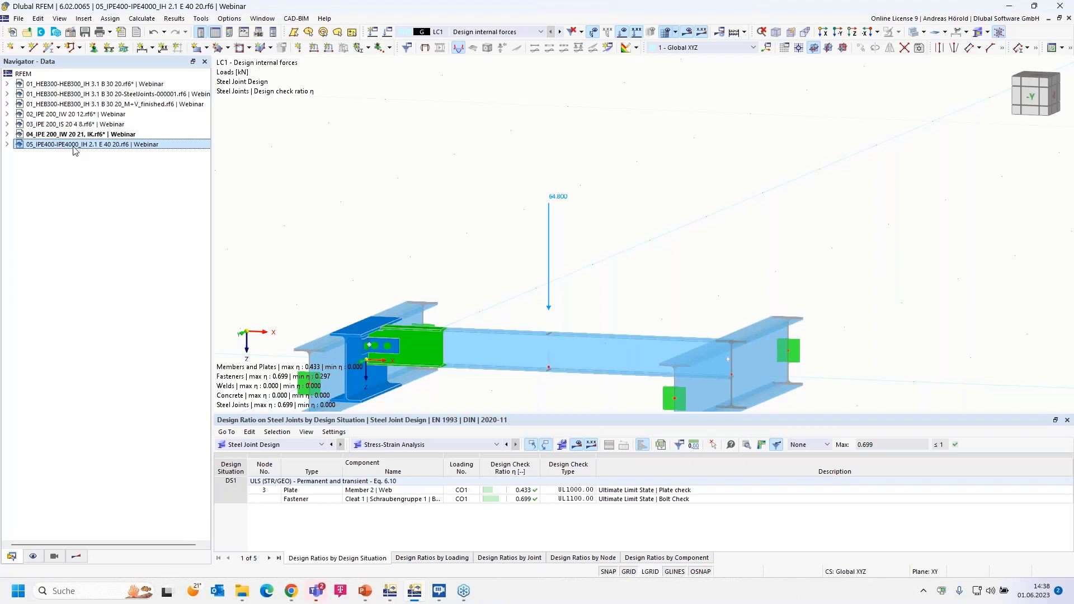
Create a new steel joint and assign it to node 4 at the middle of the two IPE 400 beams
{"action": "scroll", "coordinate": [582, 309], "scroll_direction": "up", "scroll_amount": 3}
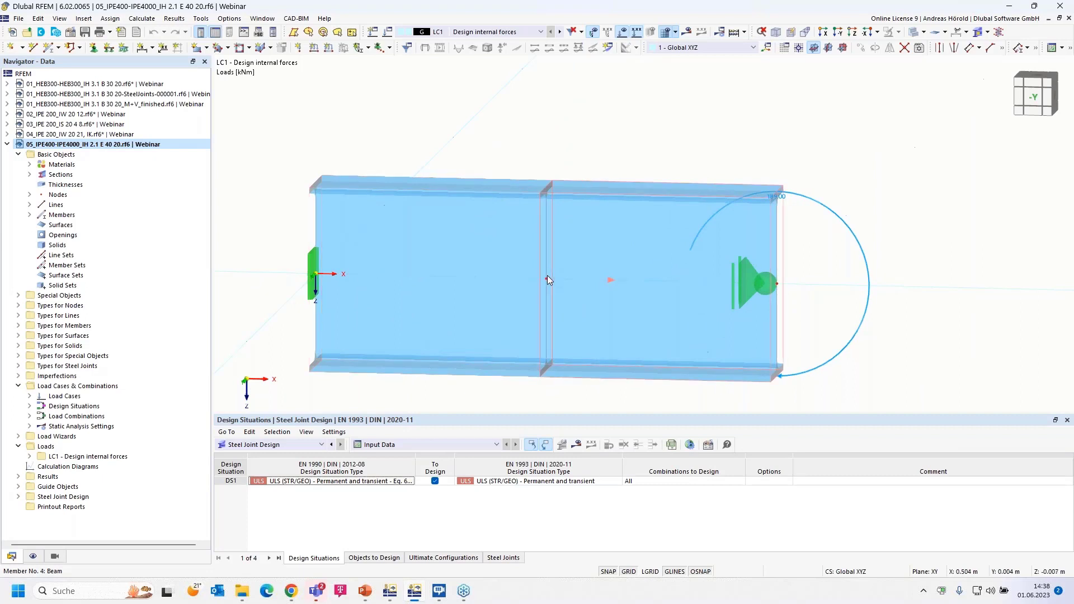
{"action": "scroll", "coordinate": [547, 277], "scroll_direction": "down", "scroll_amount": 3}
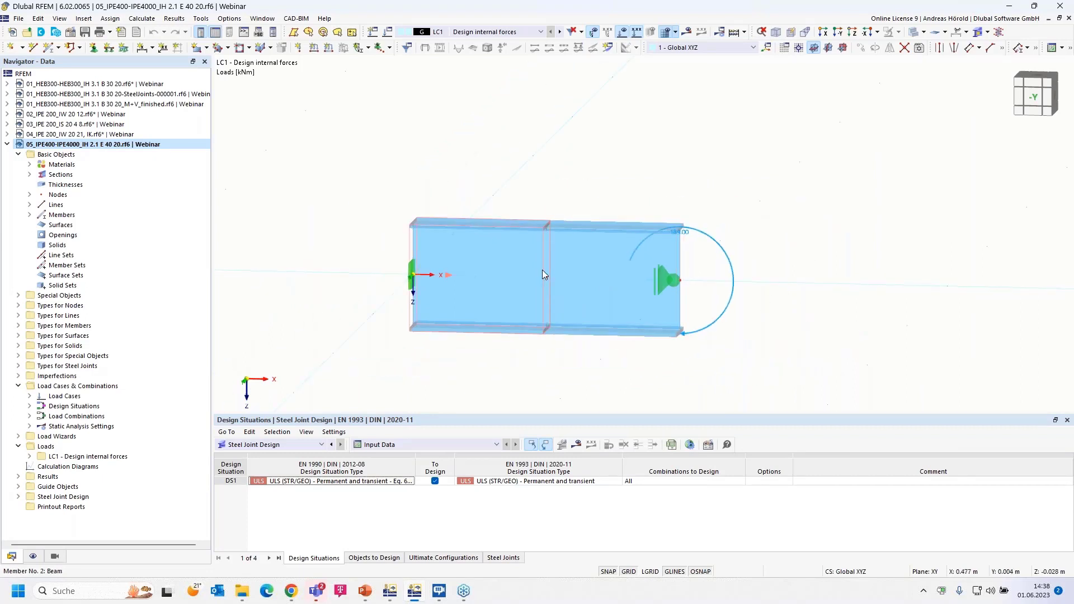
{"action": "left_click", "coordinate": [18, 366]}
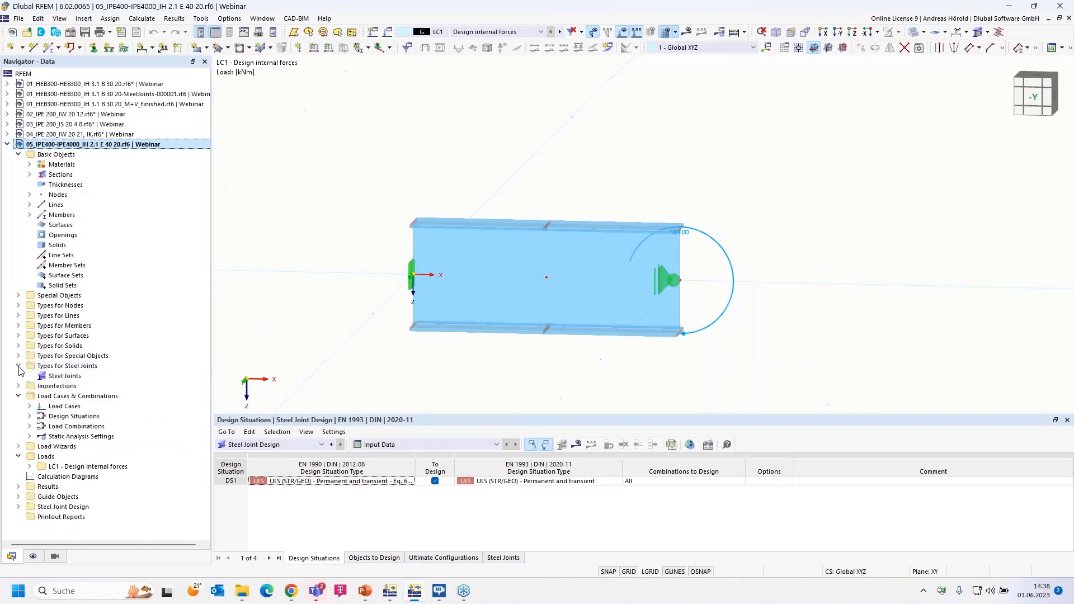
{"action": "left_click", "coordinate": [64, 377]}
{"action": "double_click", "coordinate": [64, 377]}
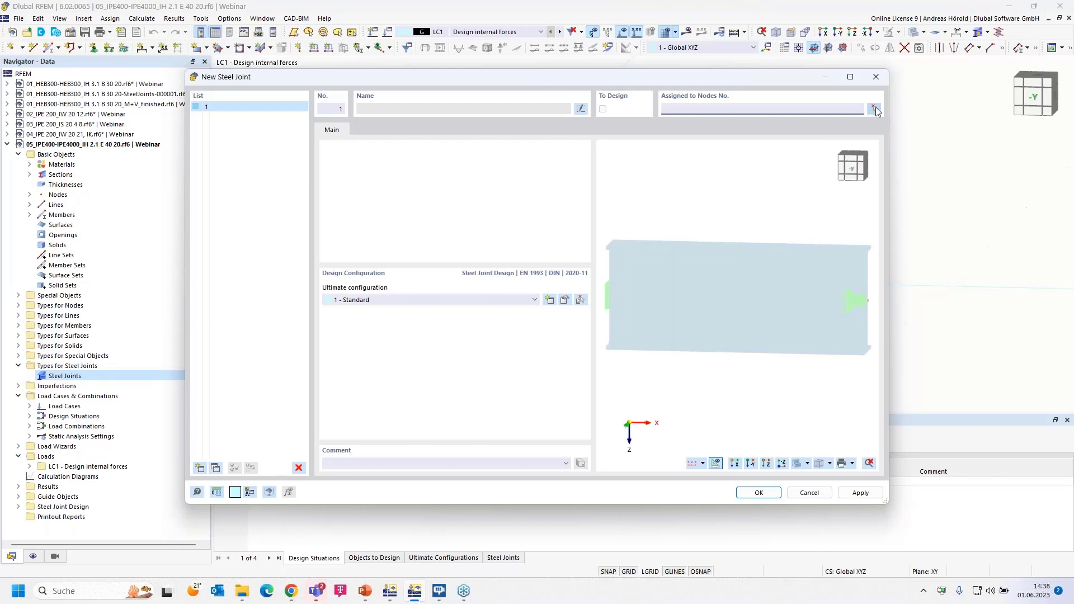
{"action": "left_click", "coordinate": [874, 109]}
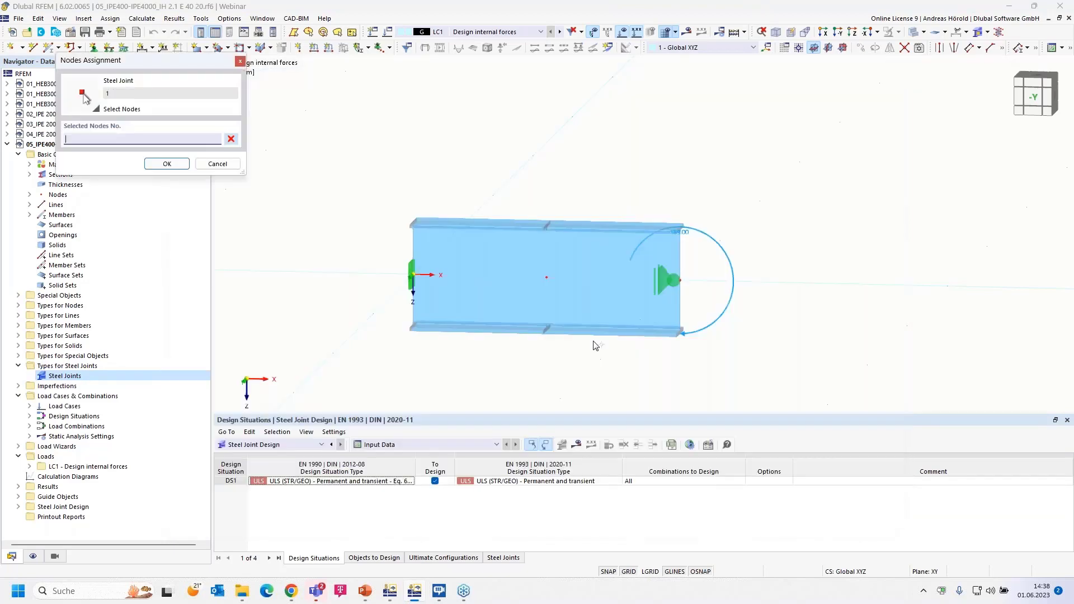
{"action": "left_click", "coordinate": [547, 277]}
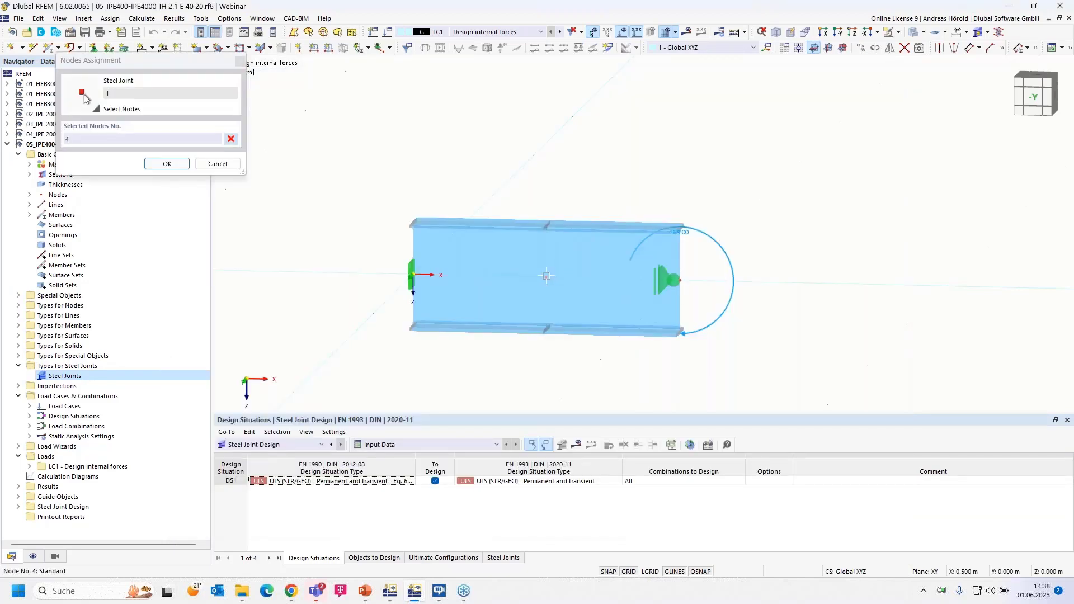
{"action": "left_click", "coordinate": [167, 163]}
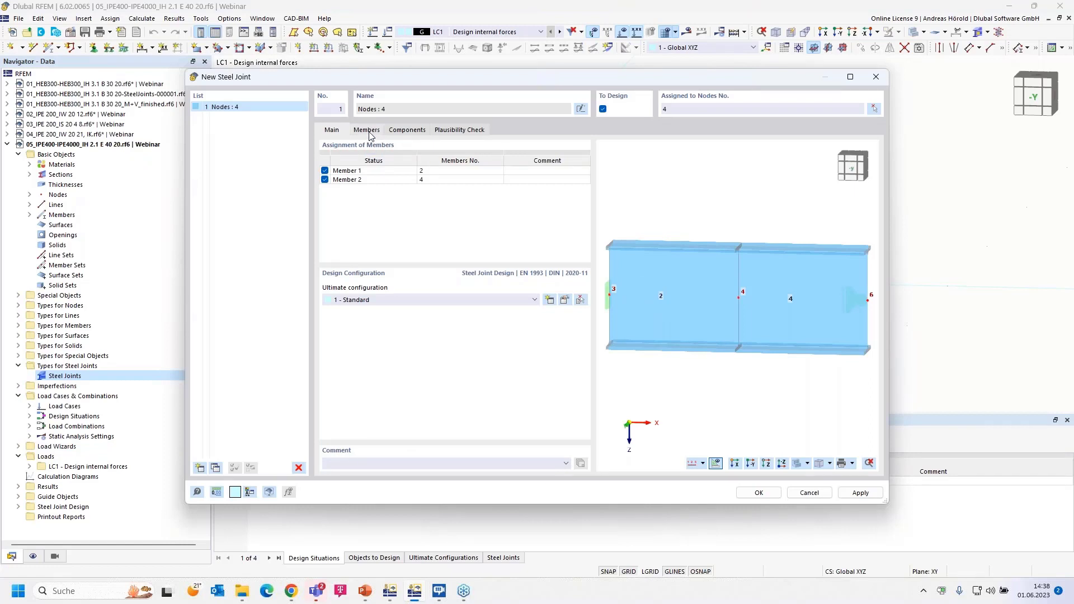
Review the joint's members and insert the Beam to Beam template IH 2.1 E 40 20 as its components
{"action": "left_click", "coordinate": [367, 130]}
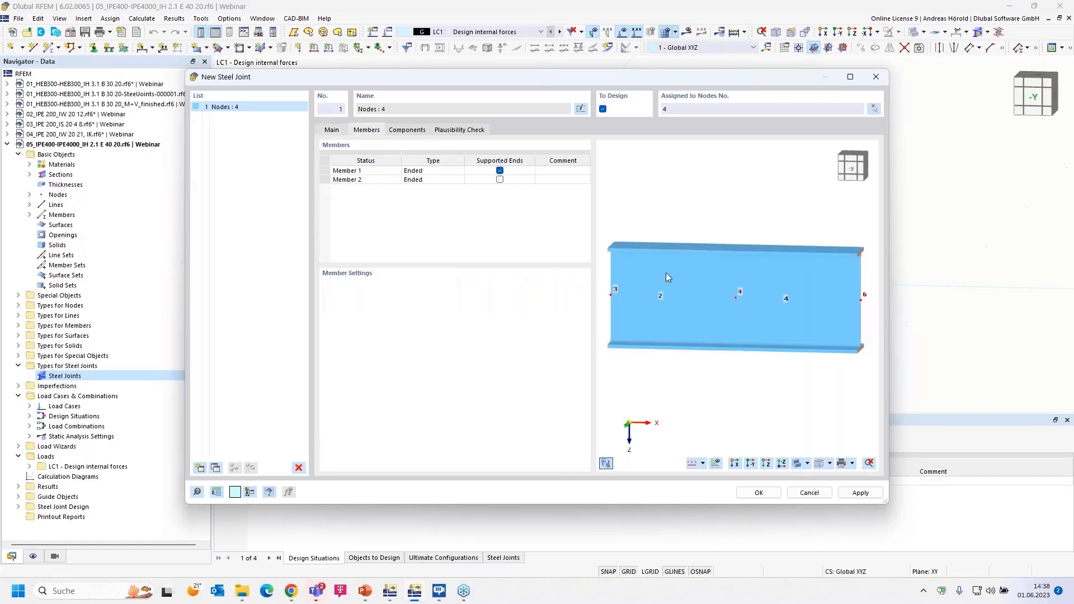
{"action": "left_click", "coordinate": [408, 131]}
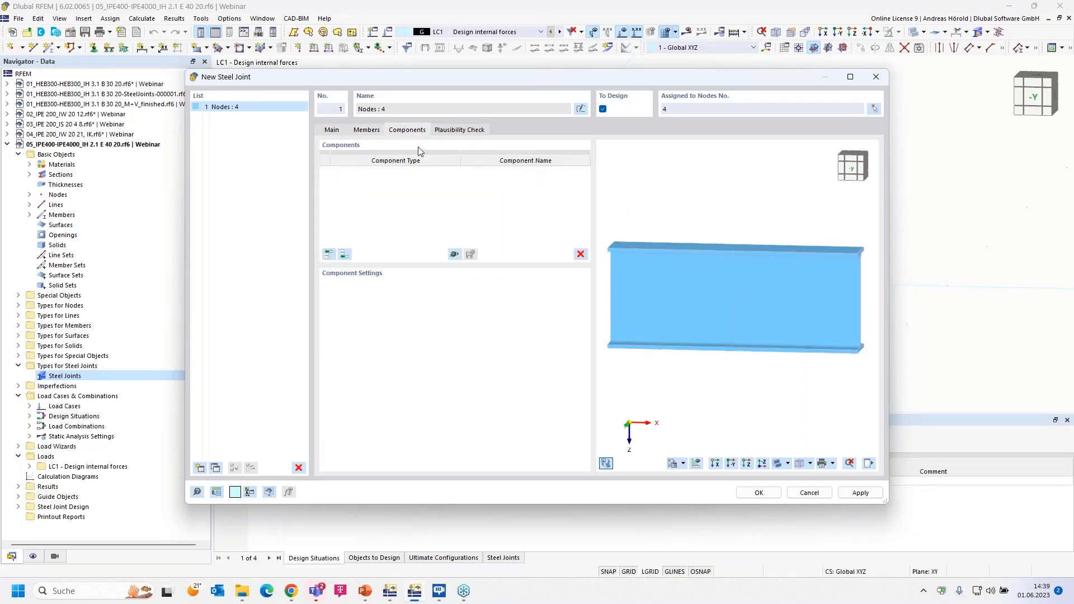
{"action": "left_click", "coordinate": [454, 254]}
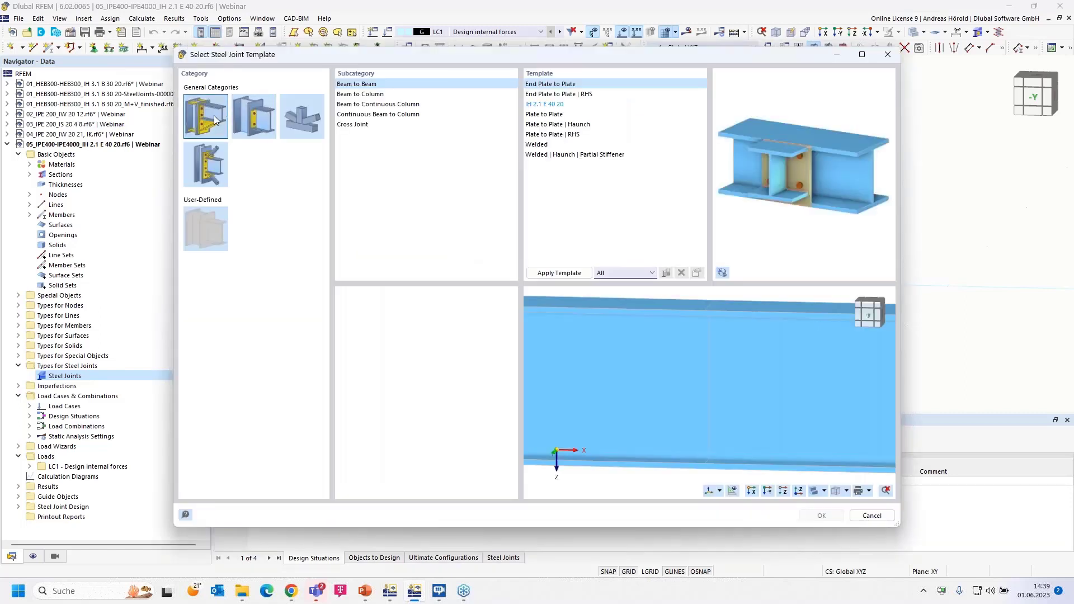
{"action": "left_click", "coordinate": [538, 106]}
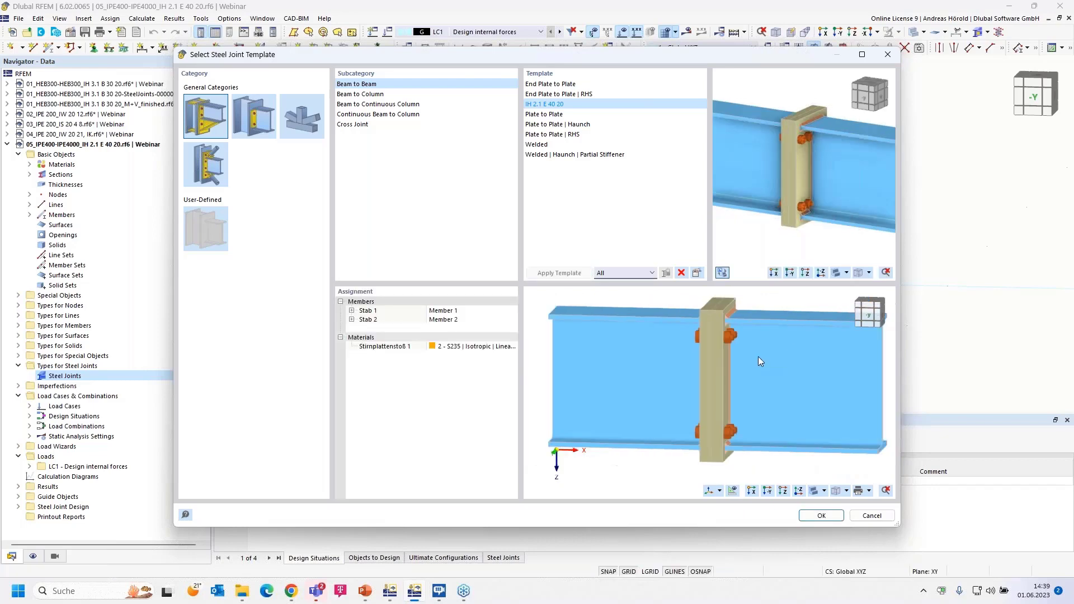
{"action": "left_click", "coordinate": [819, 516]}
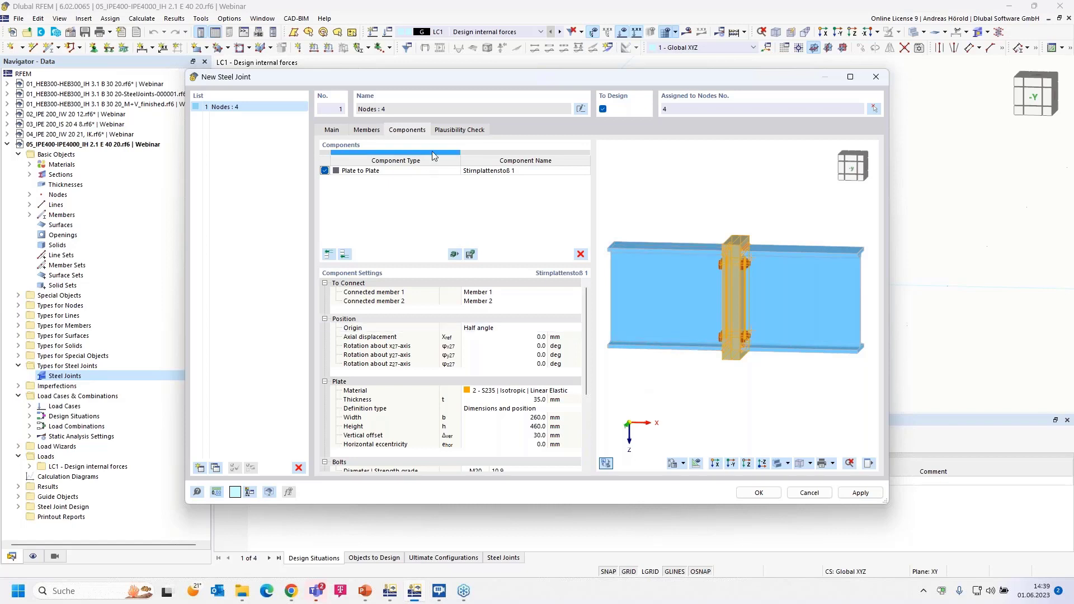
Check the joint's plausibility, accept the new joint and start the steel joint design calculation
{"action": "left_click", "coordinate": [458, 131]}
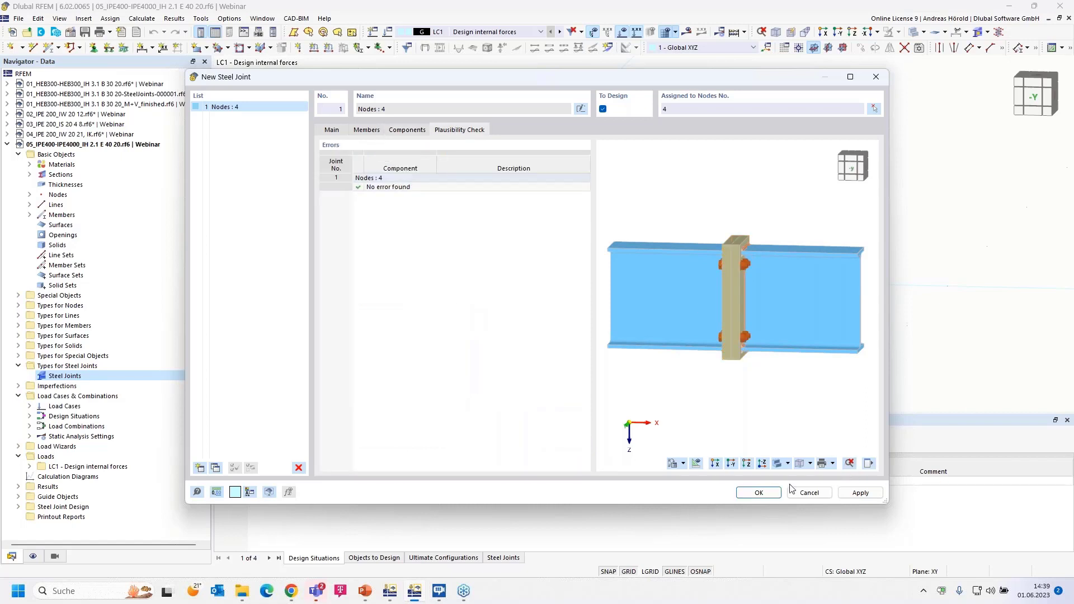
{"action": "left_click", "coordinate": [756, 493]}
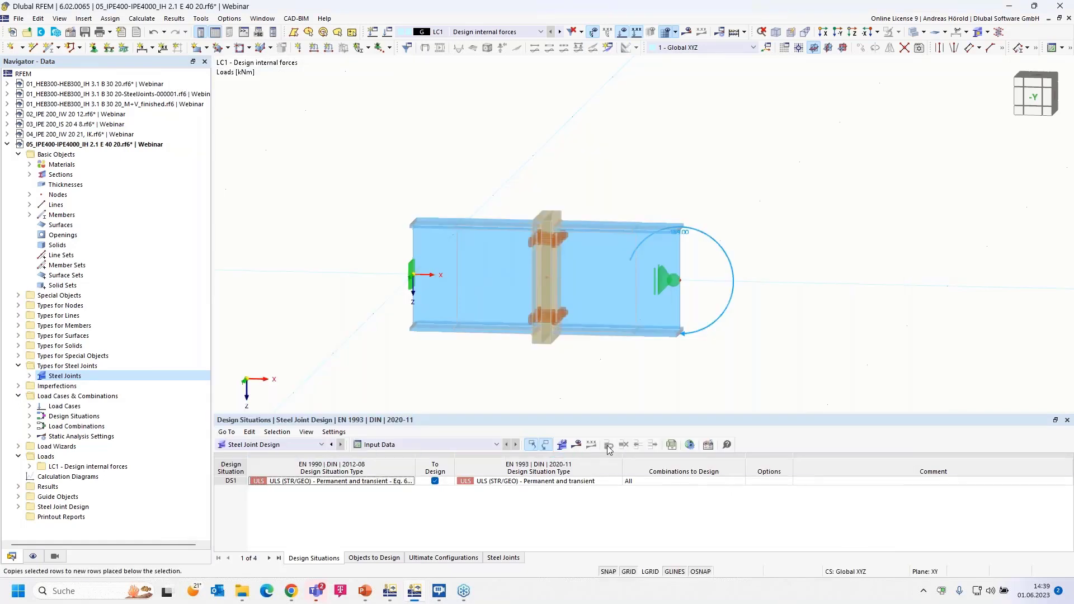
{"action": "left_click", "coordinate": [578, 446]}
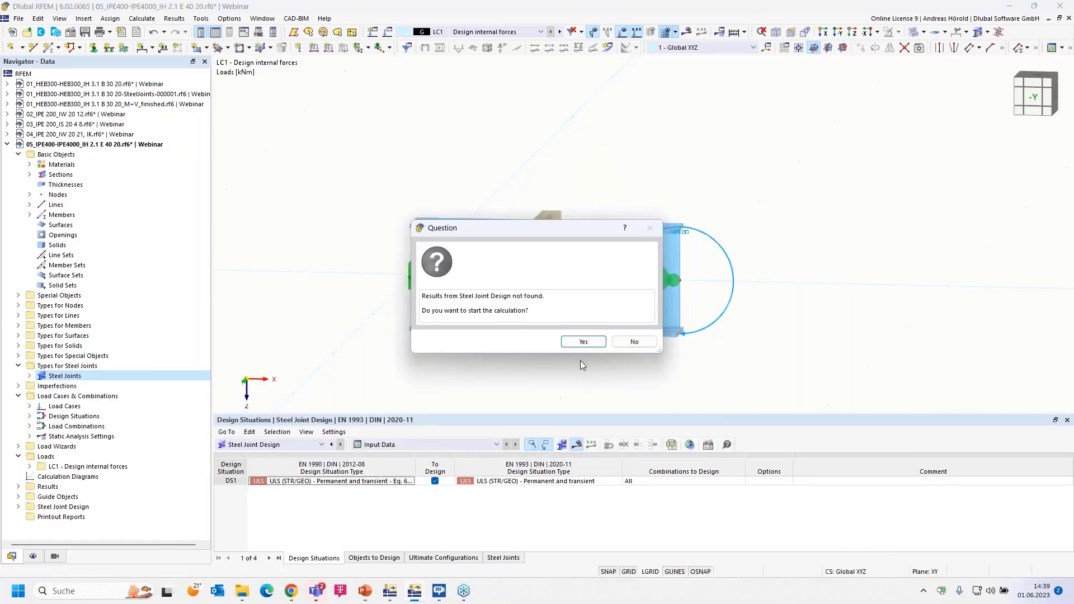
{"action": "left_click", "coordinate": [580, 339]}
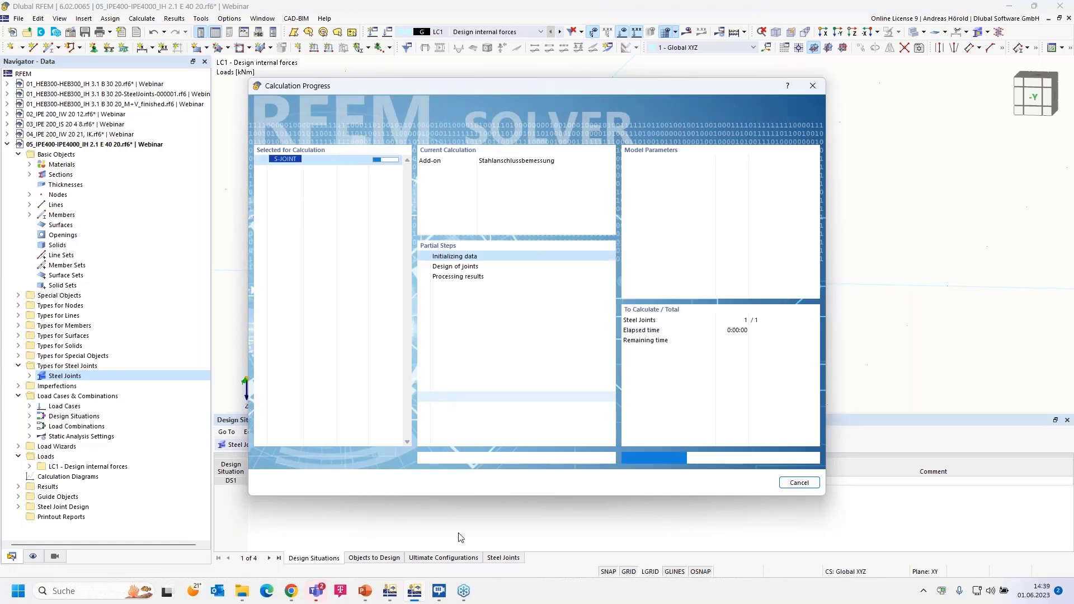
Switch to the PowerPoint slide show and advance to the Rigid Plate-to-Plate Connection IH 2.1 E 40 20 slide
{"action": "mouse_move", "coordinate": [365, 594]}
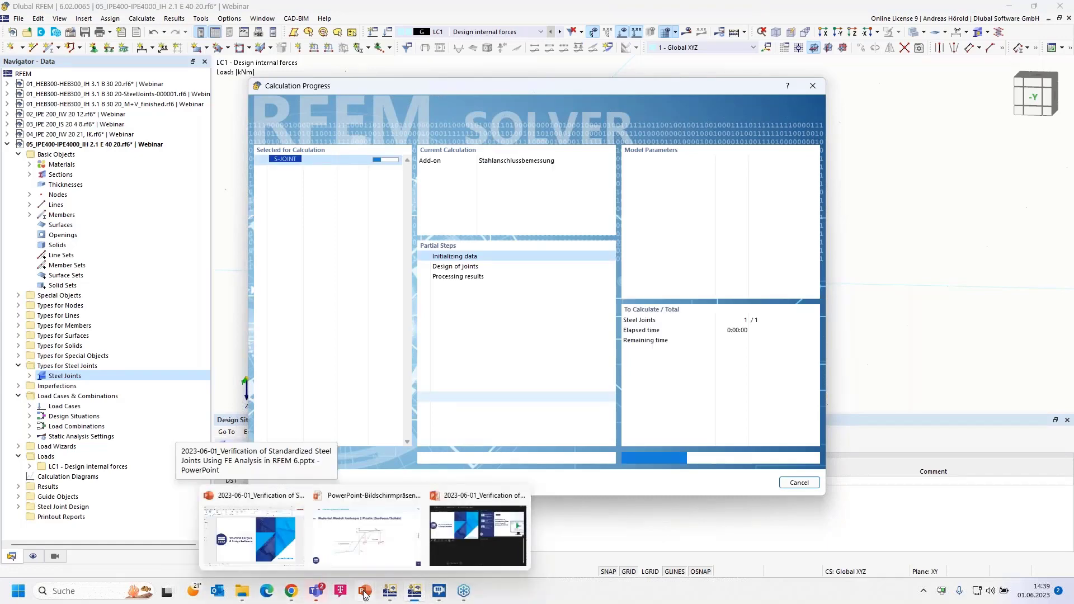
{"action": "left_click", "coordinate": [367, 534]}
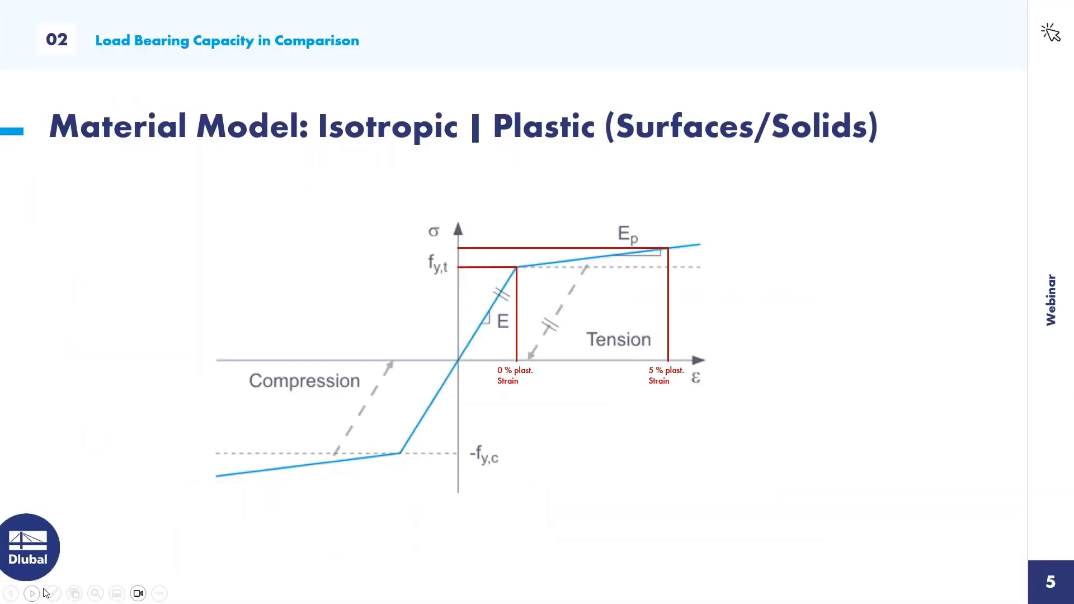
{"action": "left_click", "coordinate": [32, 594]}
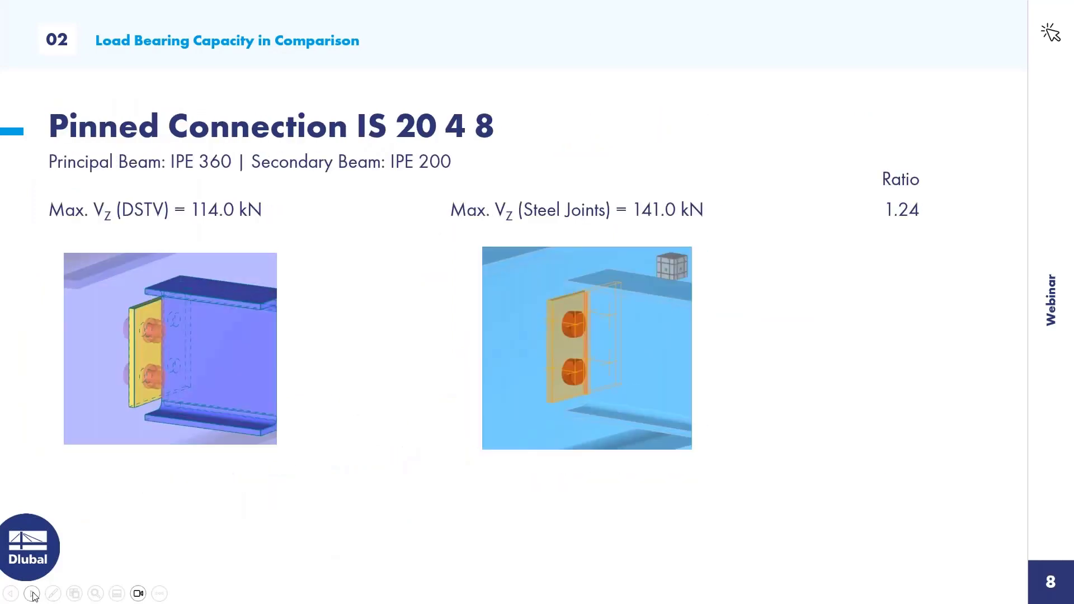
{"action": "left_click", "coordinate": [32, 593]}
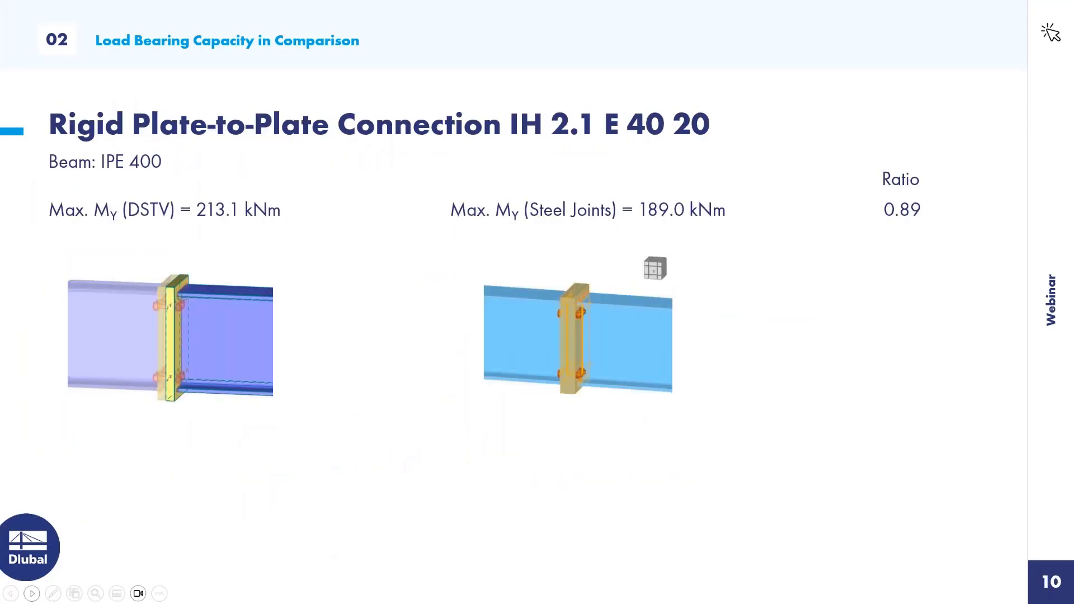